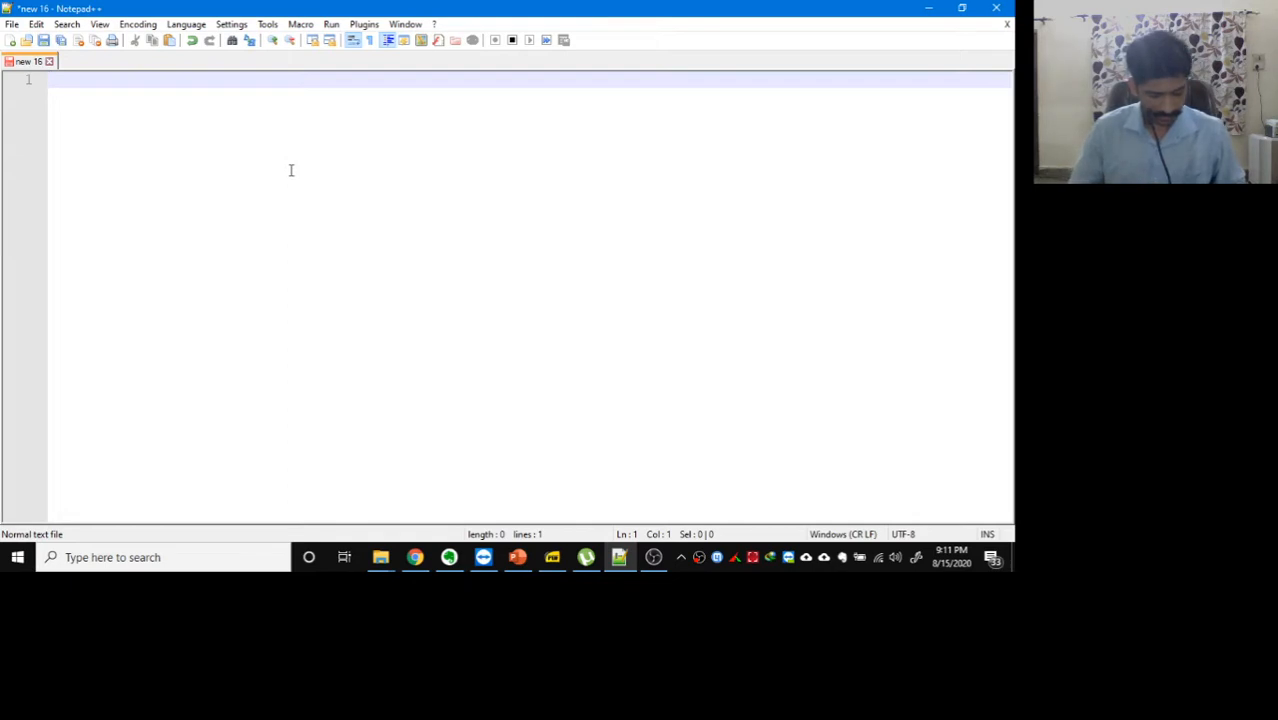
Type the sample lines Hello, \pi and Column, each followed by a blank line
text(Hello)
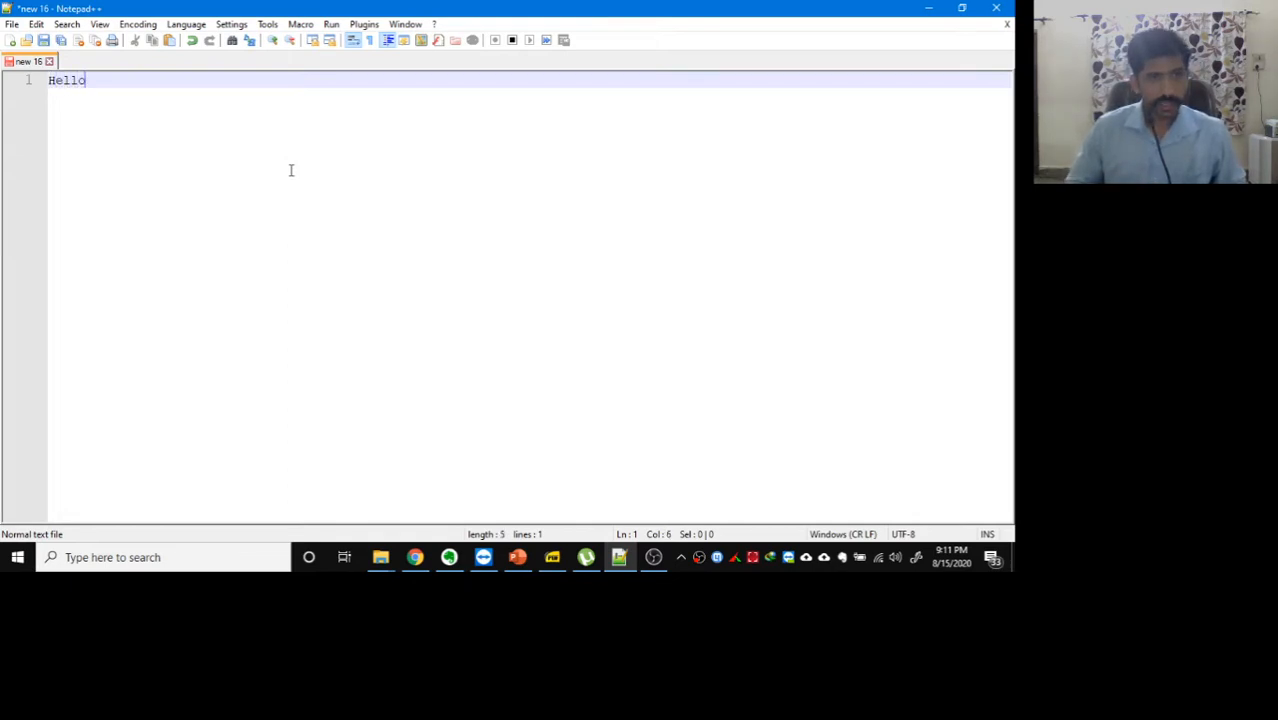
key(Return)
key(Return)
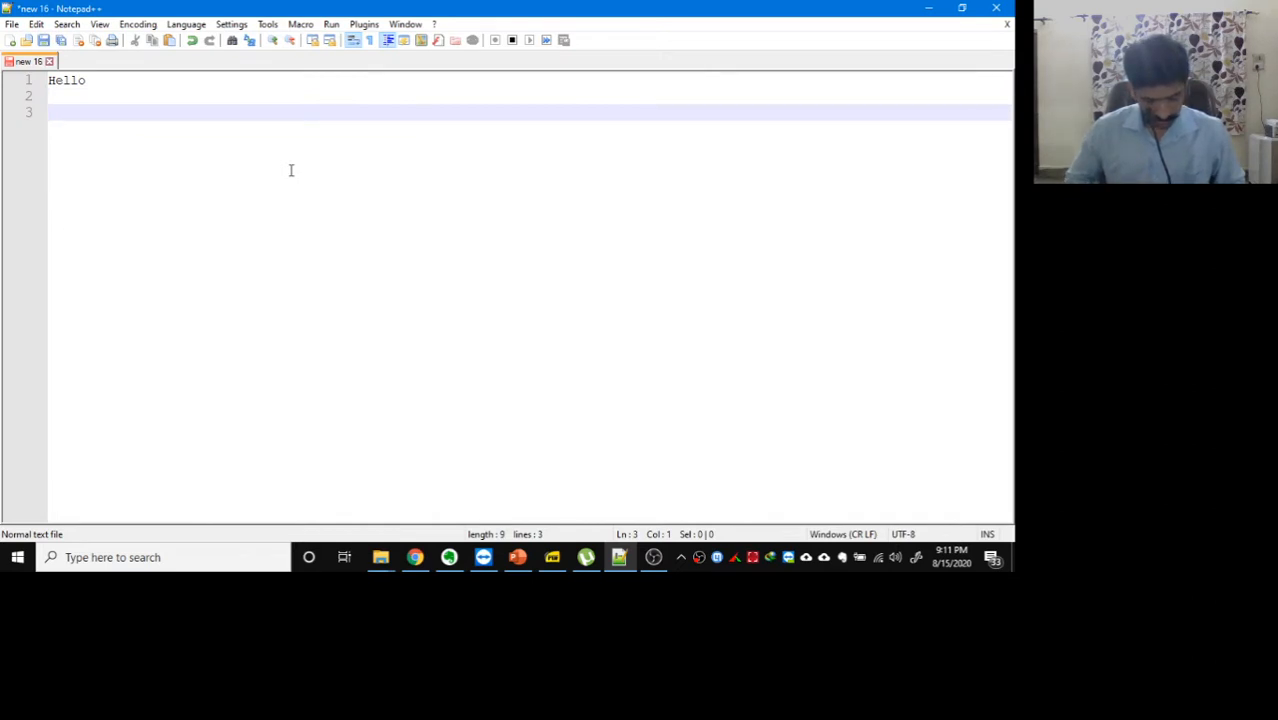
text(\pi)
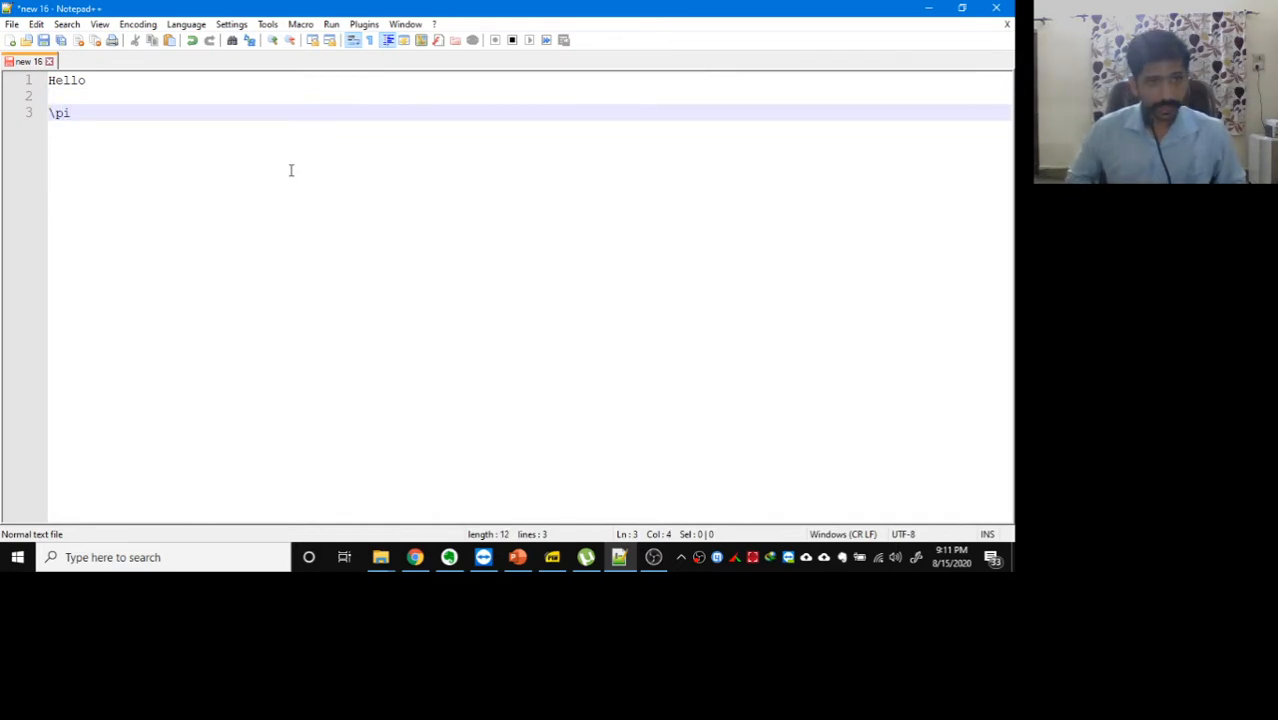
key(Return)
key(Return)
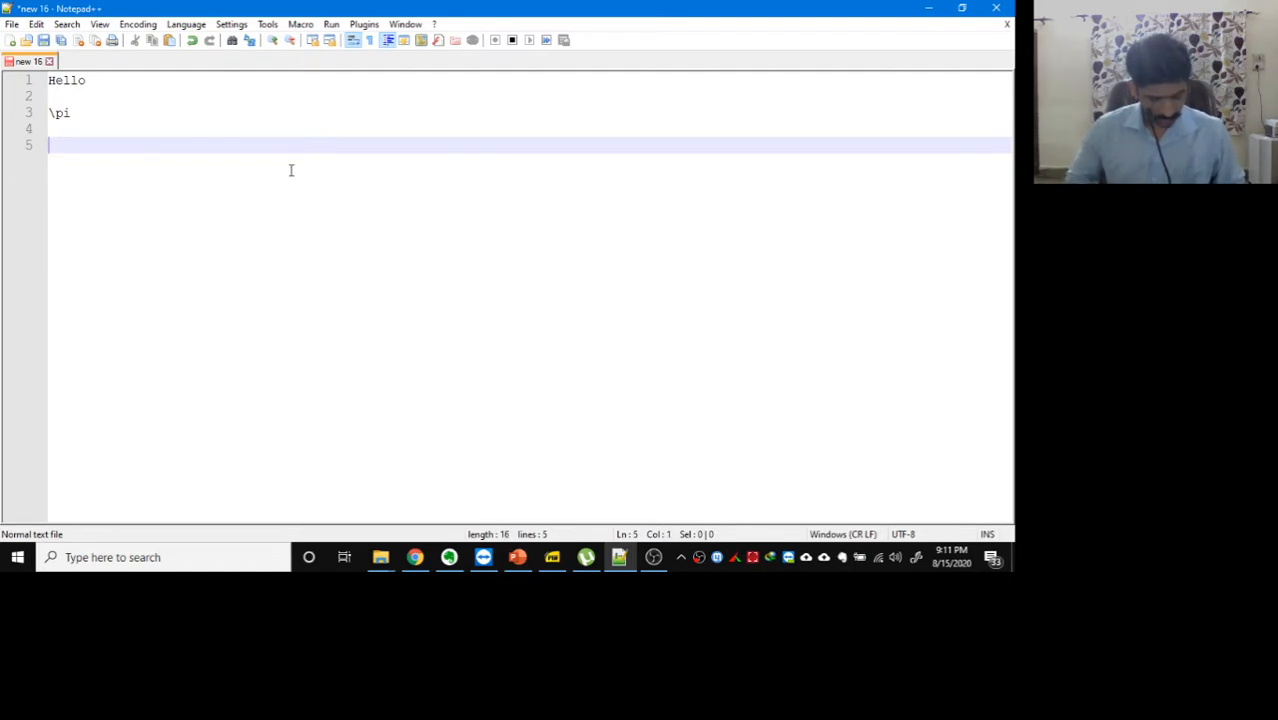
text(Col)
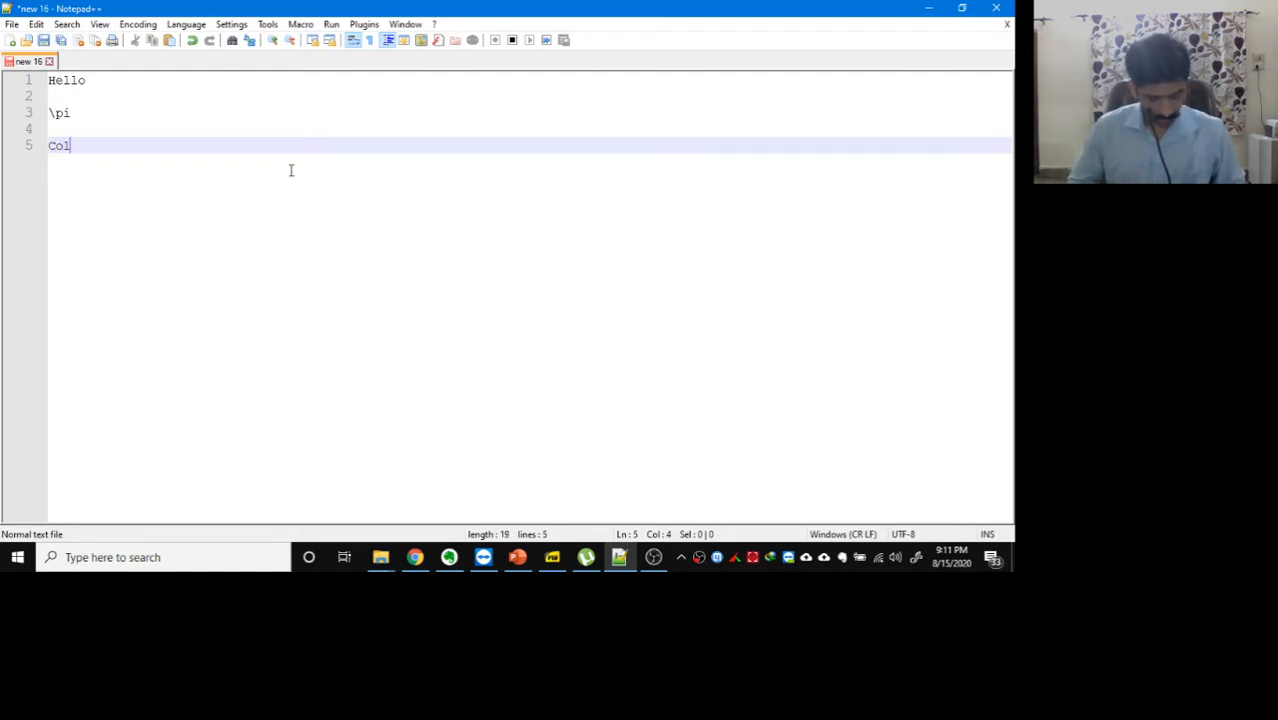
text(umn)
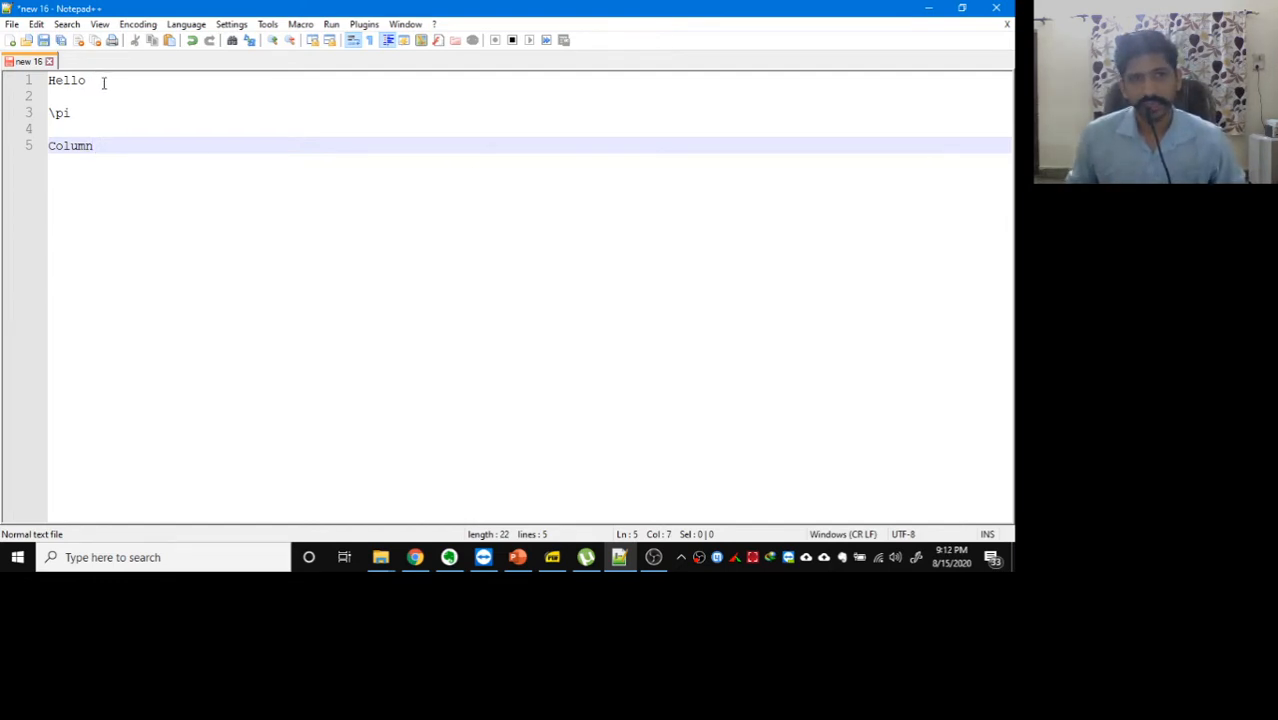
key(Return)
key(Return)
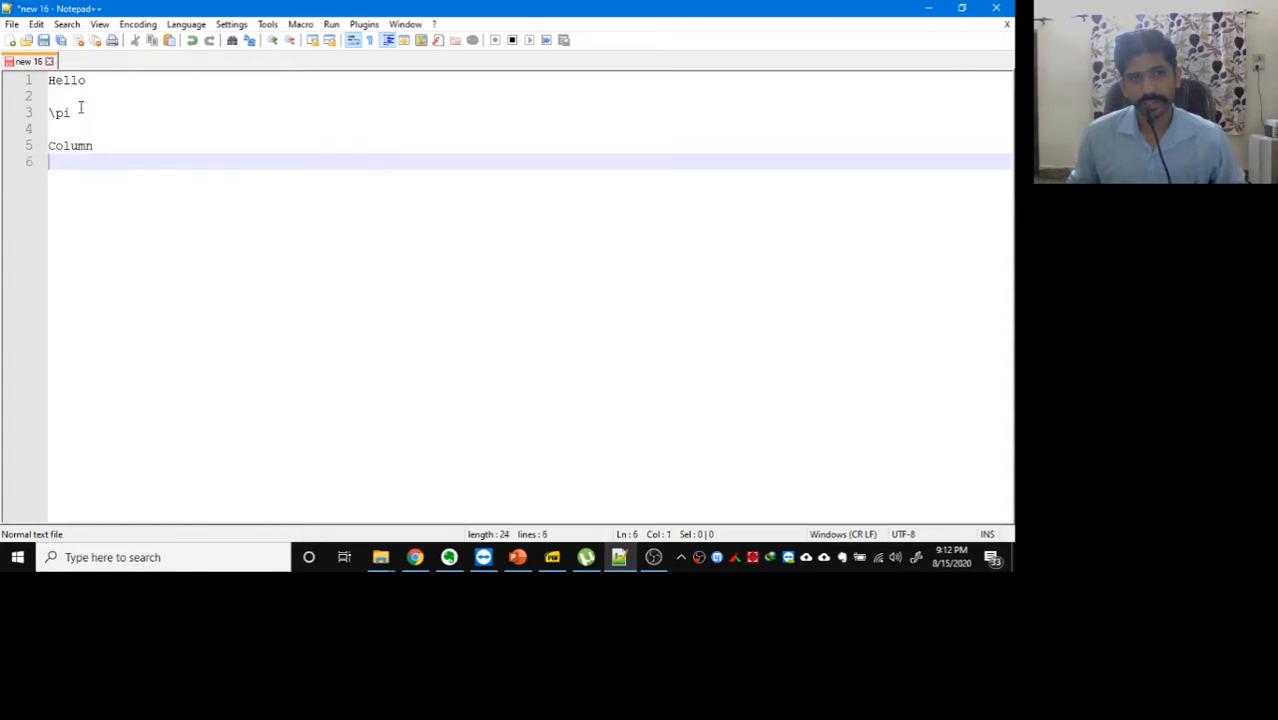
Select the word Hello on line 1
drag(97, 81, 47, 81)
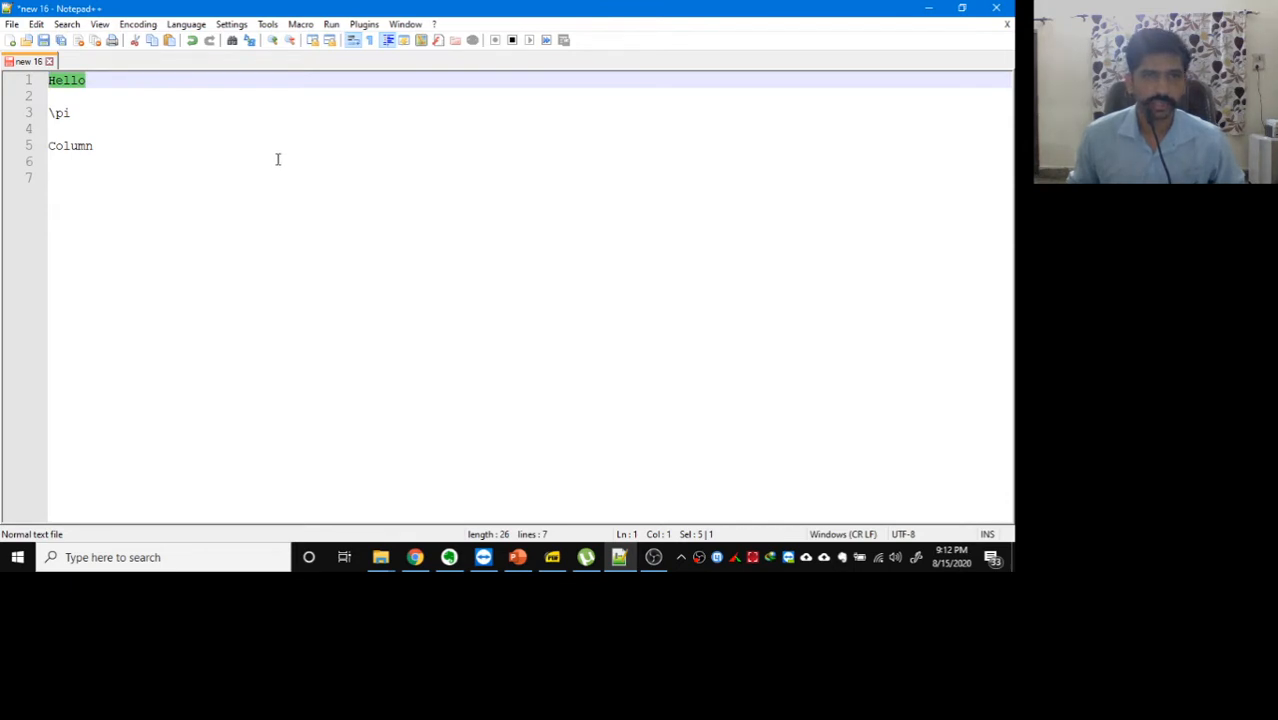
click(183, 101)
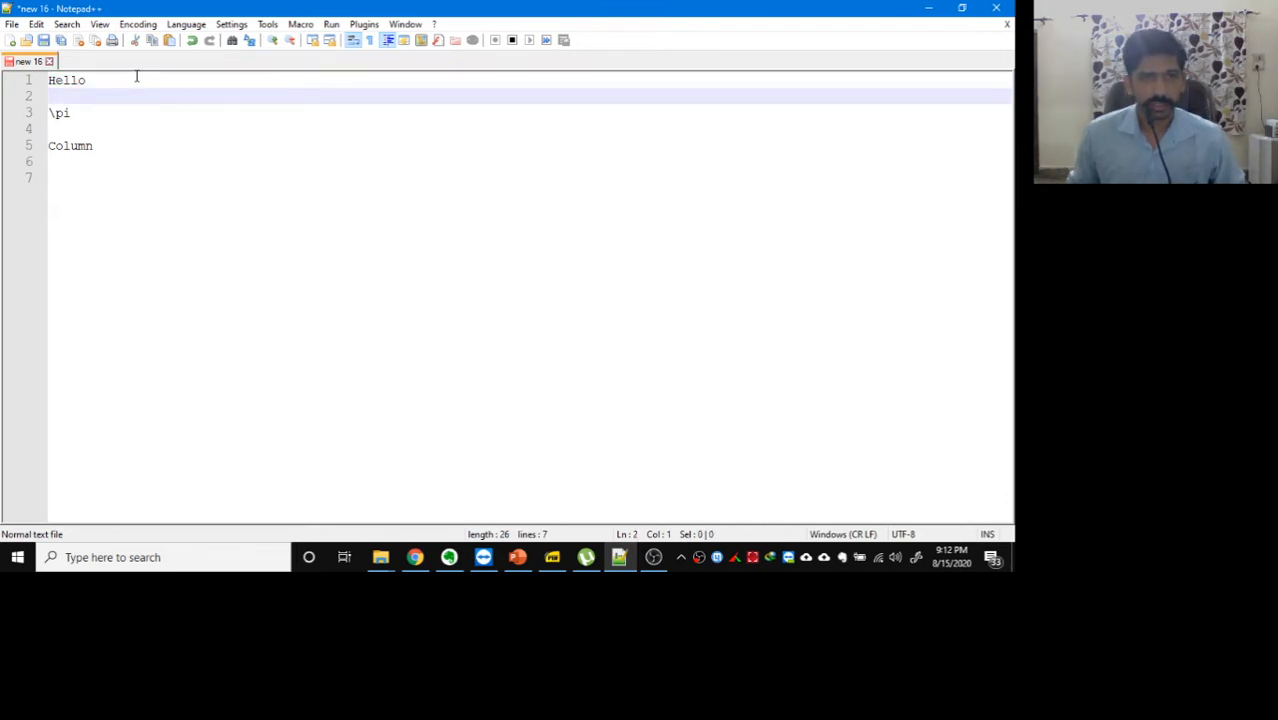
drag(136, 77, 31, 78)
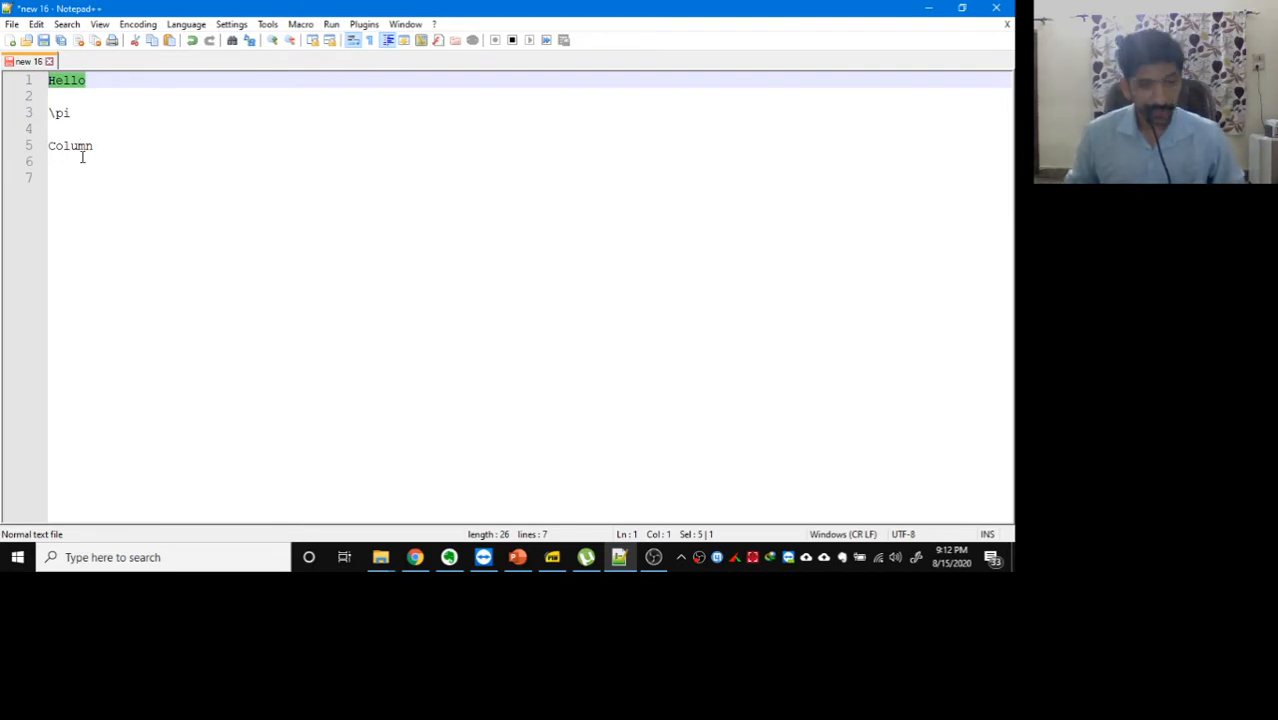
drag(120, 86, 46, 80)
Set Replace to find (?s).+ and replace with {\bf{ $0 }} in regex mode
key(ctrl+h)
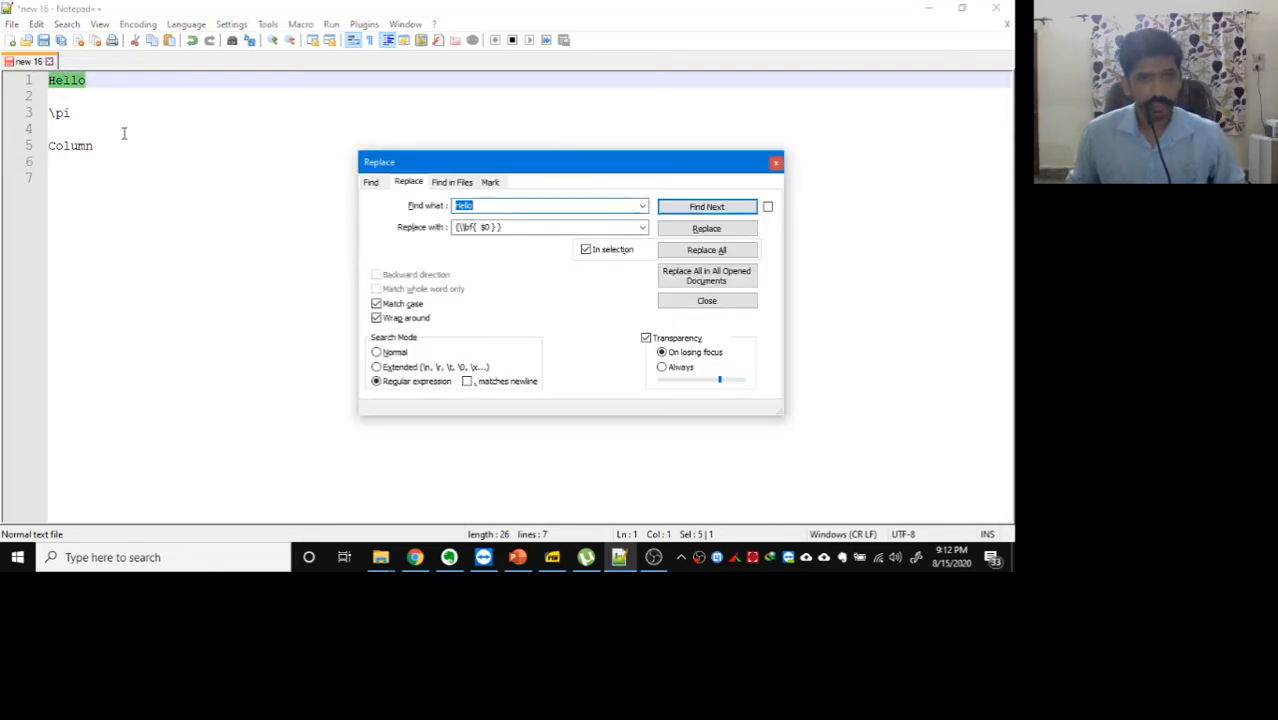
click(643, 206)
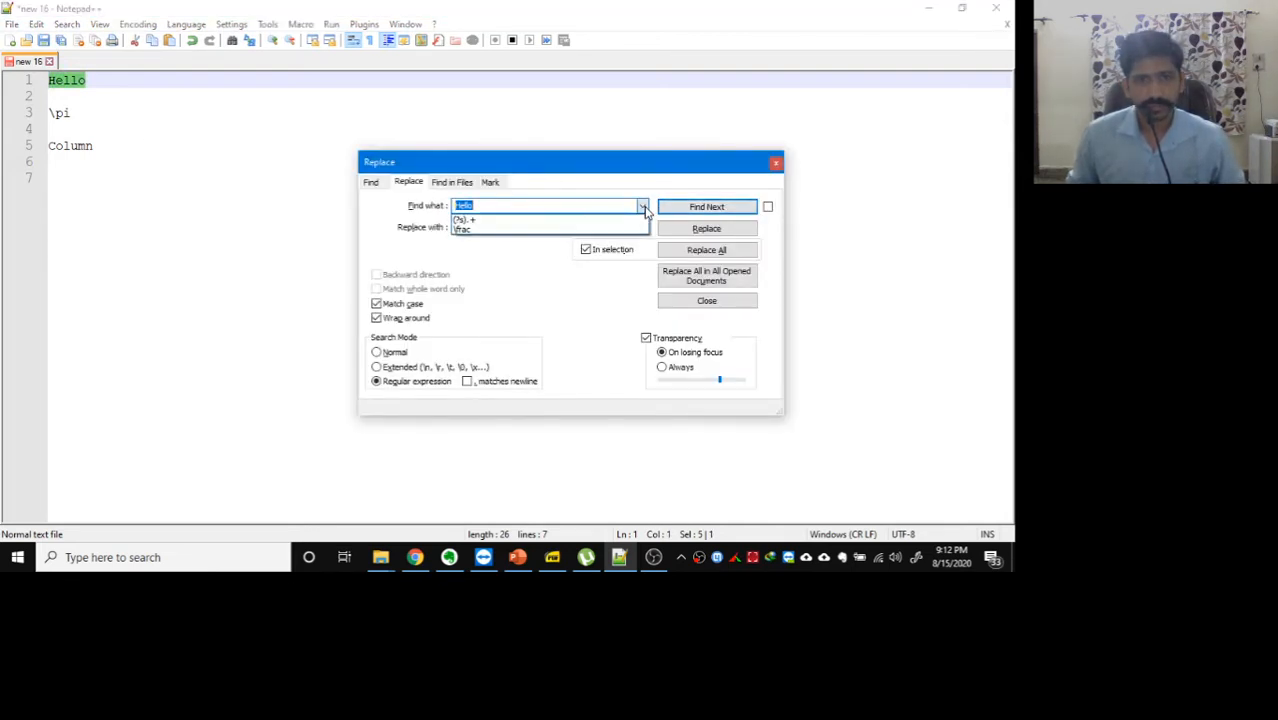
click(571, 219)
click(480, 207)
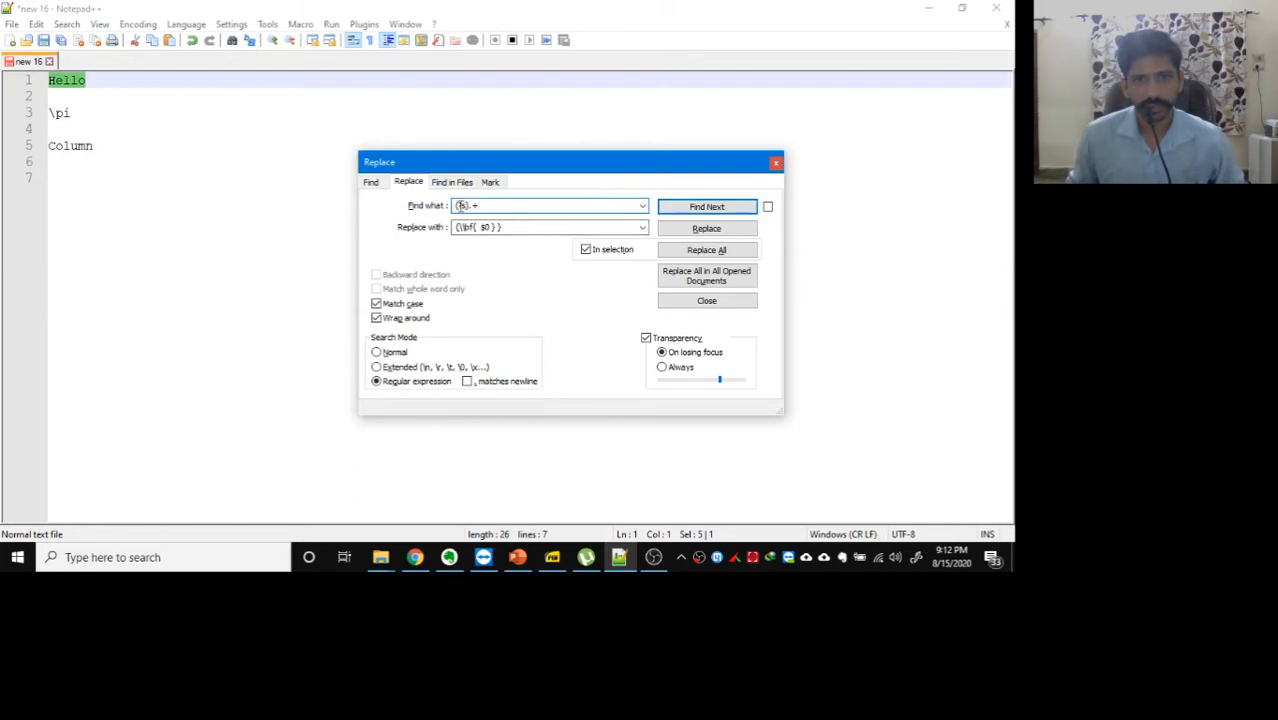
click(469, 205)
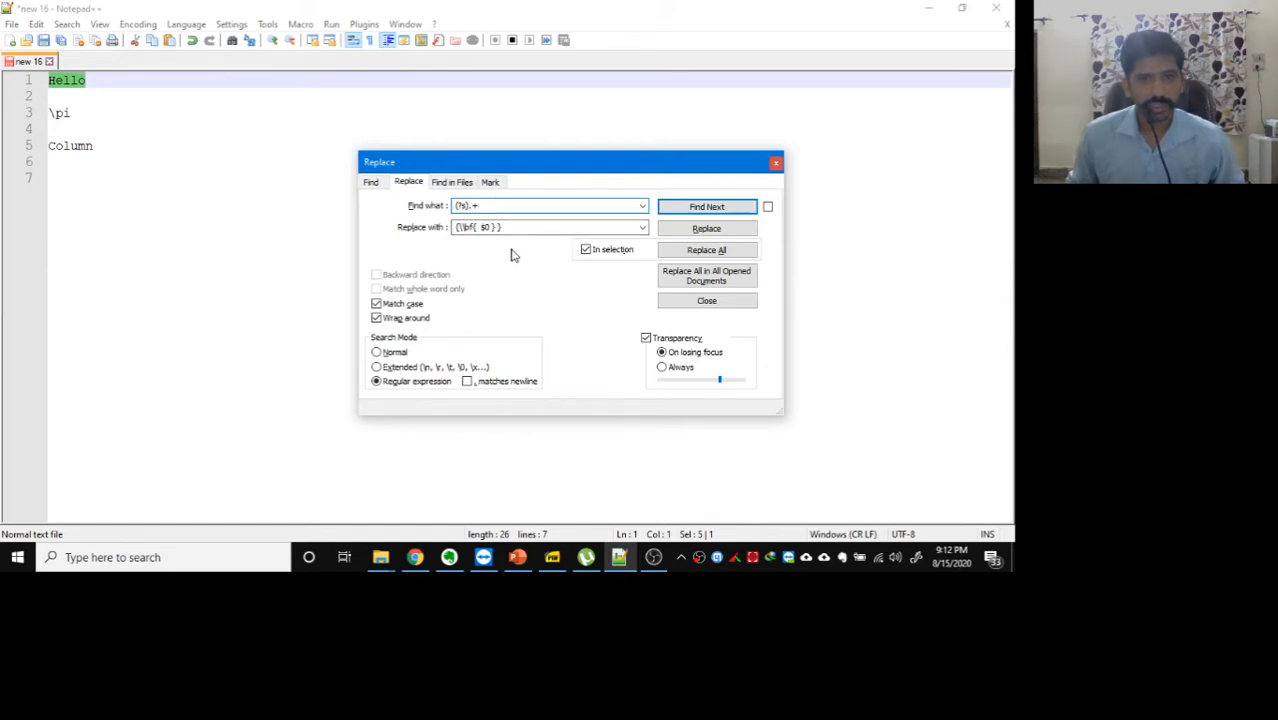
click(504, 228)
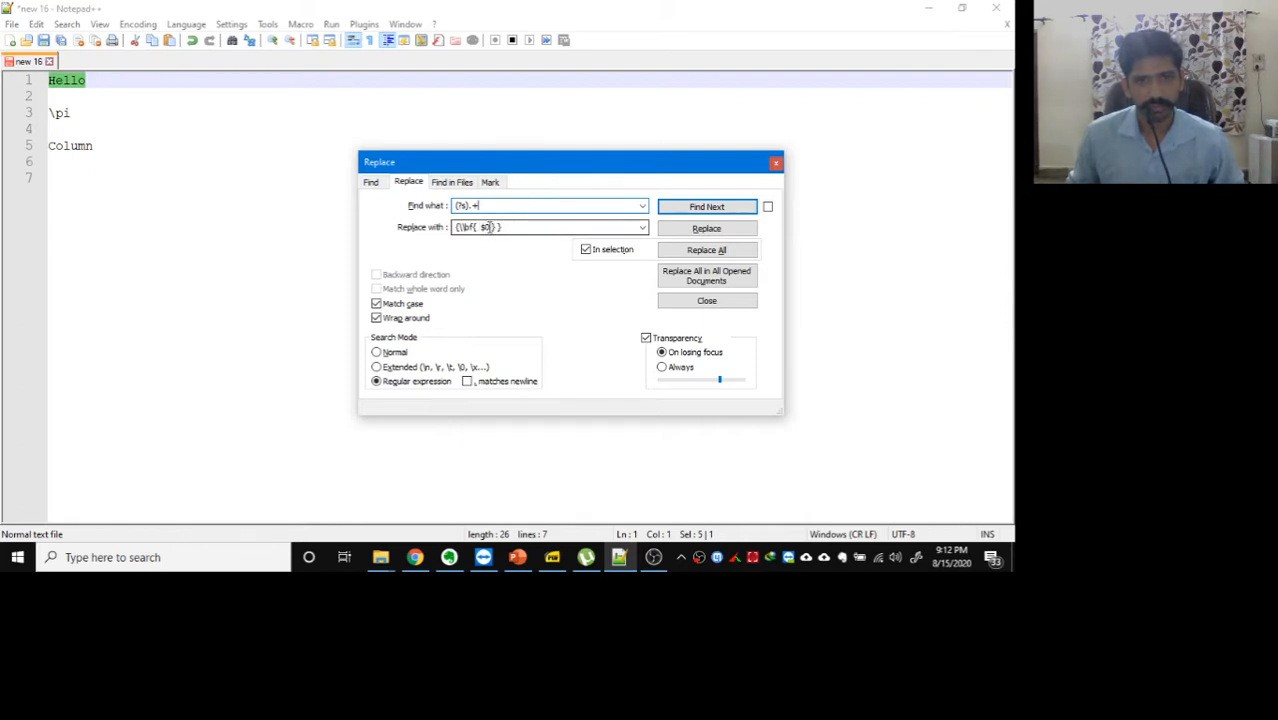
click(491, 227)
click(491, 227)
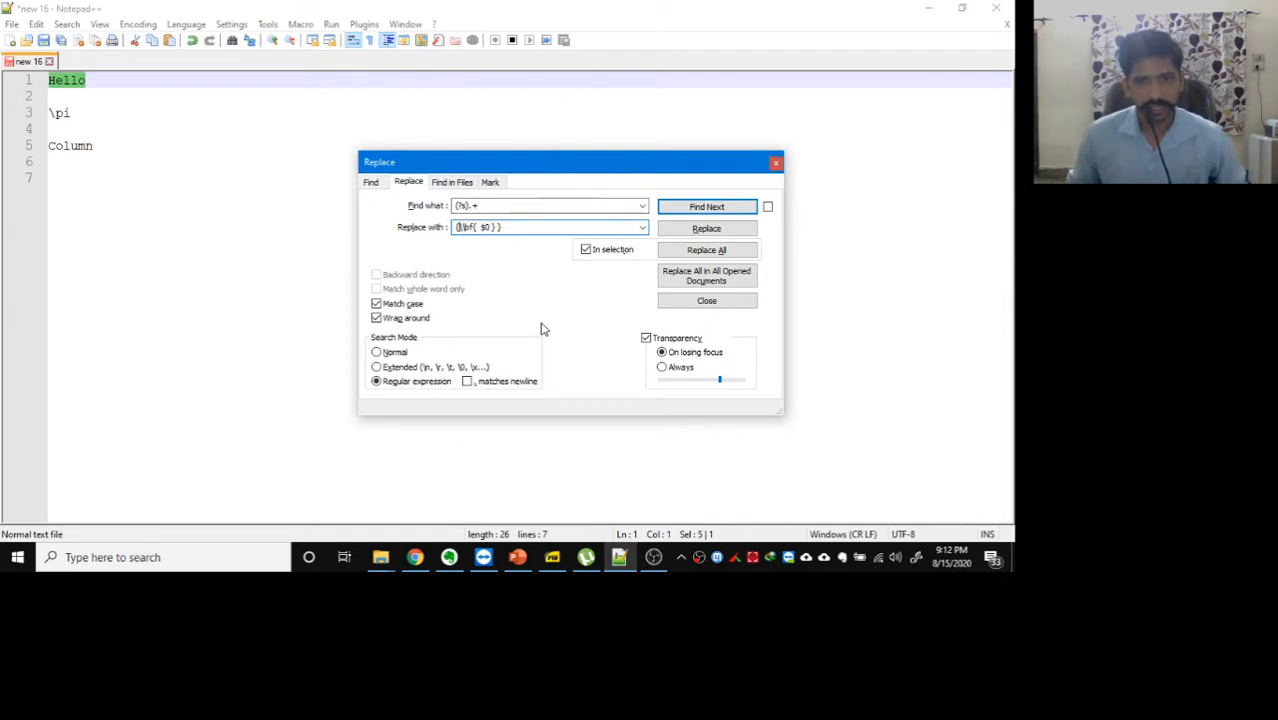
key(Right)
key(Right)
key(shift+Home)
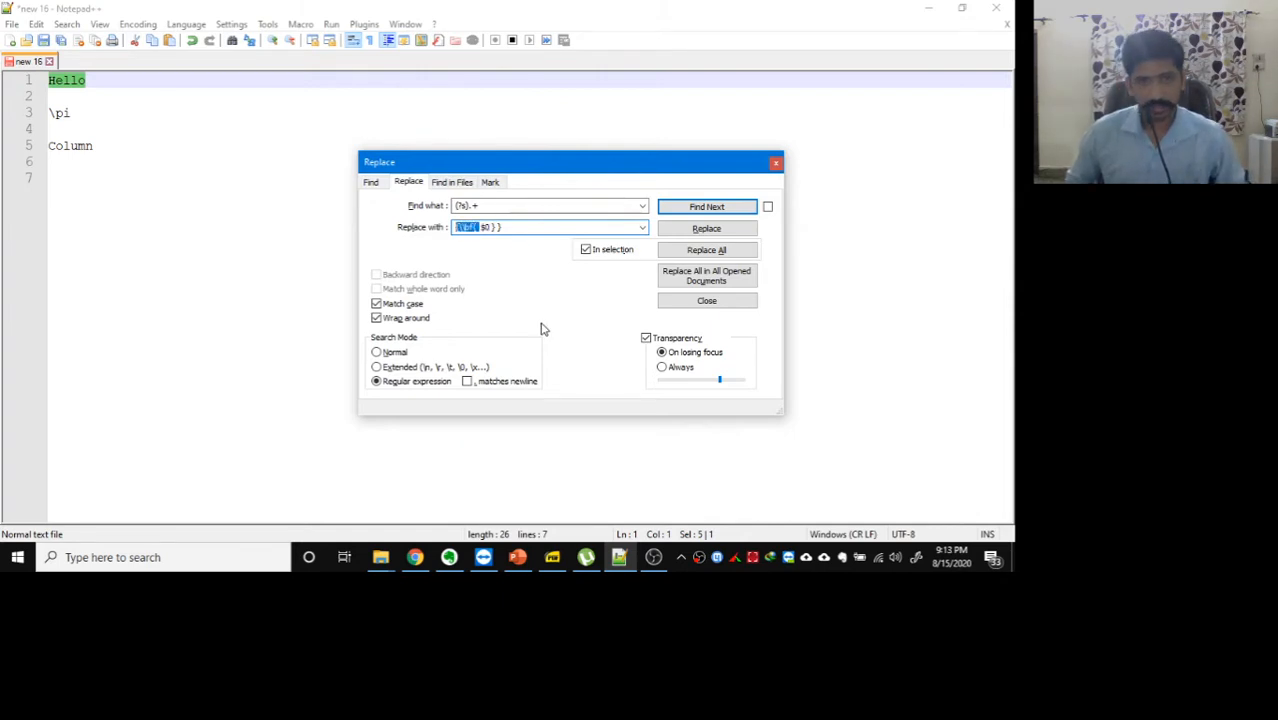
key(BackSpace)
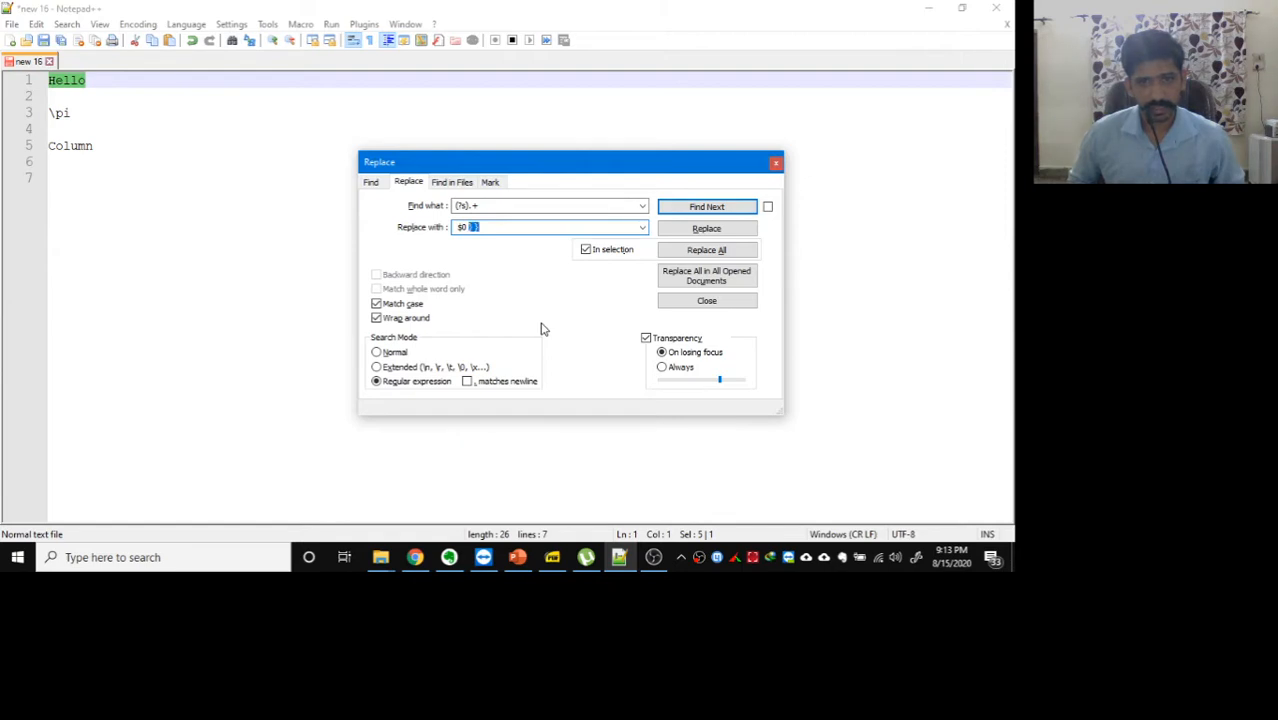
key(Delete)
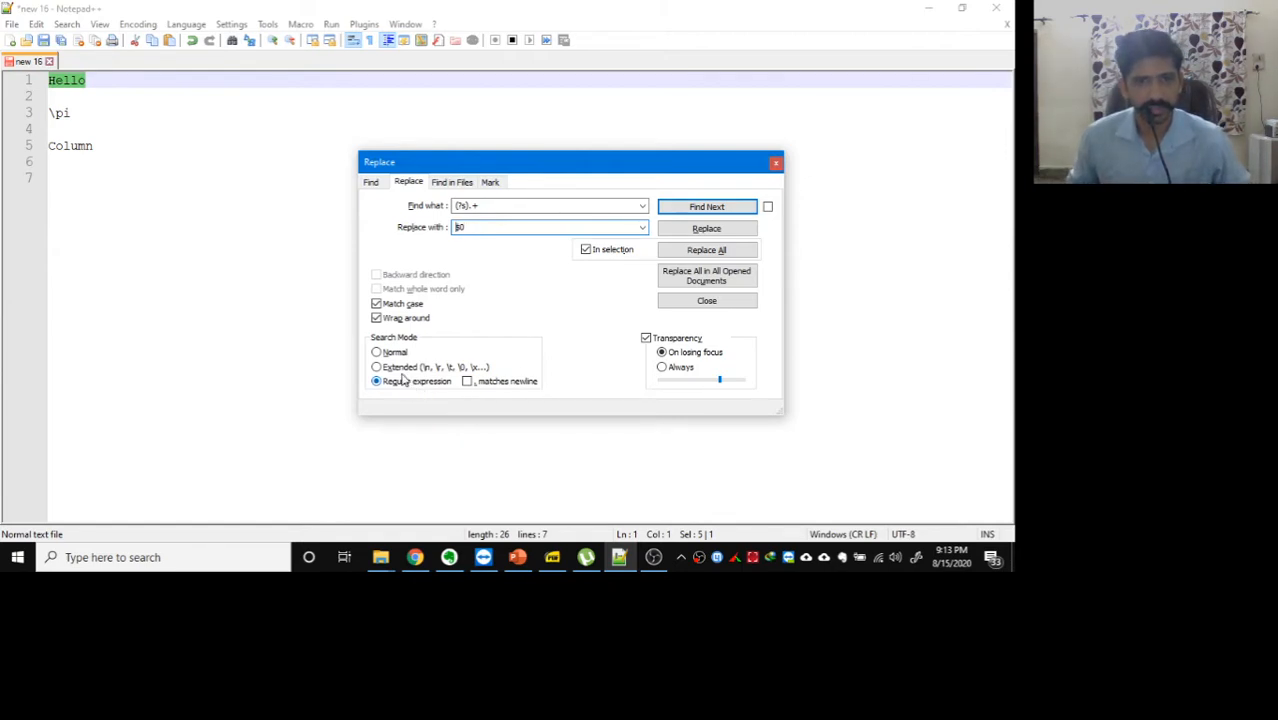
click(588, 251)
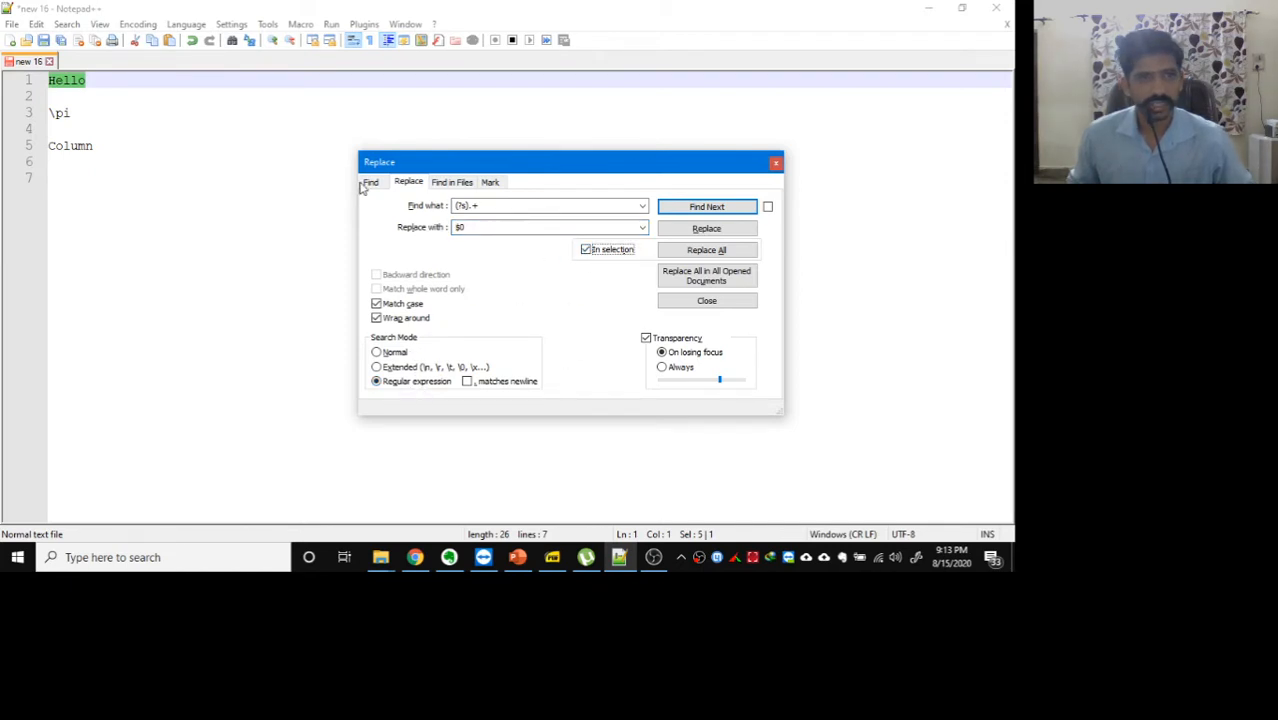
click(114, 87)
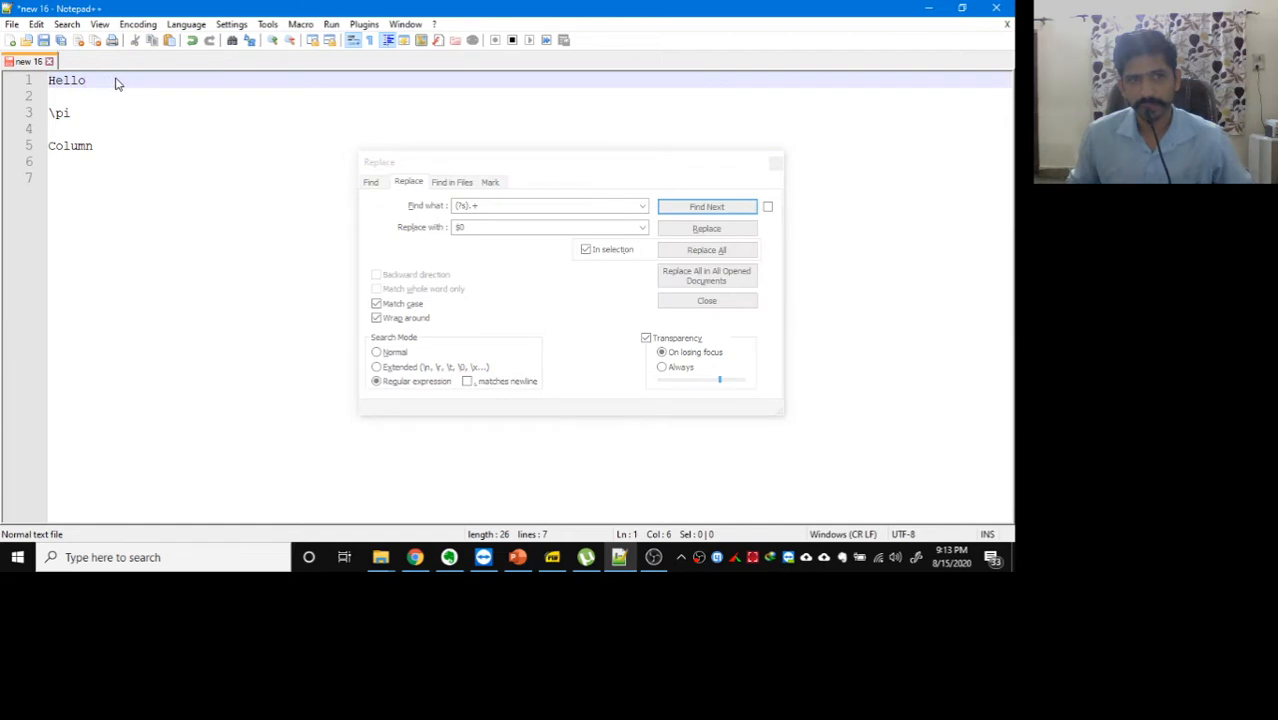
drag(114, 84, 42, 82)
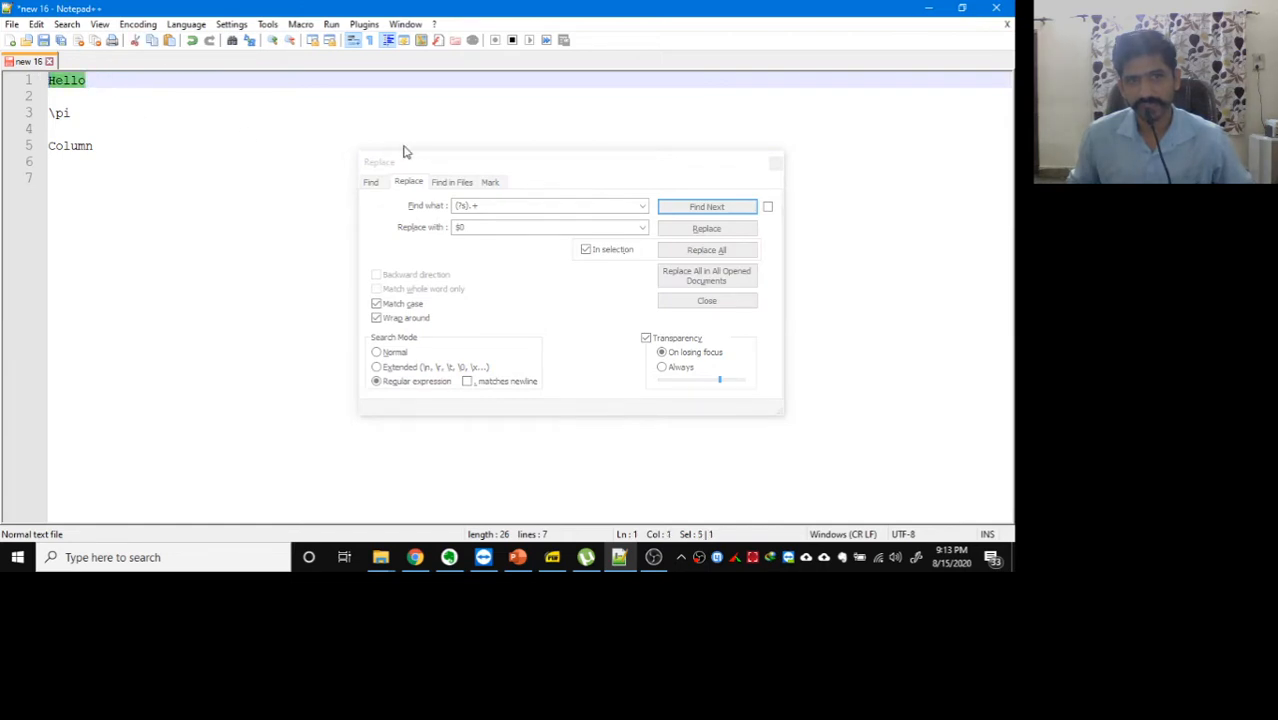
click(490, 168)
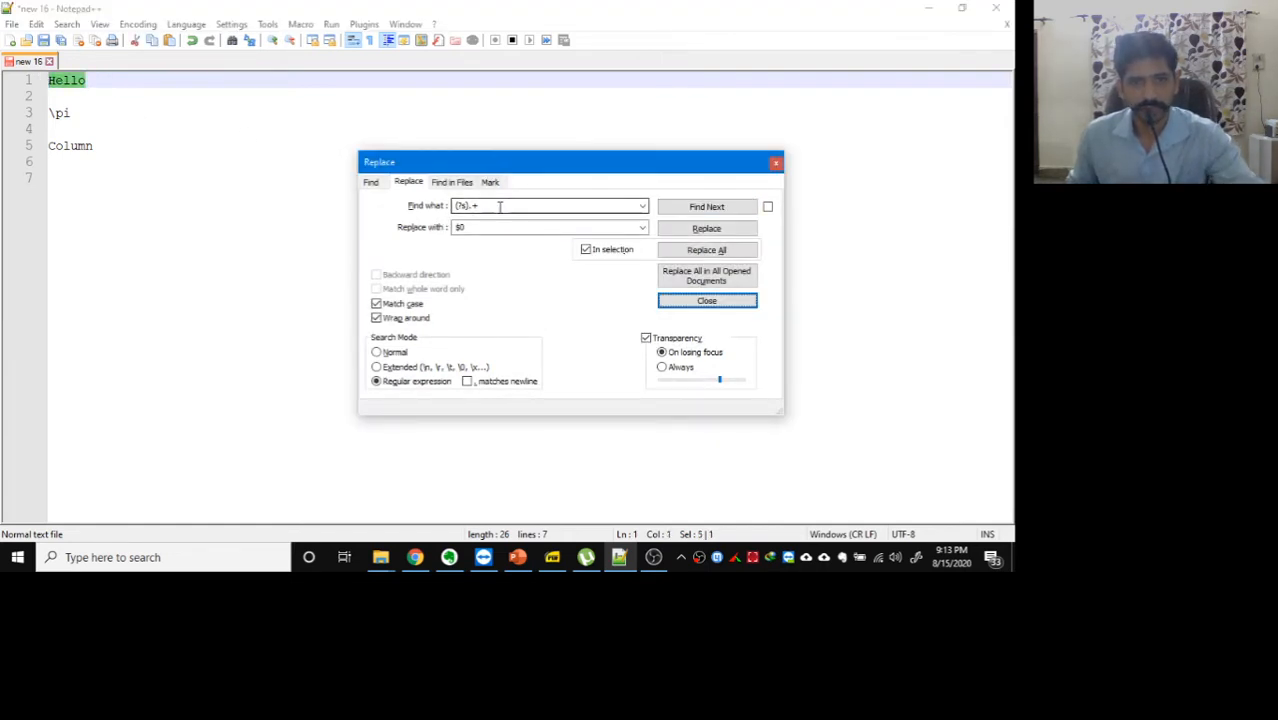
double_click(473, 228)
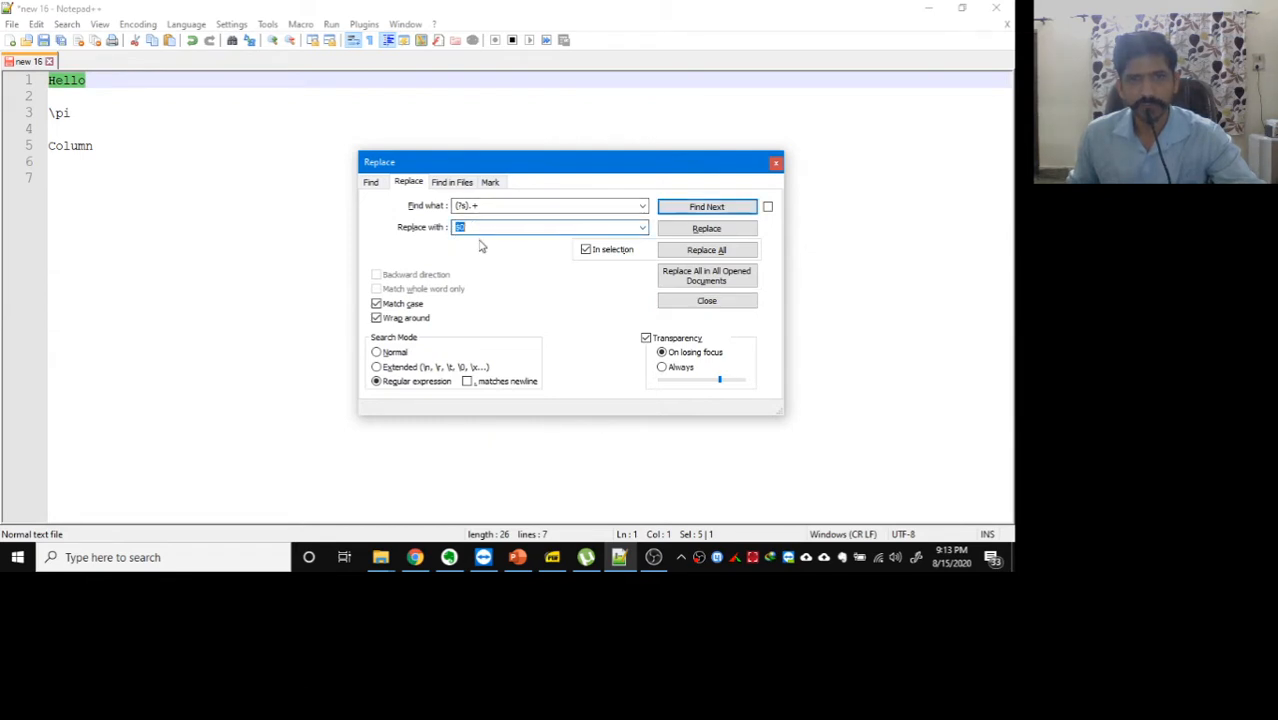
click(716, 251)
click(104, 84)
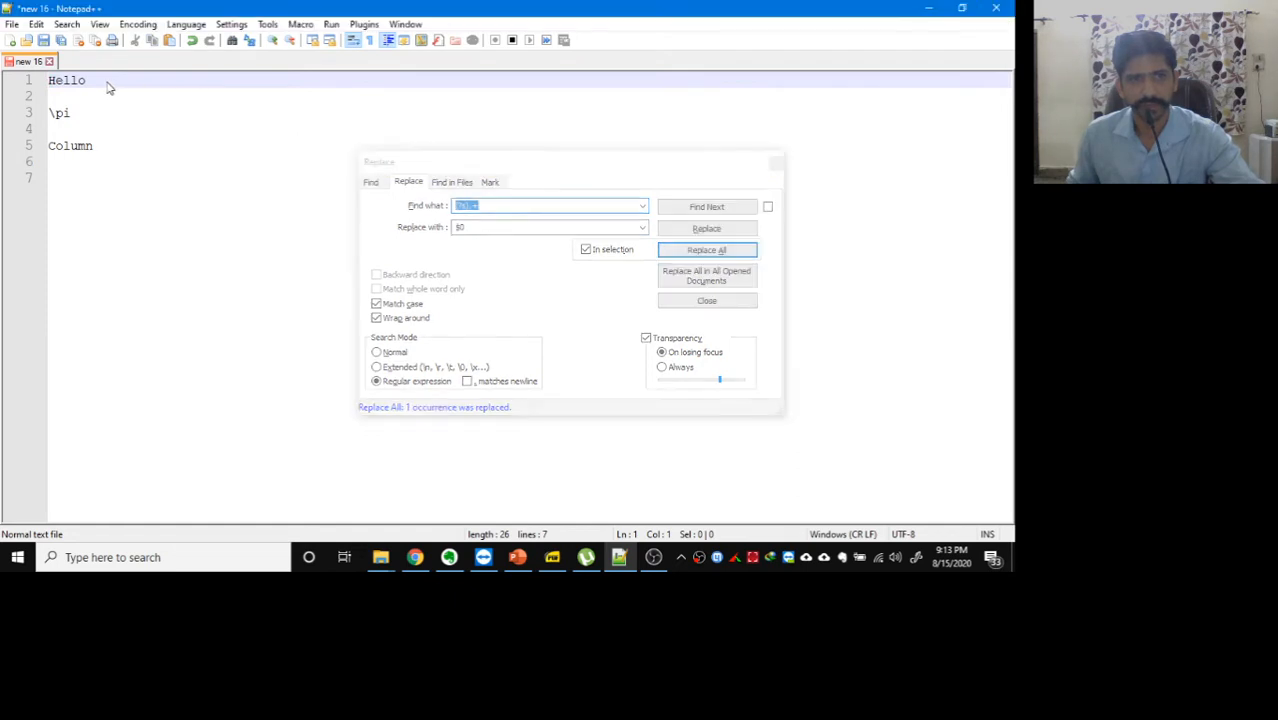
drag(97, 83, 40, 84)
click(550, 298)
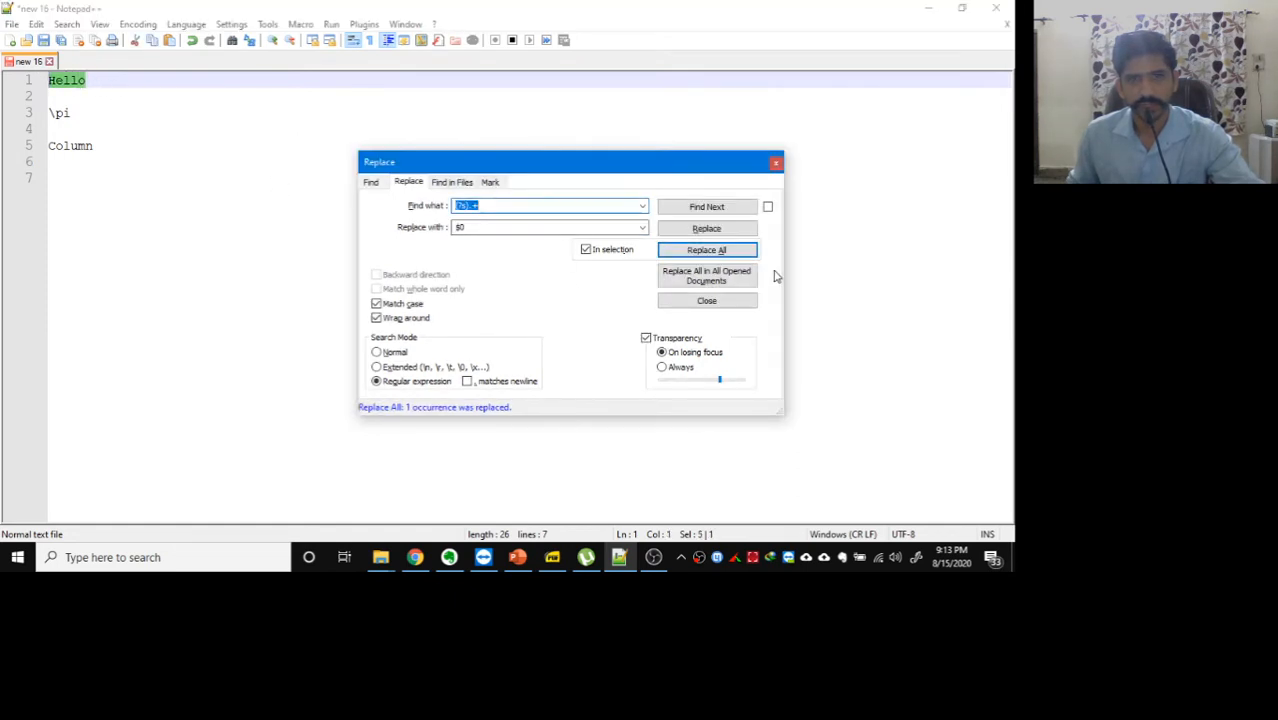
click(720, 252)
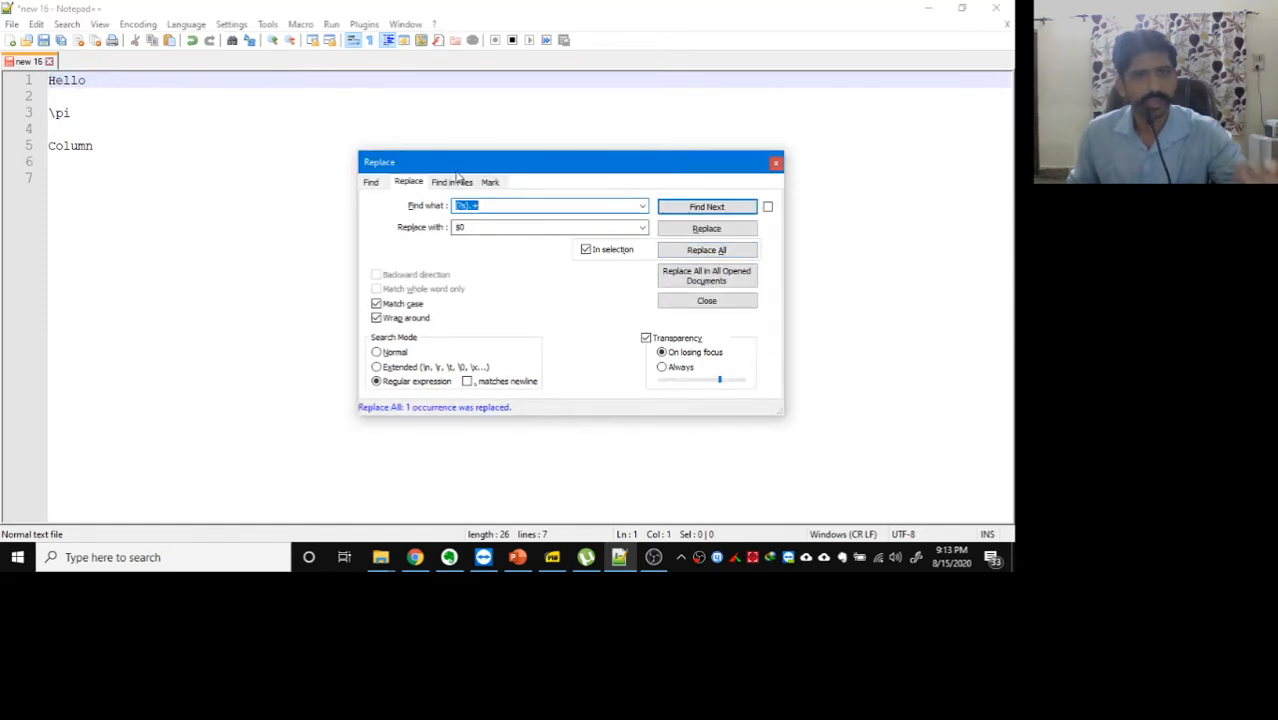
double_click(496, 226)
click(494, 227)
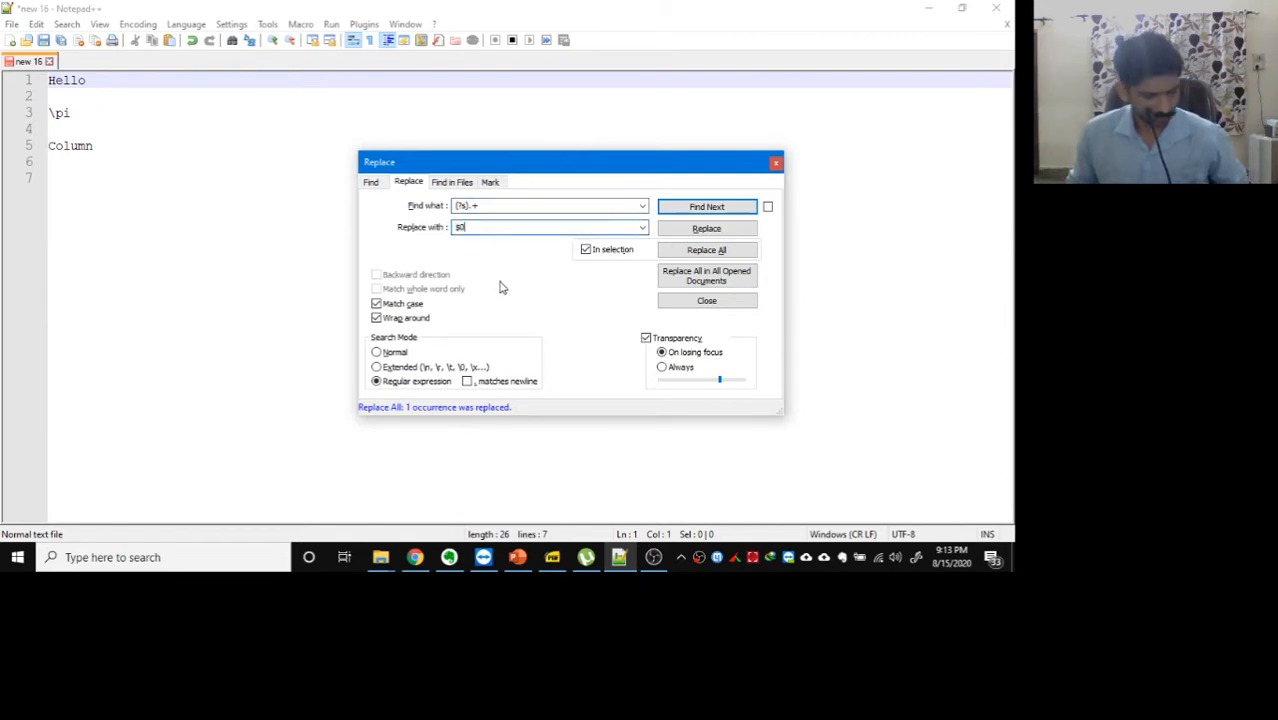
text(1)
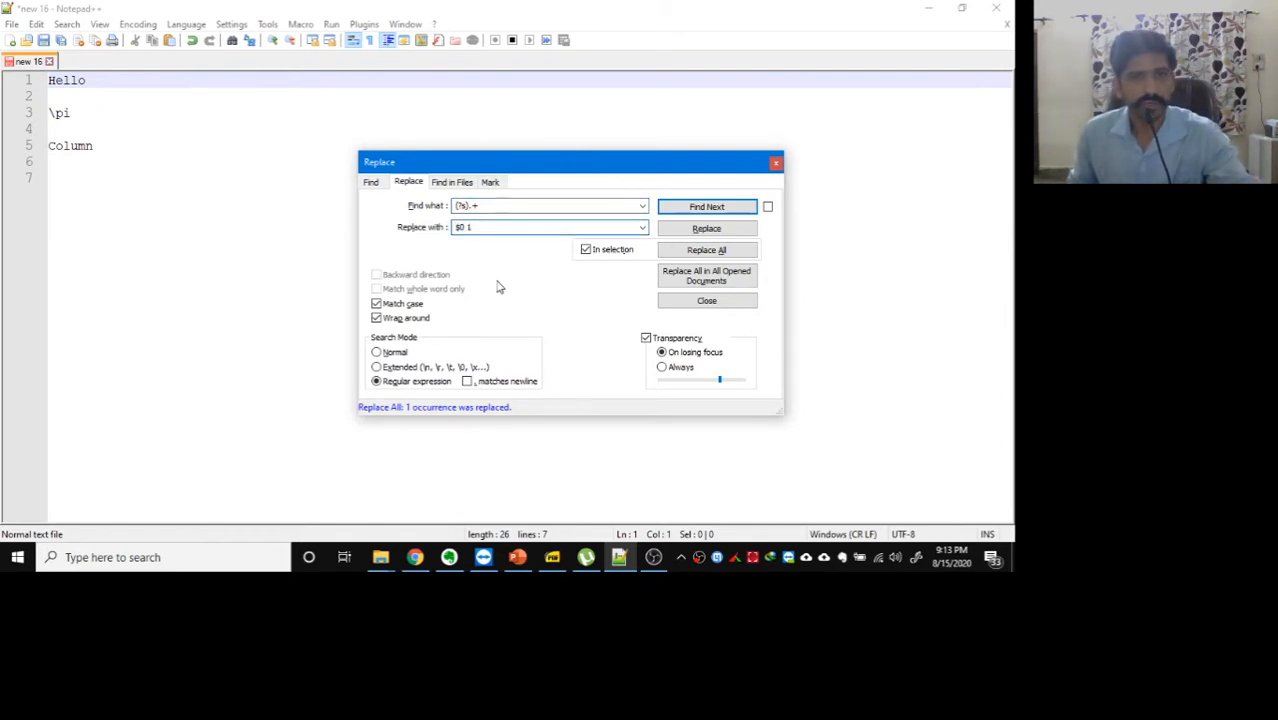
click(100, 85)
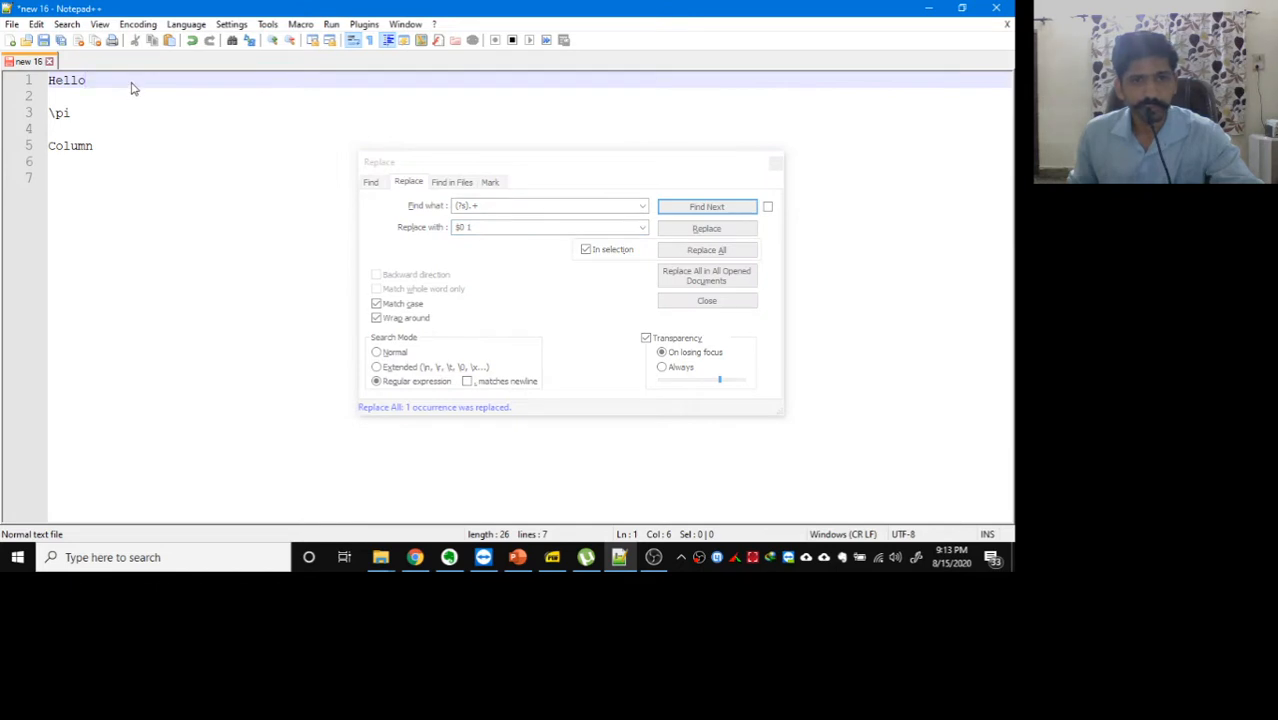
drag(121, 87, 46, 82)
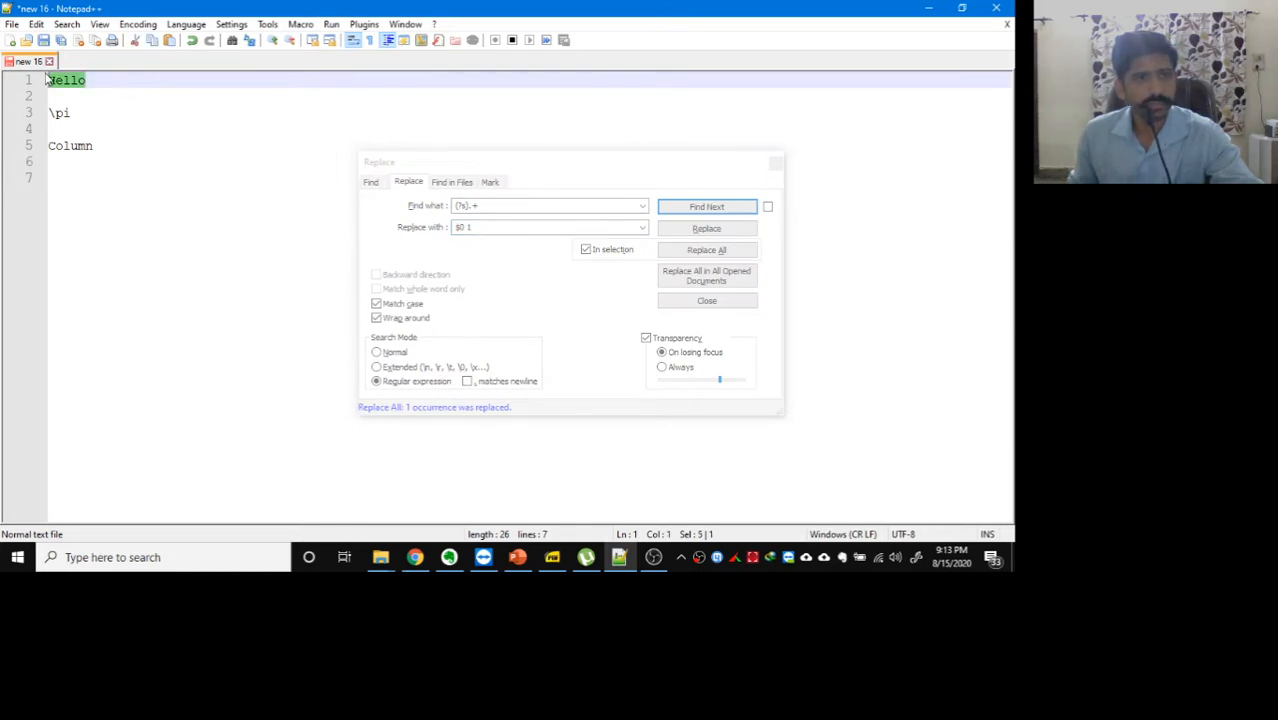
click(733, 253)
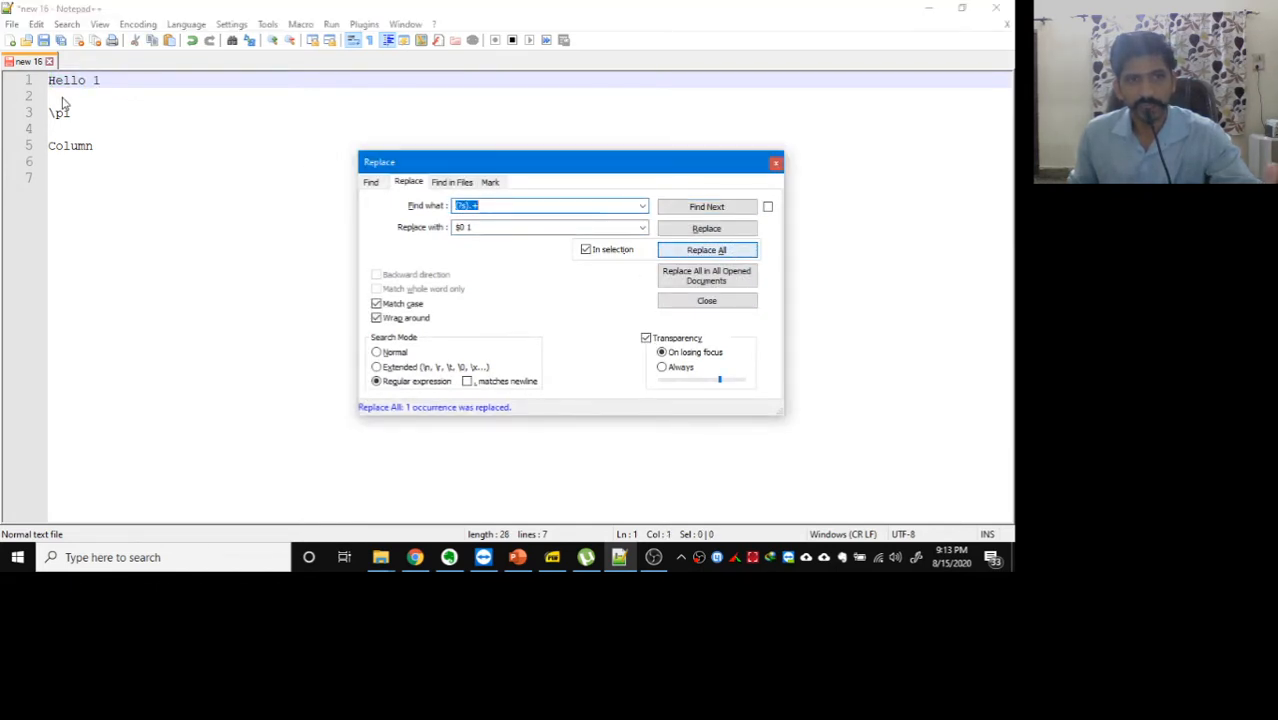
click(505, 230)
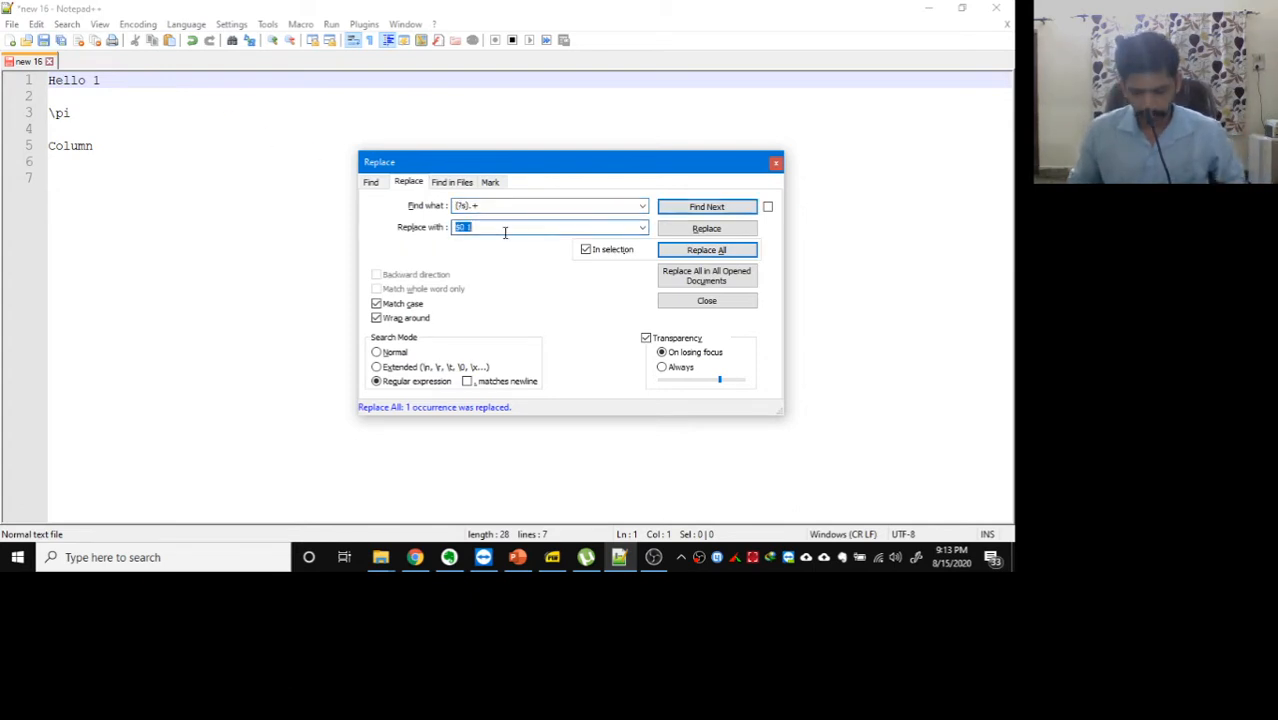
click(505, 232)
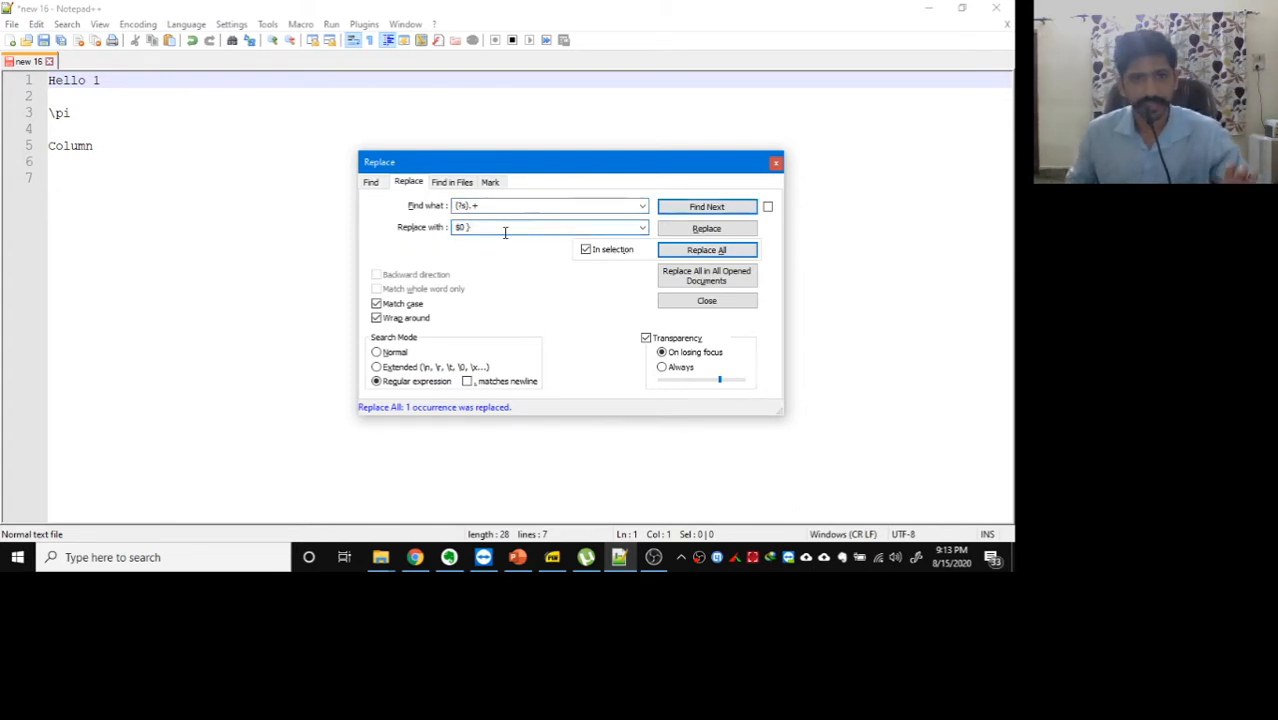
click(125, 89)
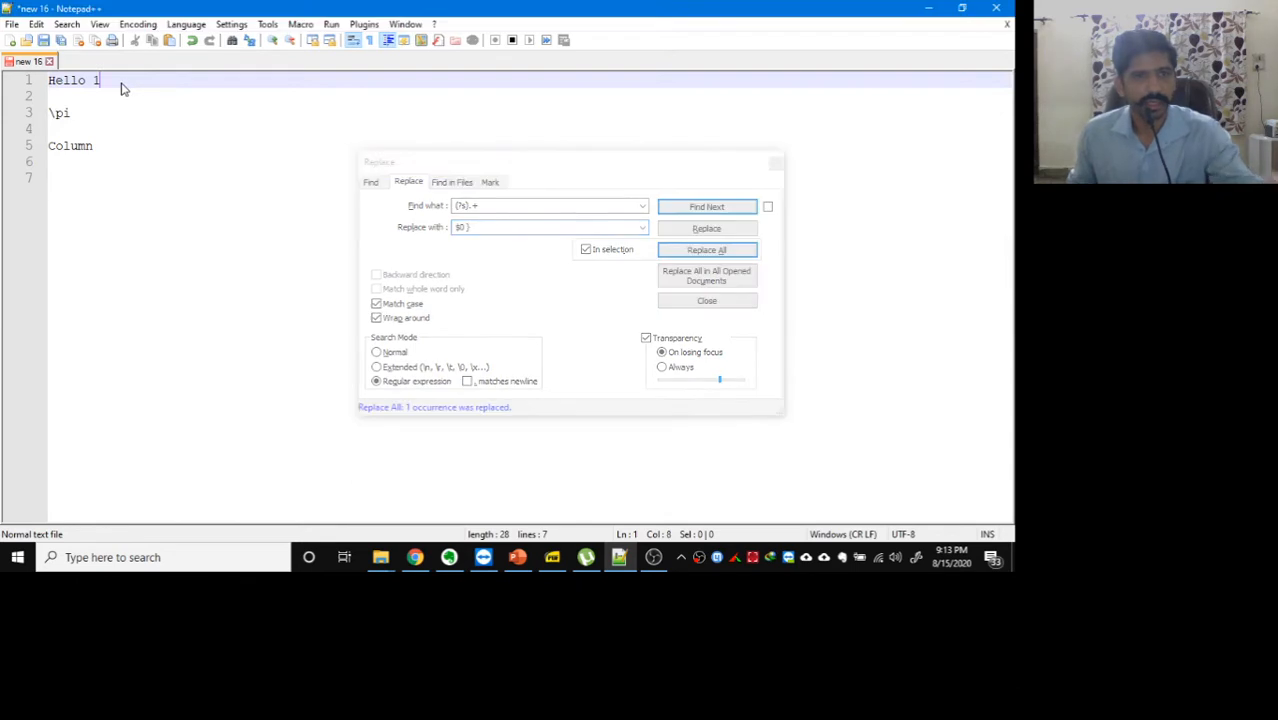
double_click(127, 89)
triple_click(150, 85)
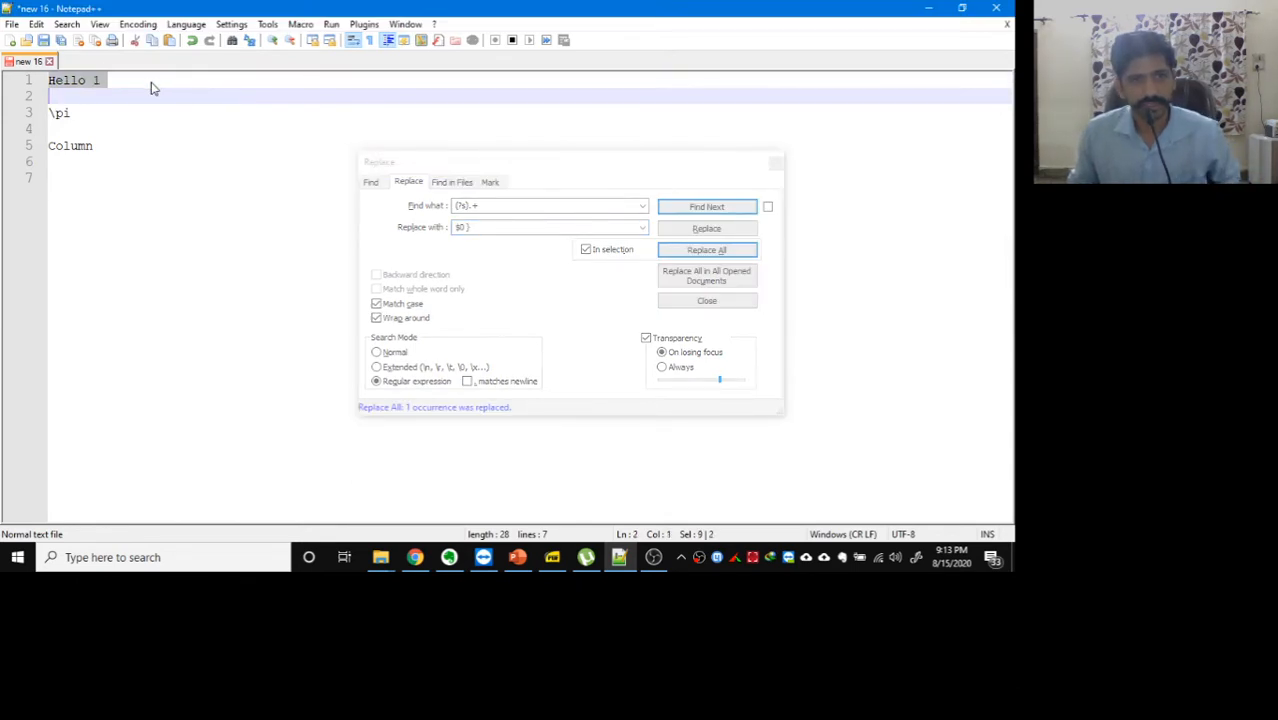
drag(112, 88, 36, 77)
click(614, 322)
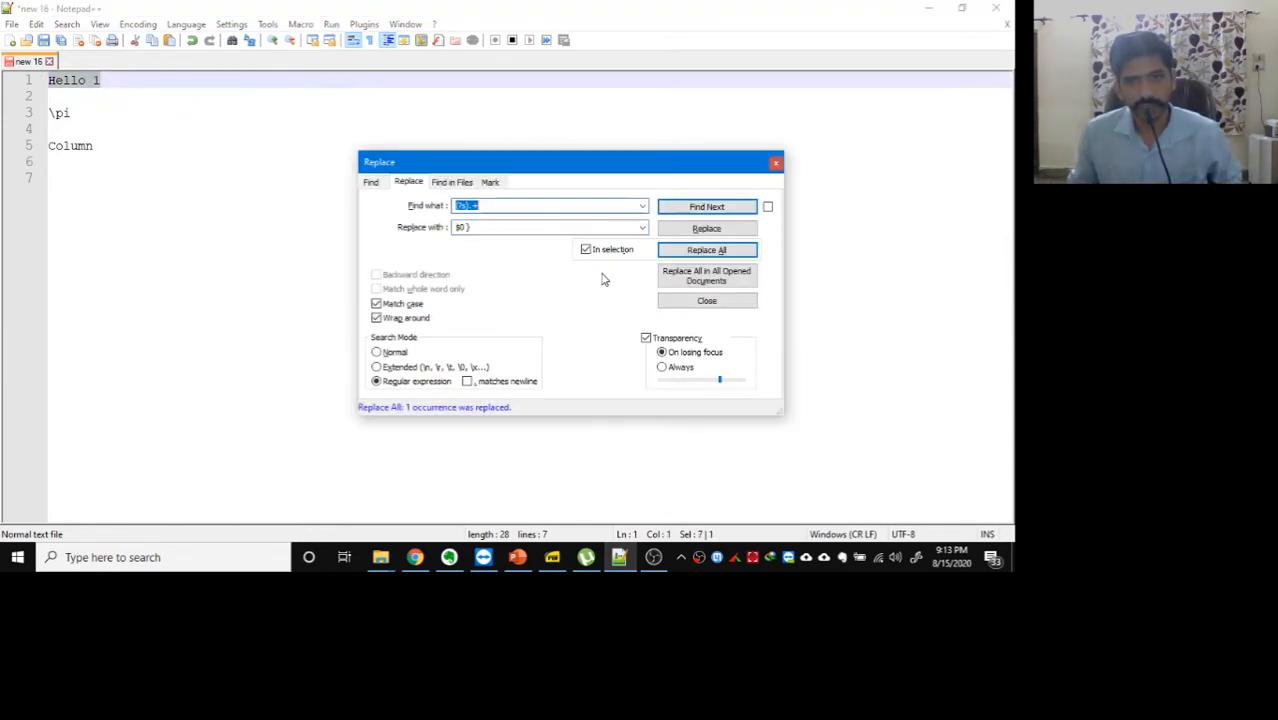
click(728, 252)
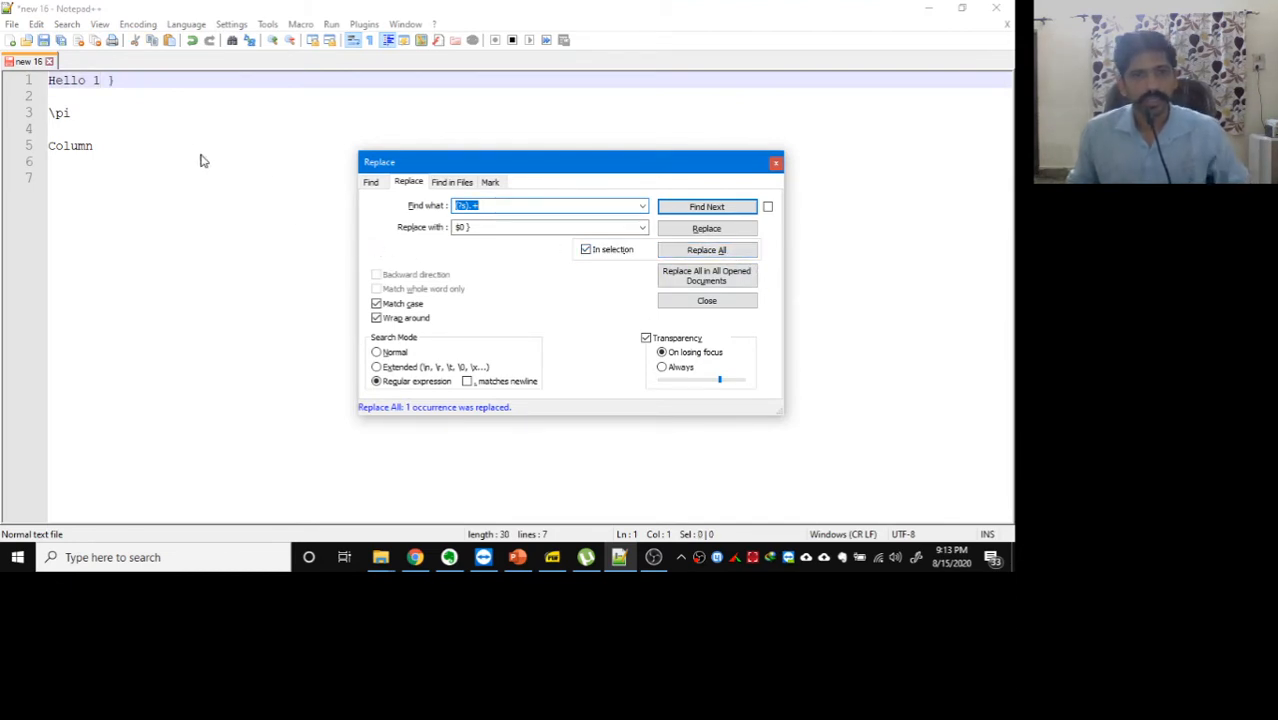
click(122, 84)
key(BackSpace)
key(BackSpace)
key(BackSpace)
key(BackSpace)
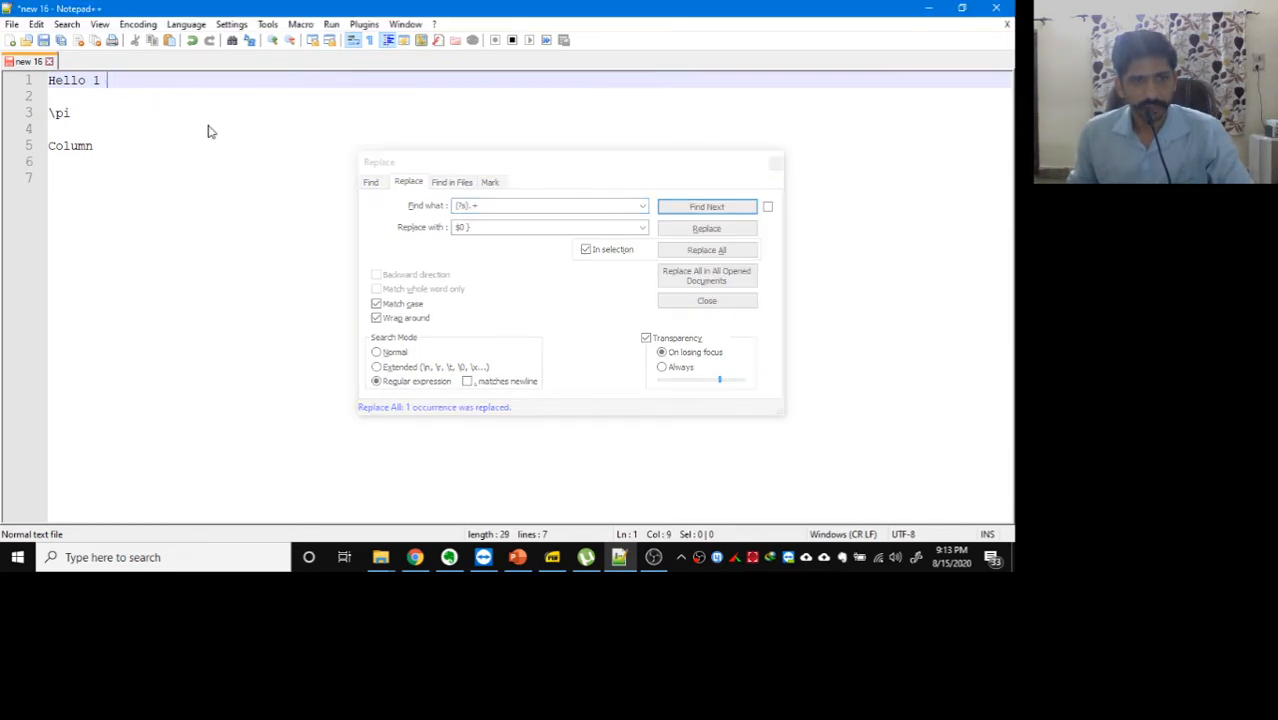
double_click(138, 81)
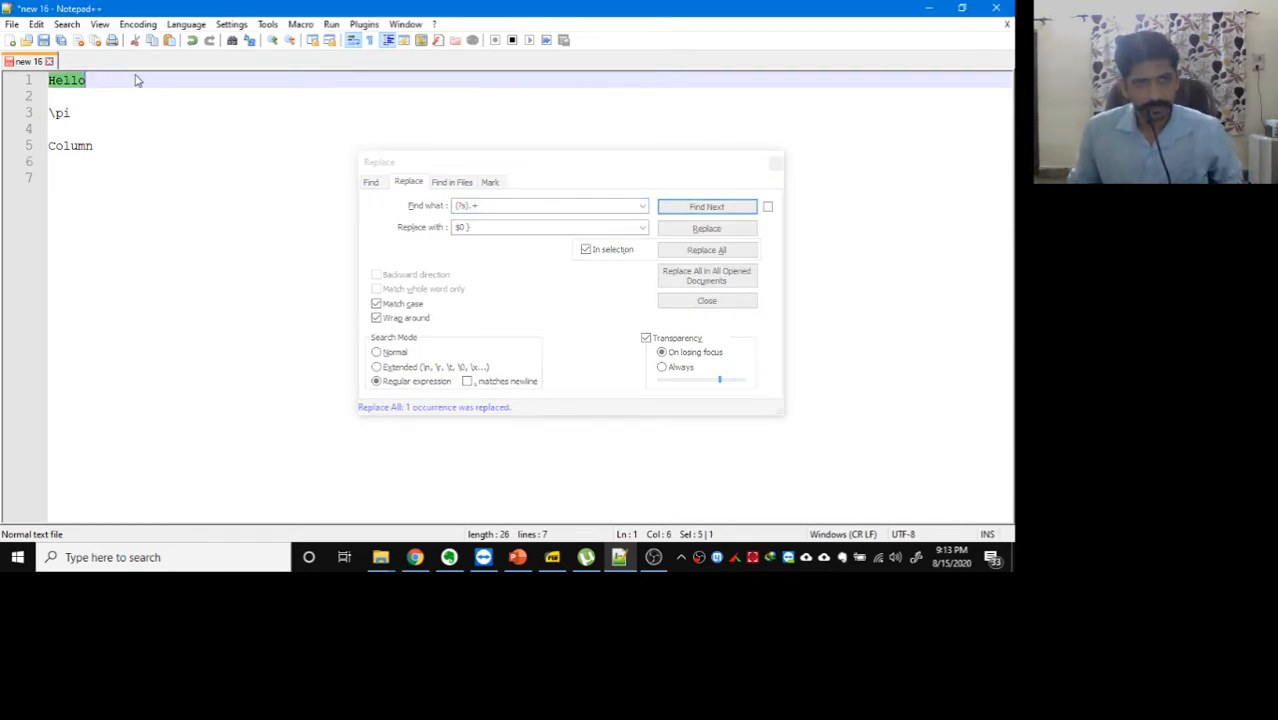
click(613, 312)
click(642, 227)
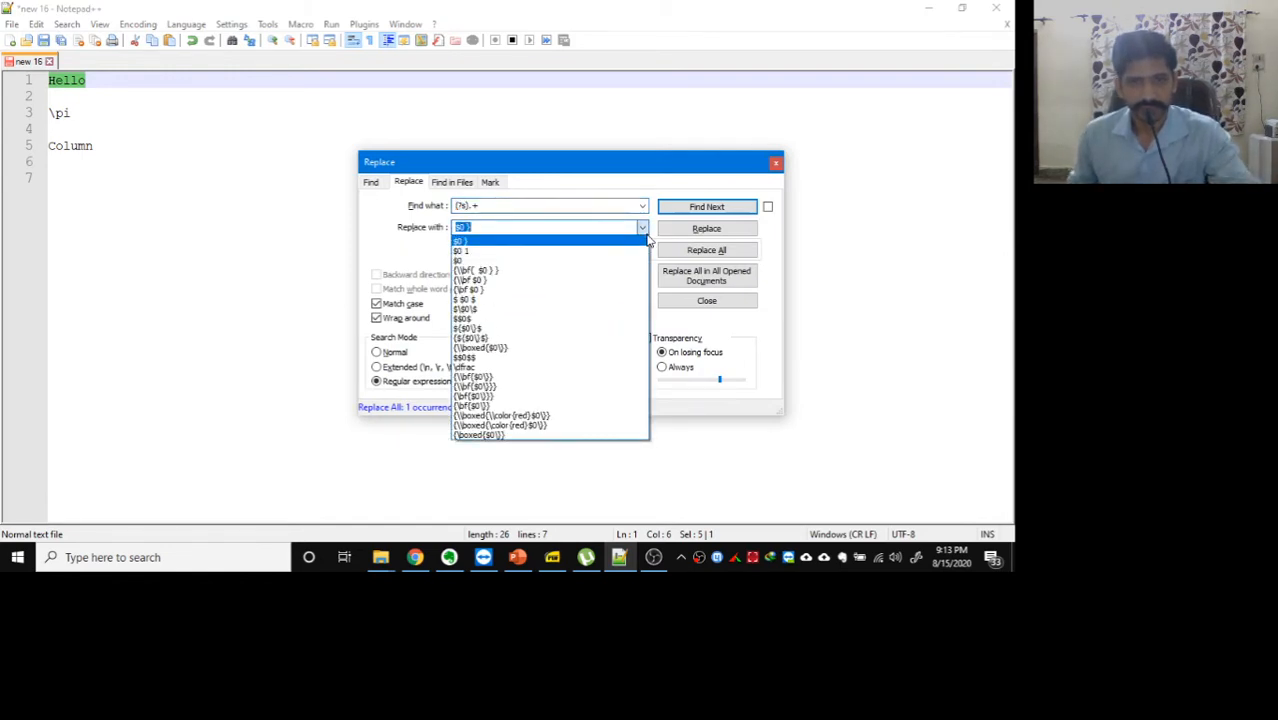
click(536, 274)
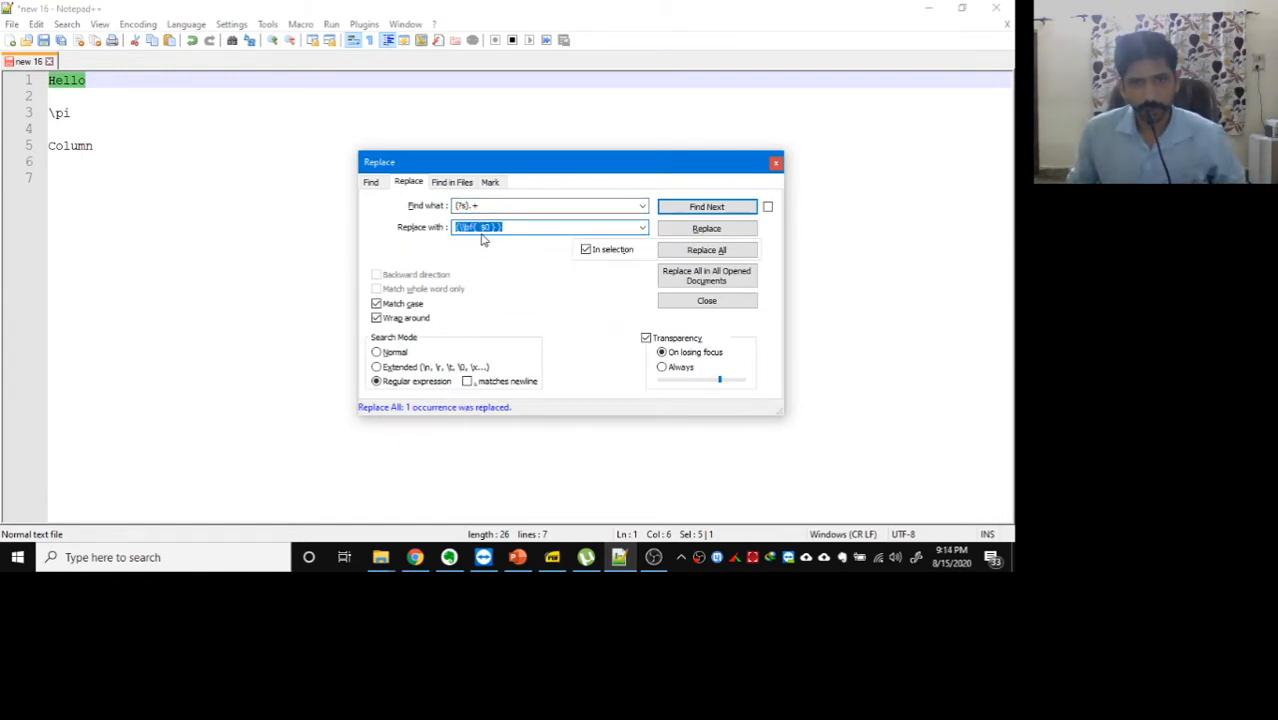
click(481, 227)
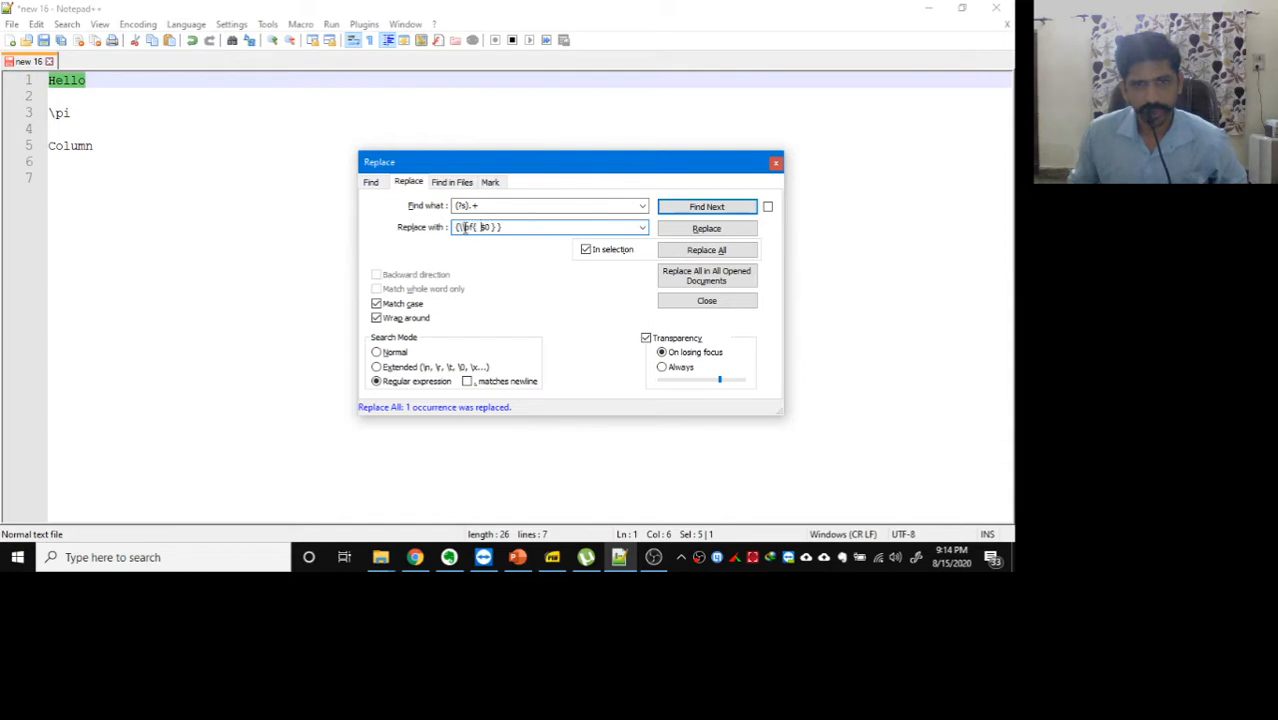
click(461, 227)
text(\b)
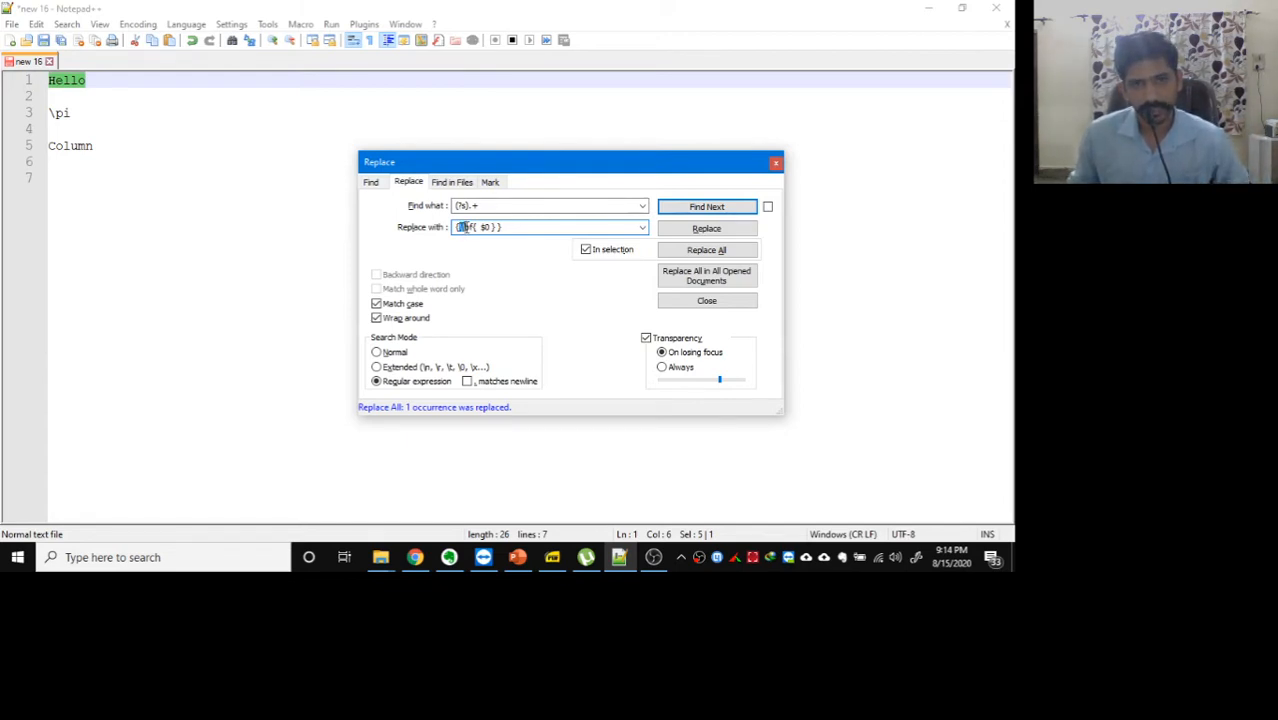
drag(471, 227, 478, 227)
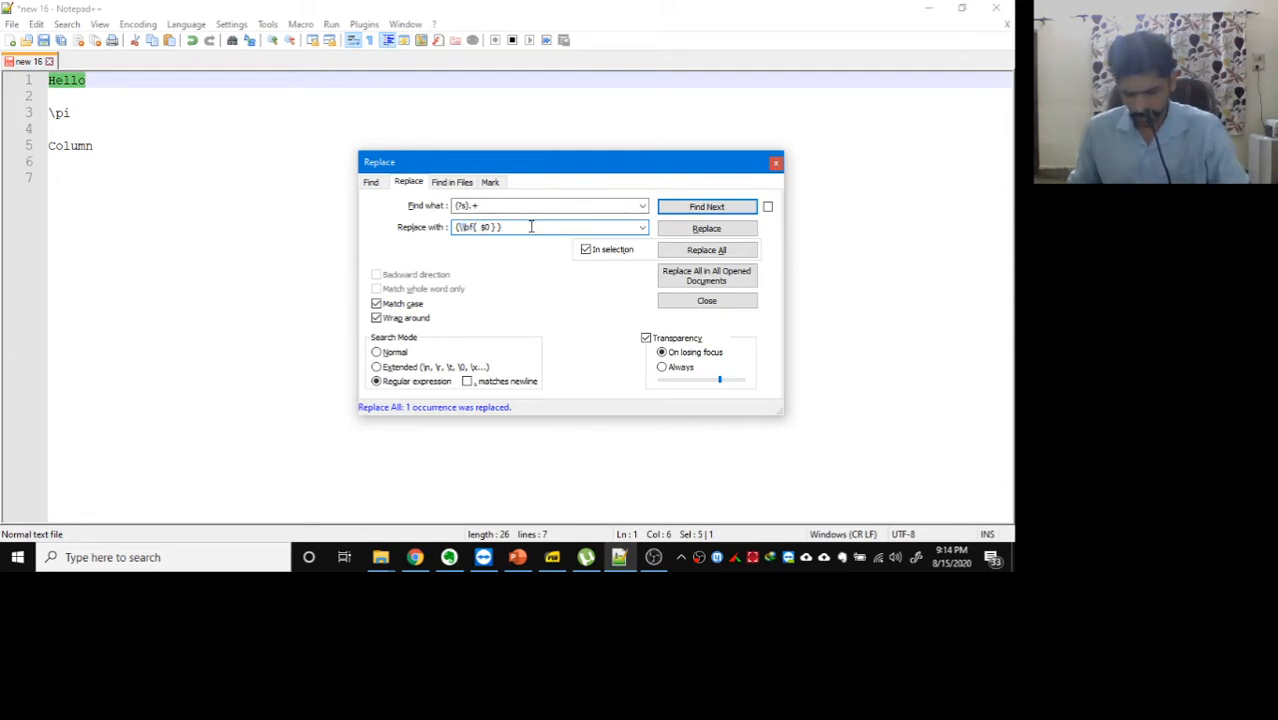
key(BackSpace)
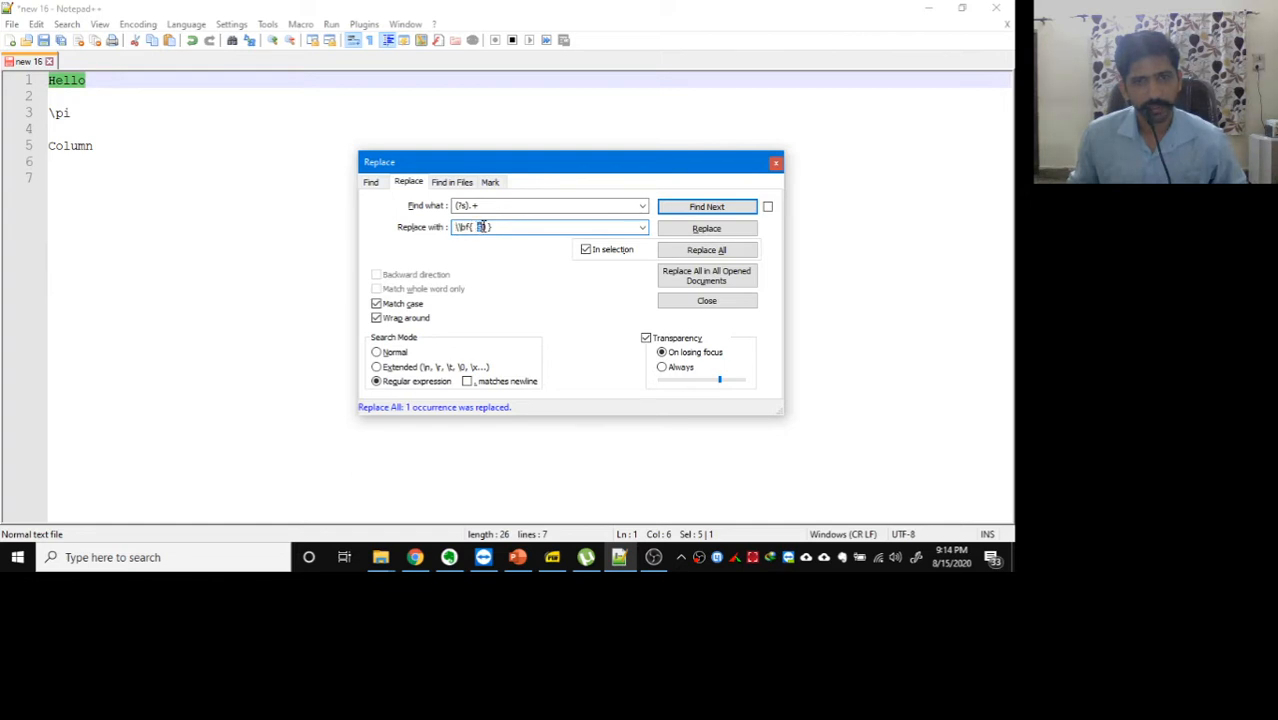
click(496, 228)
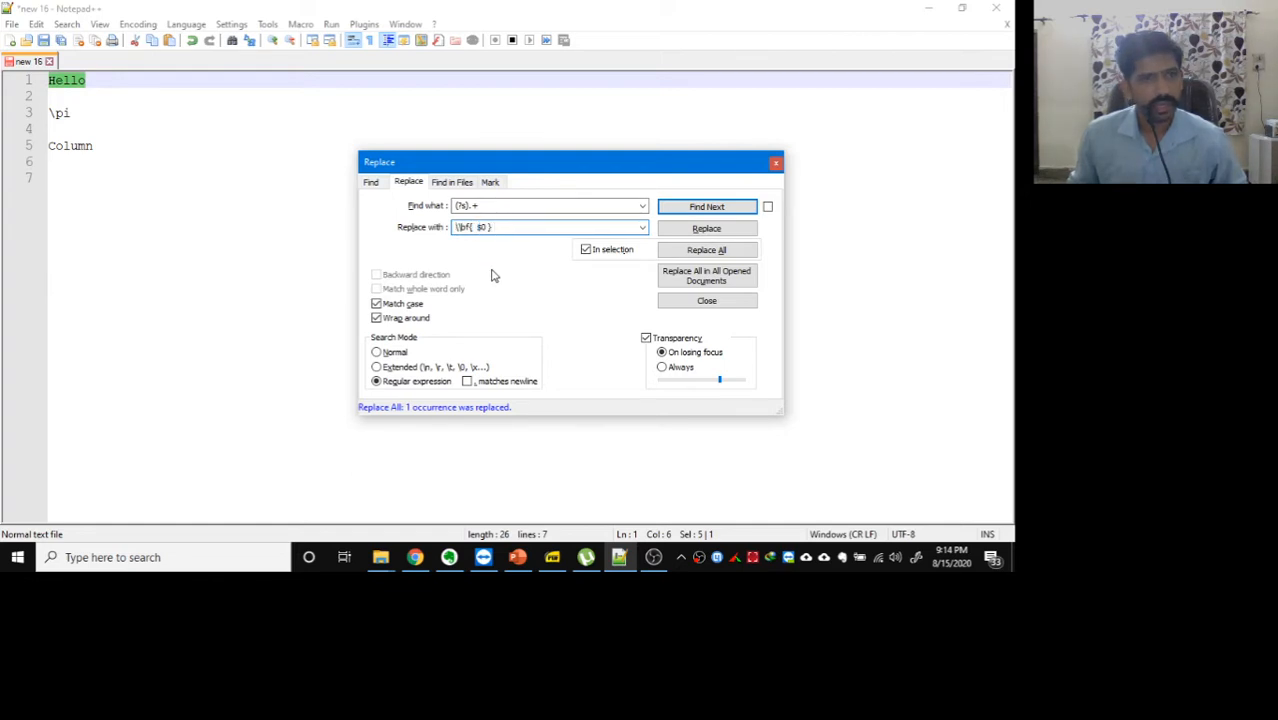
click(710, 251)
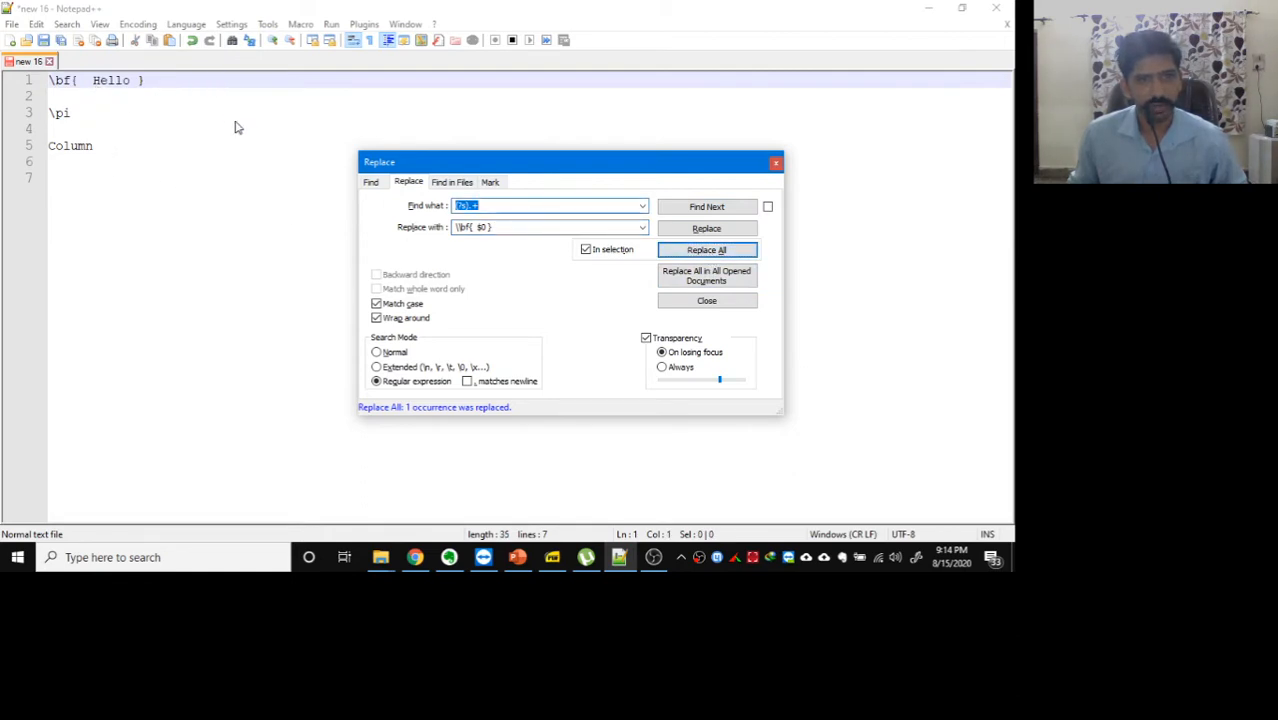
click(530, 228)
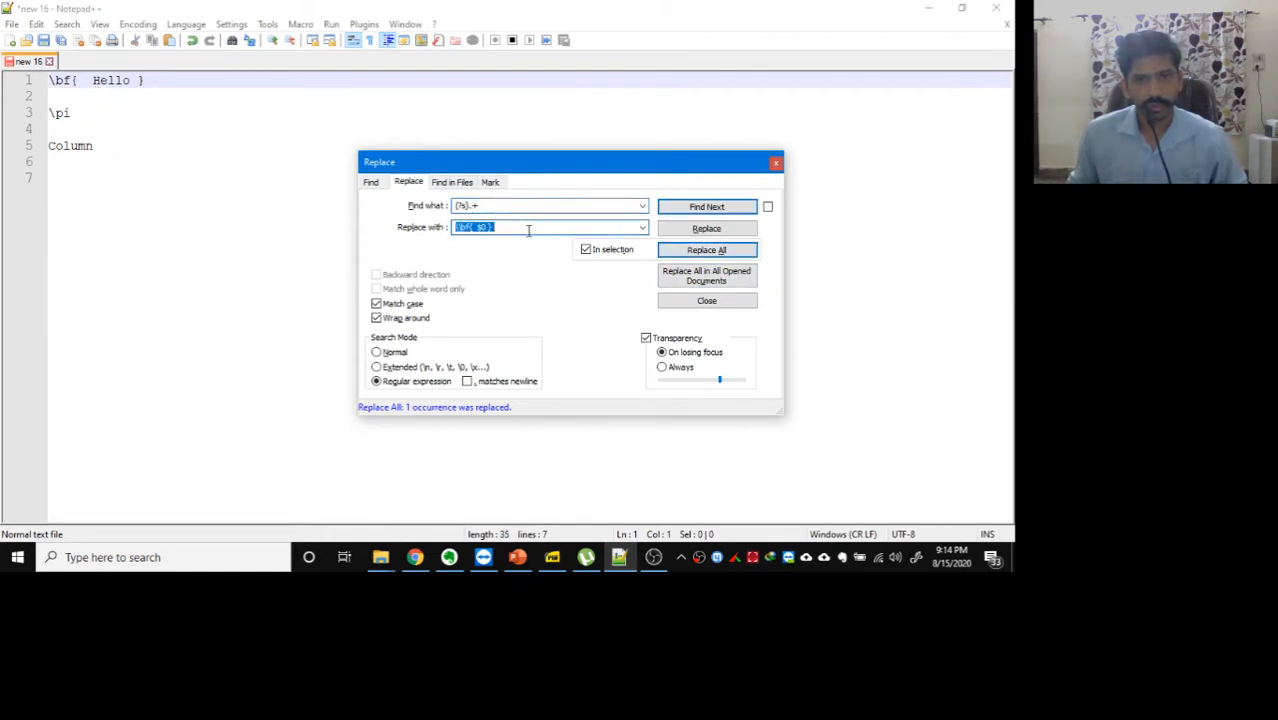
click(530, 228)
text($)
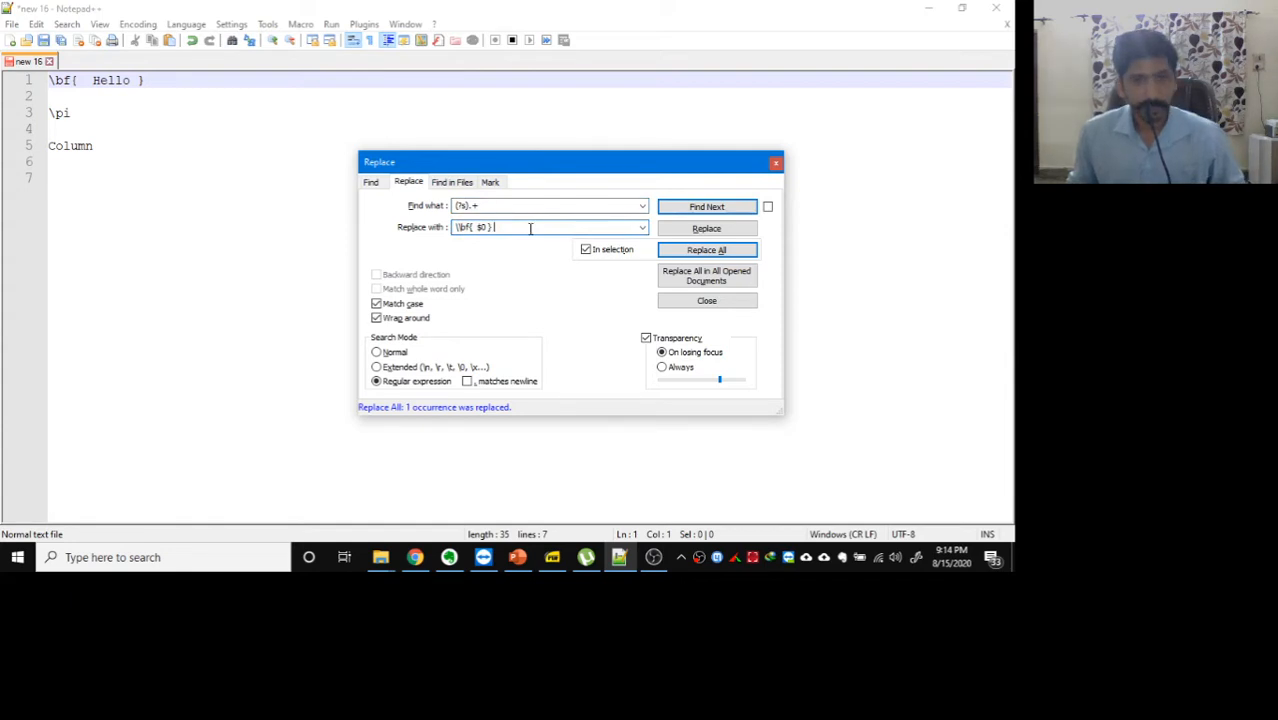
click(455, 228)
text($)
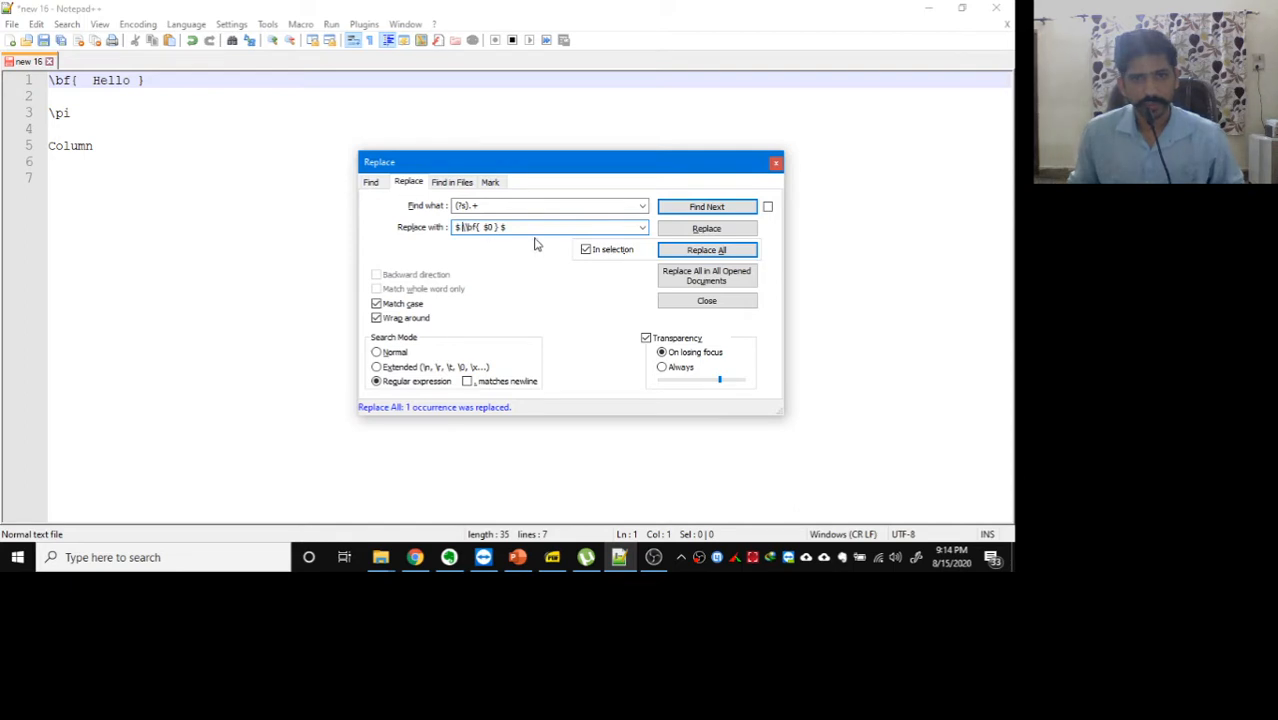
click(240, 146)
Rework line 1 back to plain Hello by pasting and deleting, then select it
click(146, 82)
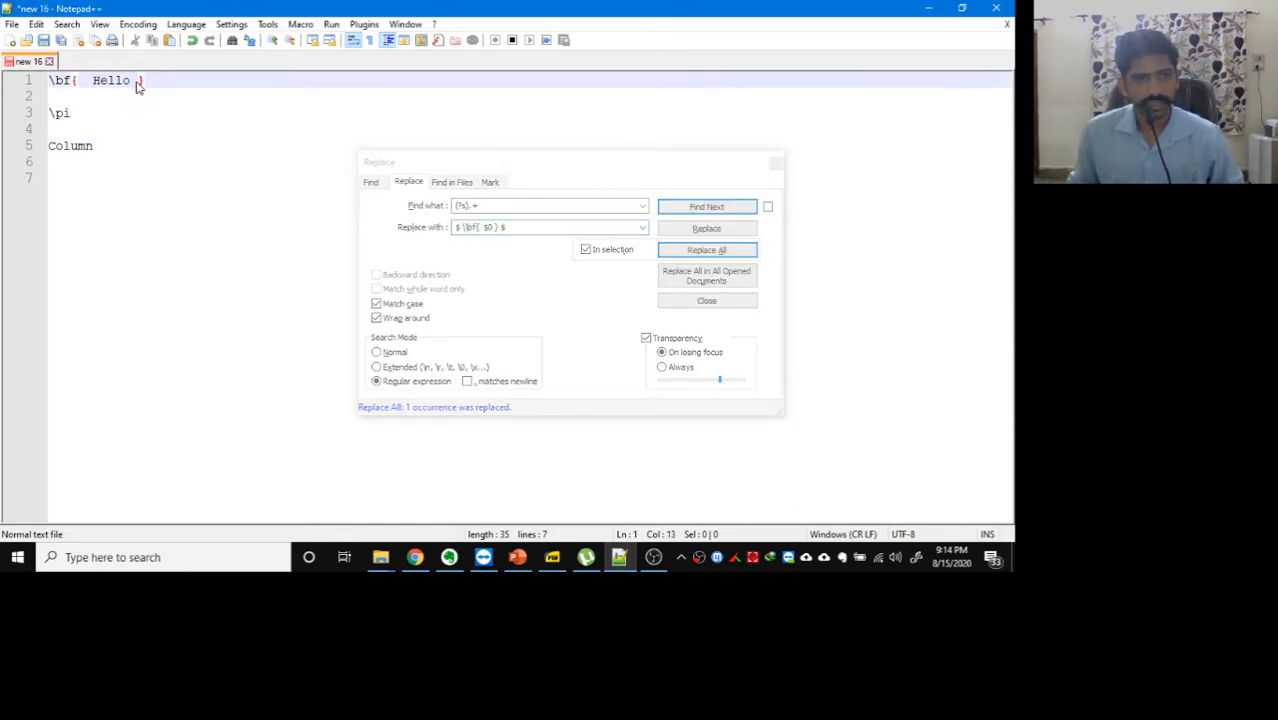
drag(137, 82, 86, 84)
key(ctrl+c)
click(142, 81)
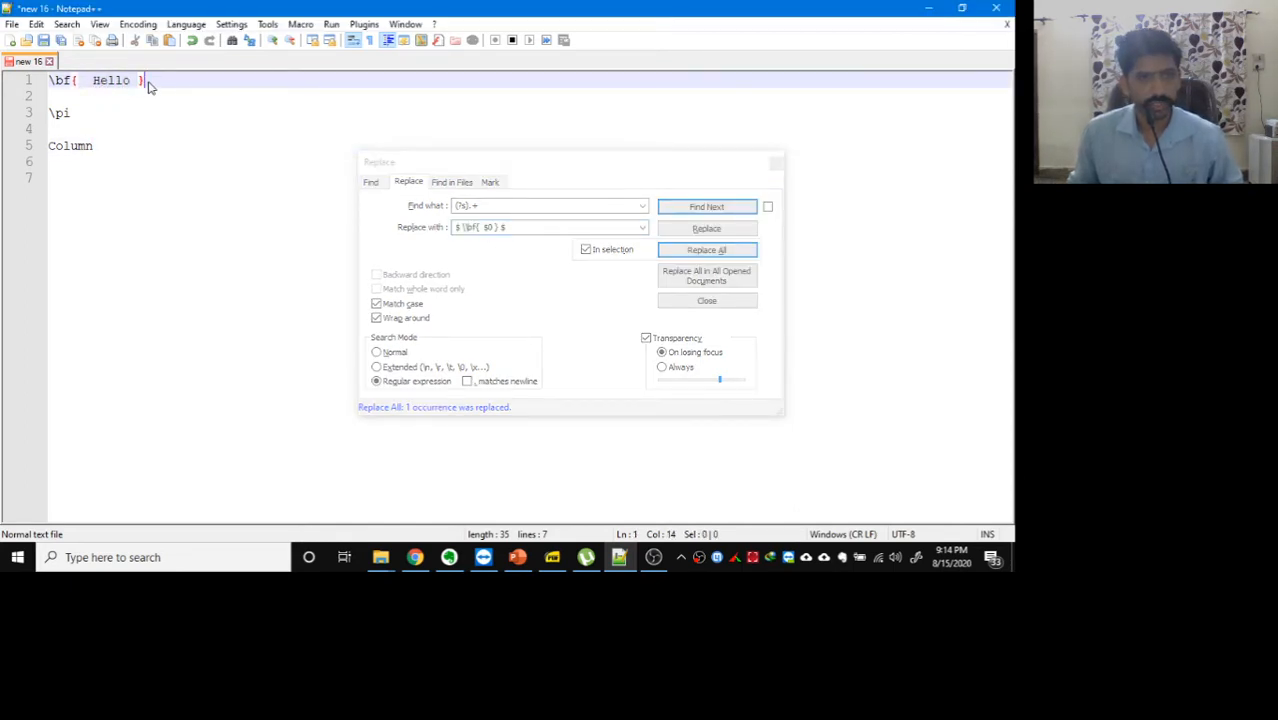
triple_click(168, 88)
key(ctrl+v)
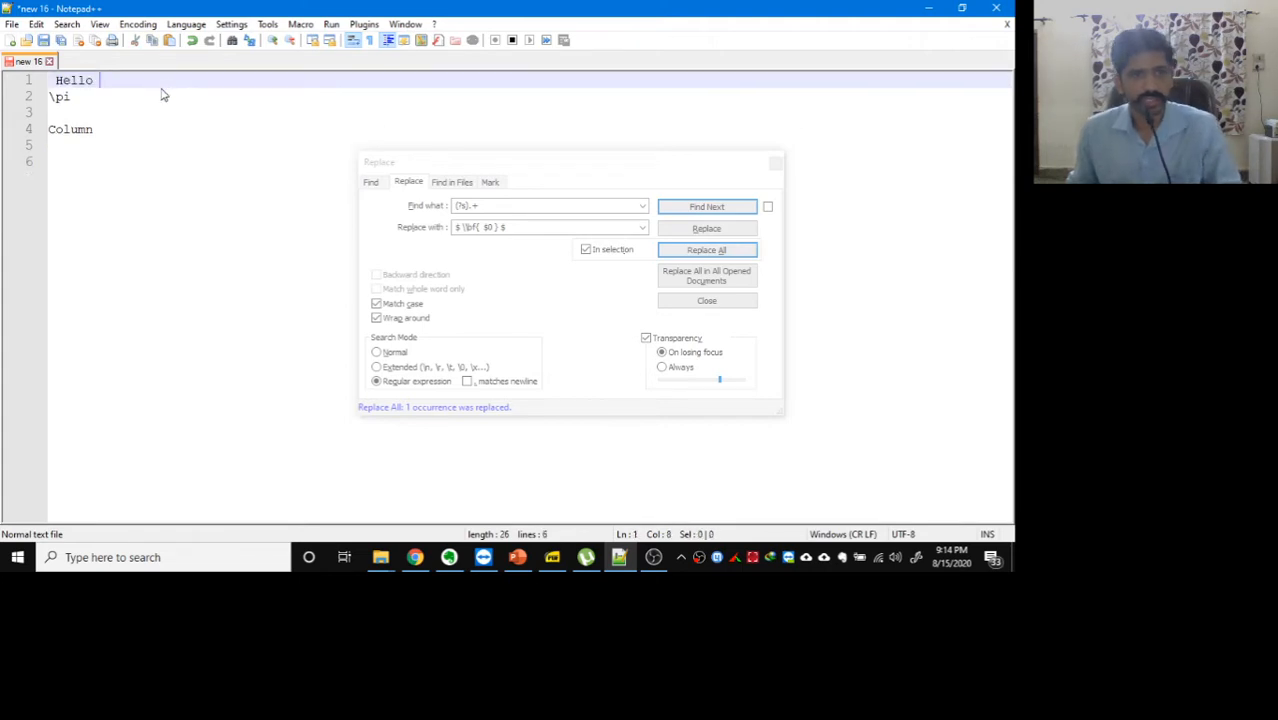
key(Return)
key(Return)
click(60, 85)
key(BackSpace)
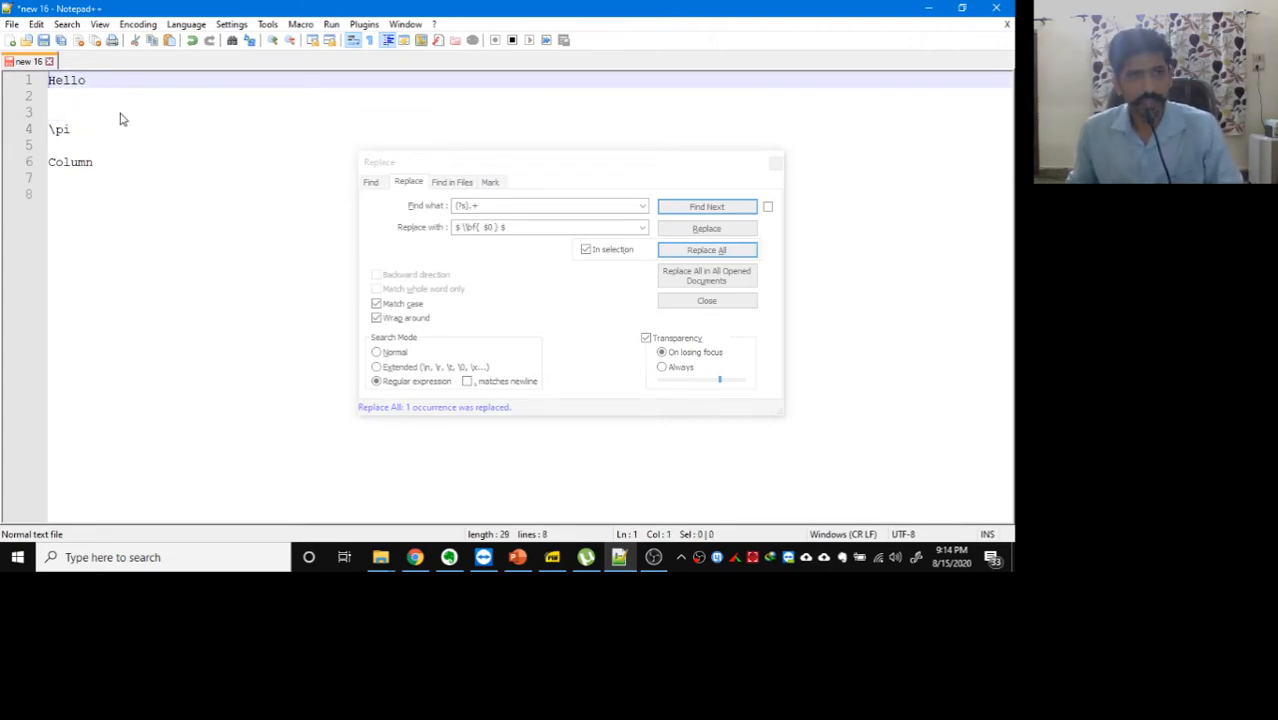
triple_click(113, 88)
click(114, 89)
drag(86, 86, 49, 84)
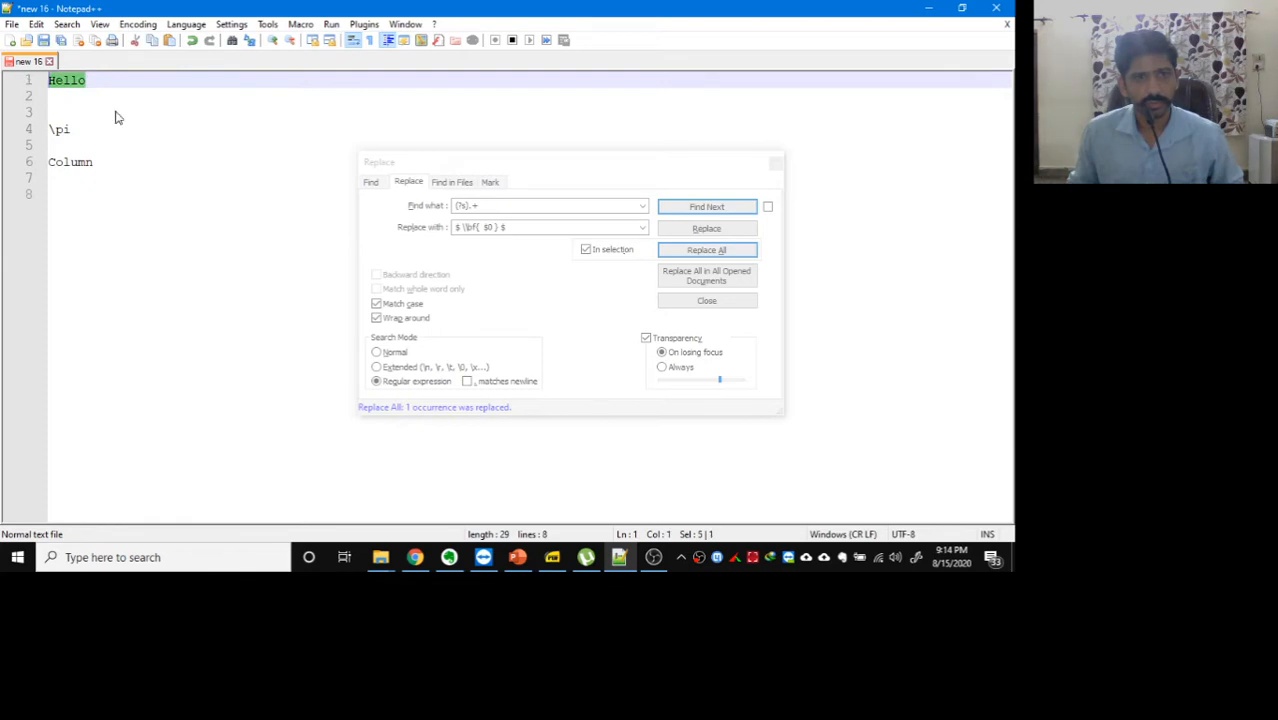
Apply the bold-math replacement to Hello, then undo it with Ctrl+Z
click(460, 163)
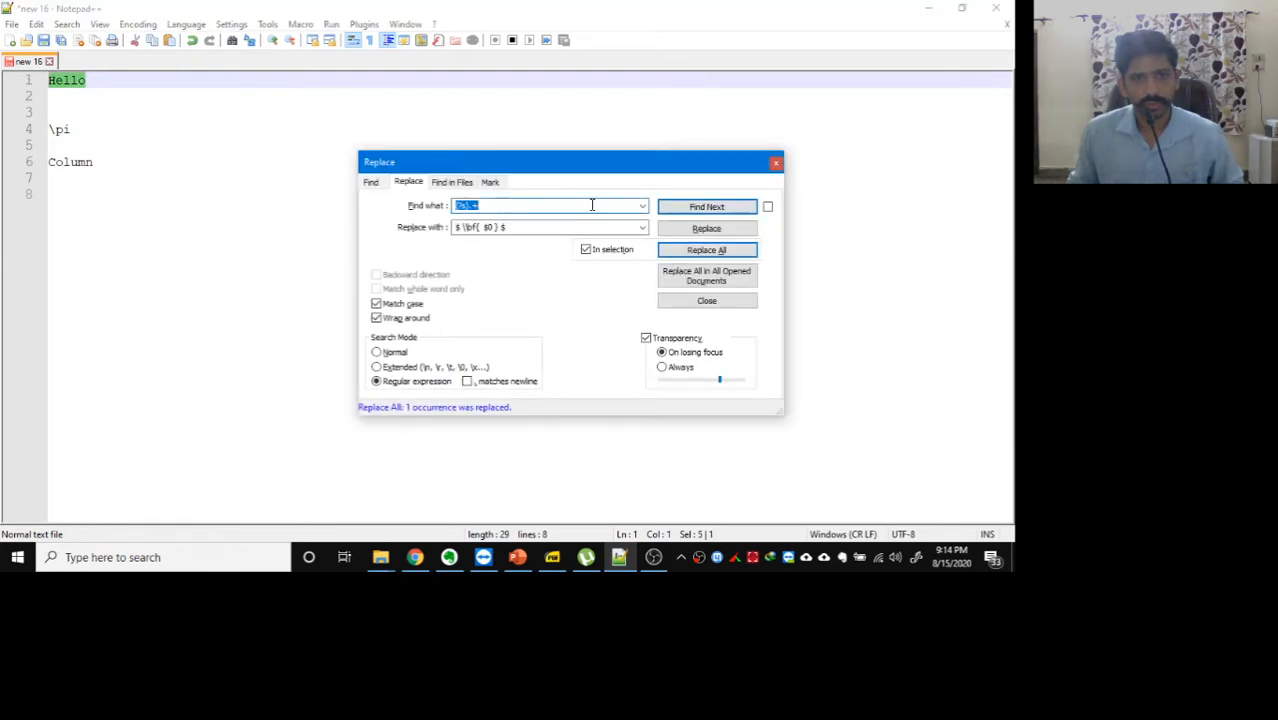
click(707, 250)
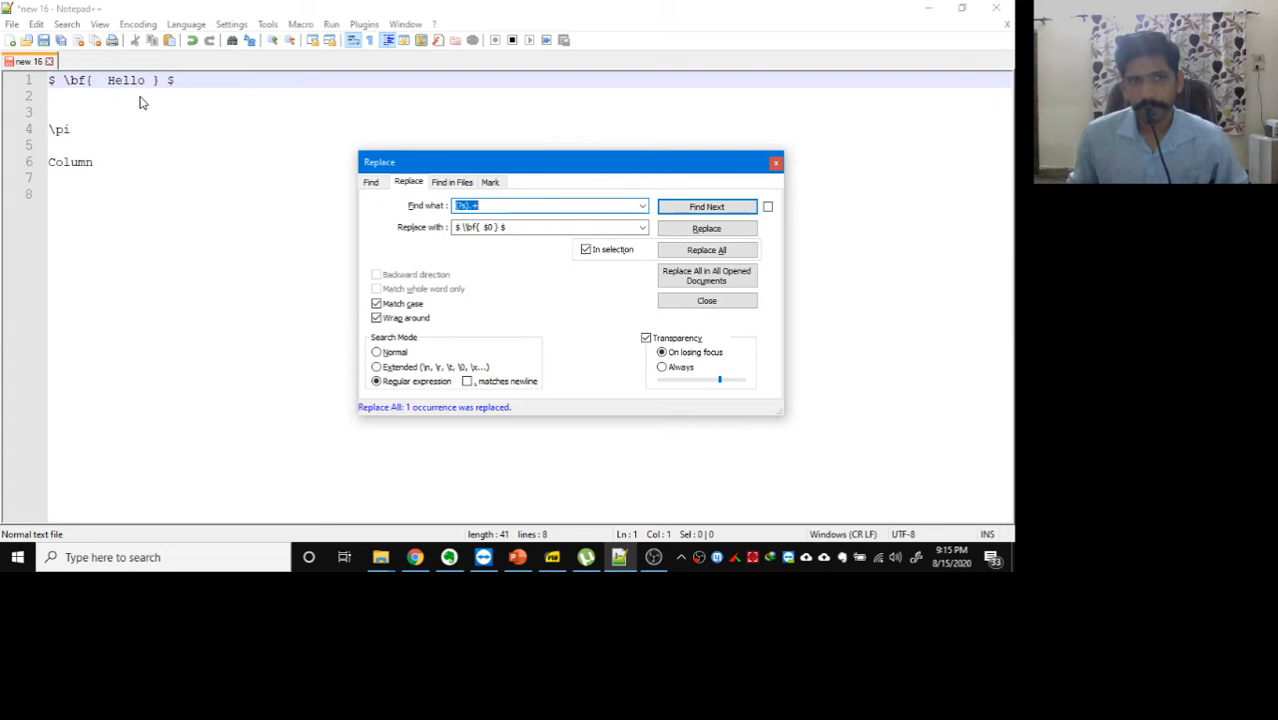
click(193, 117)
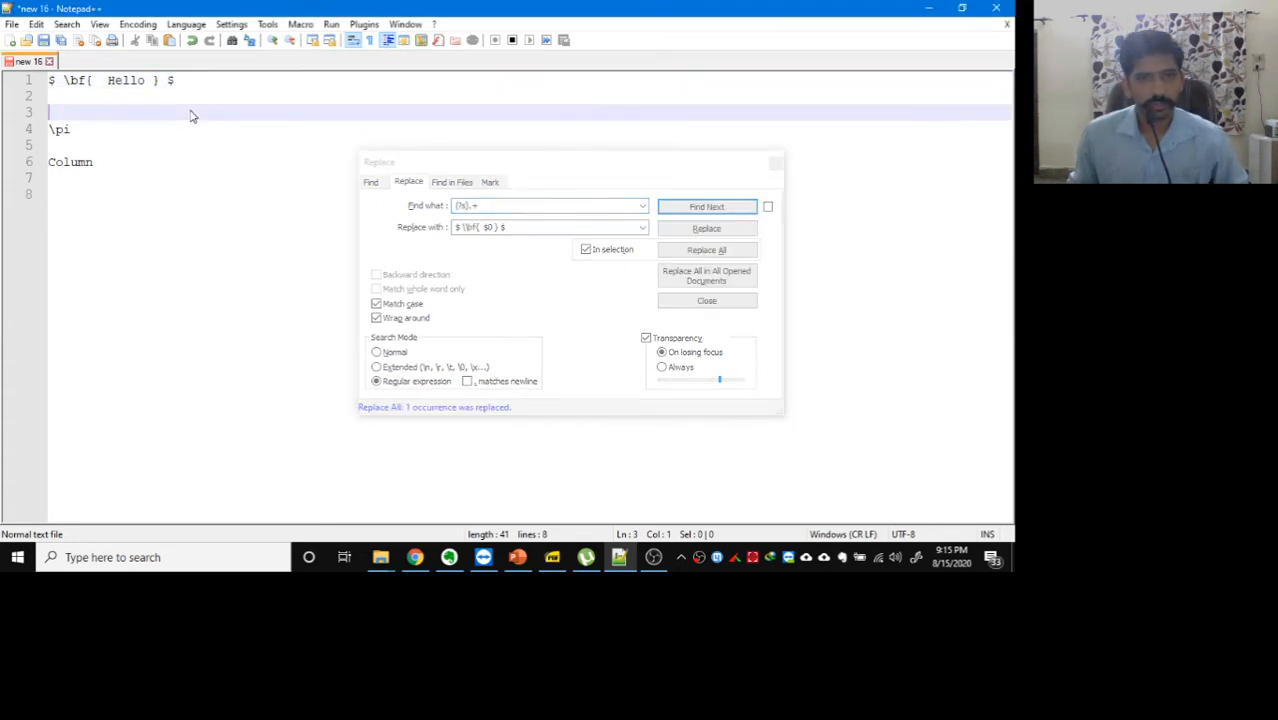
key(ctrl+z)
Reselect Hello and tick In selection in the Replace dialog
click(508, 183)
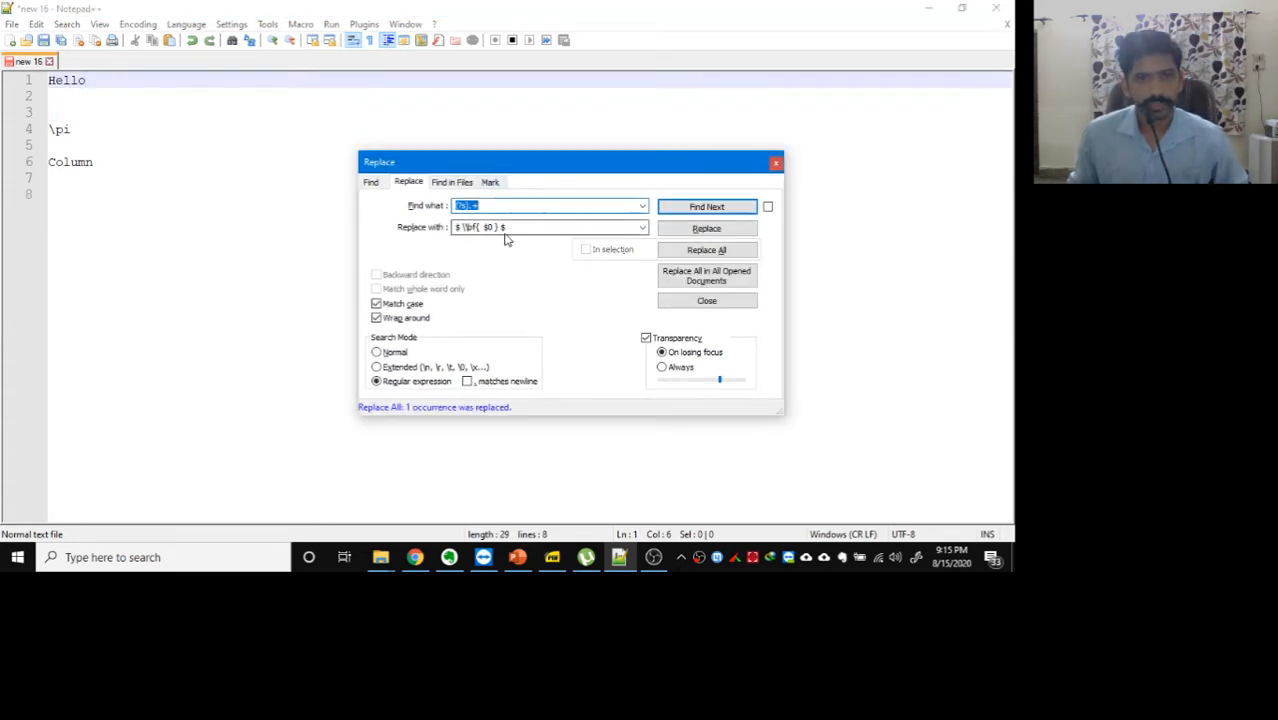
click(111, 97)
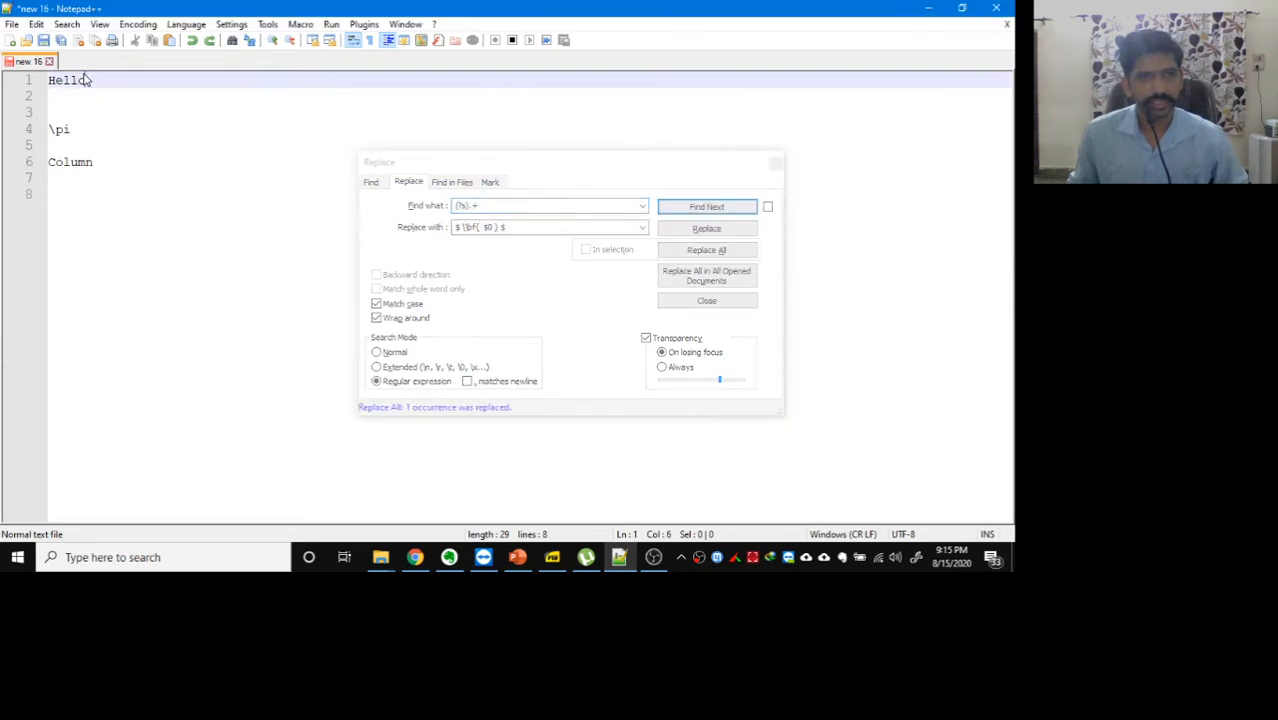
double_click(82, 80)
click(608, 290)
click(587, 250)
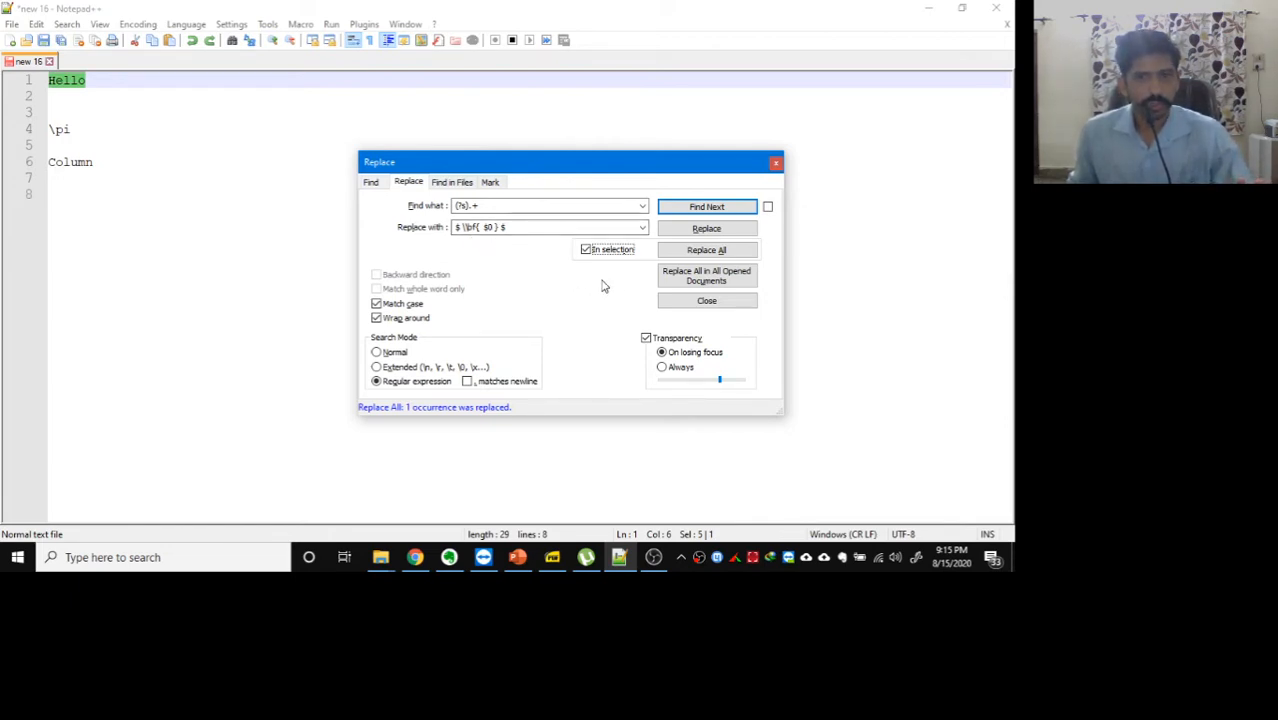
Stop the running macro recording and start a fresh one
click(300, 25)
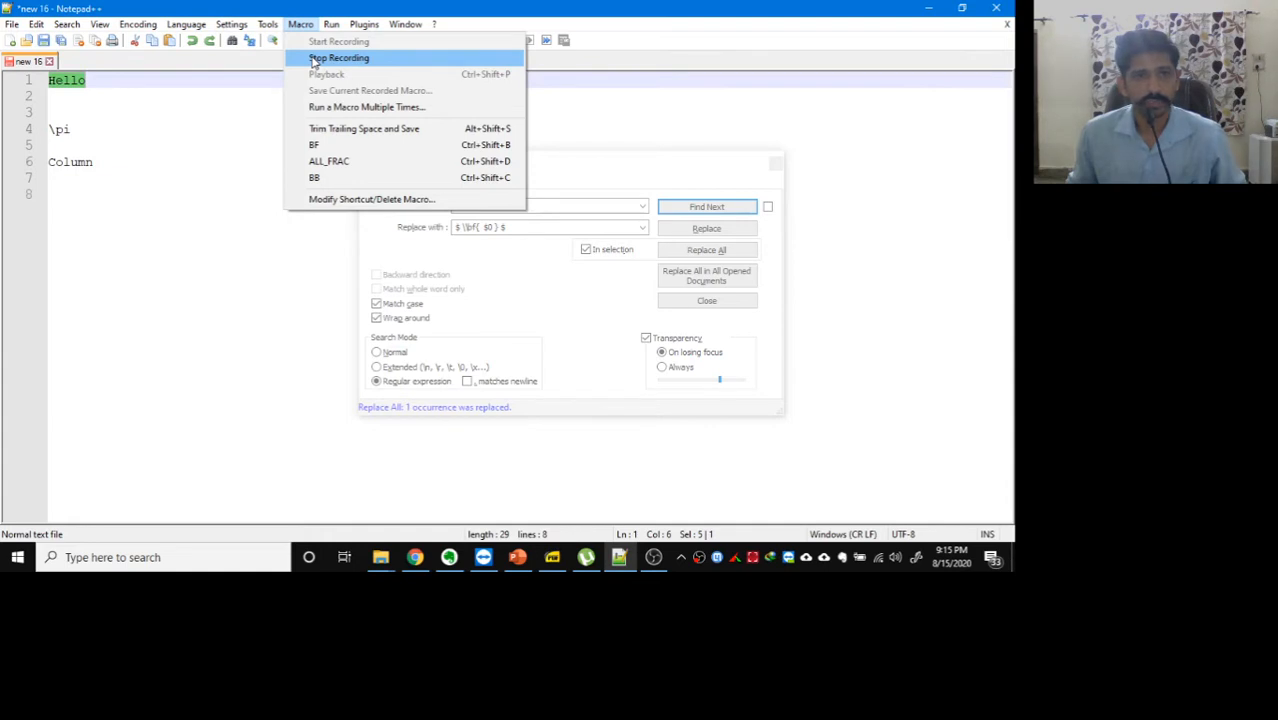
click(314, 58)
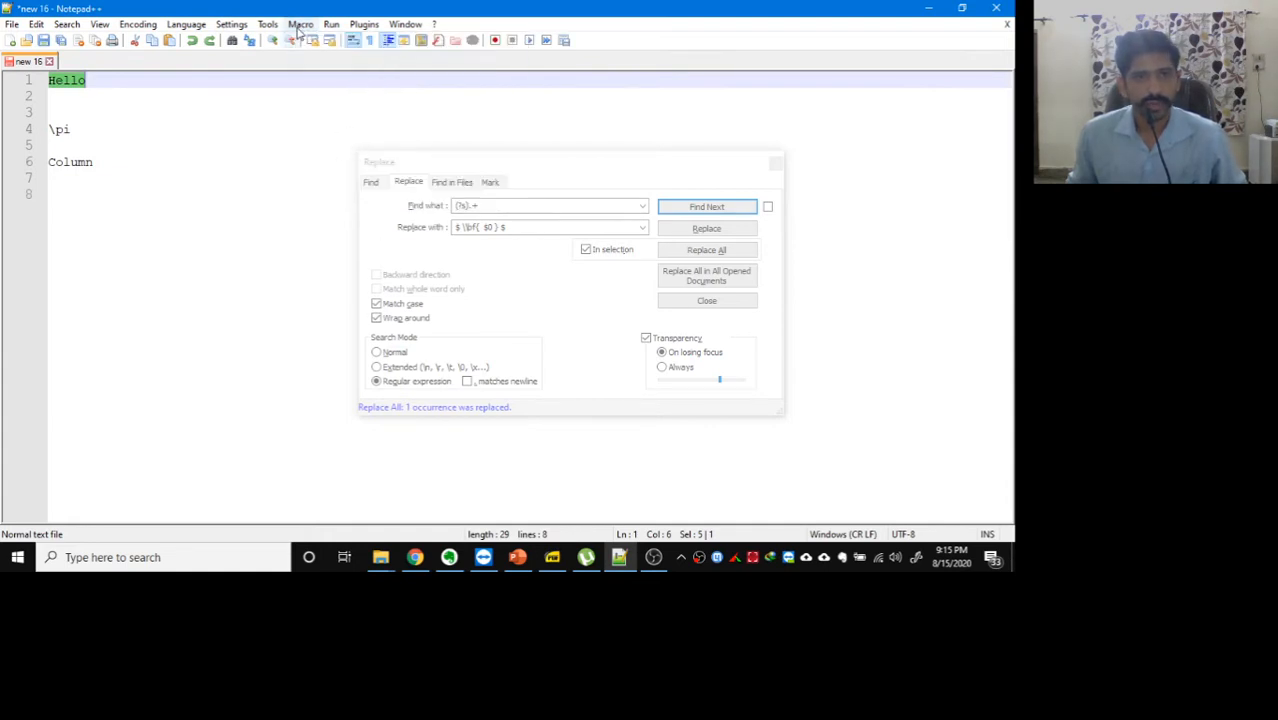
click(300, 25)
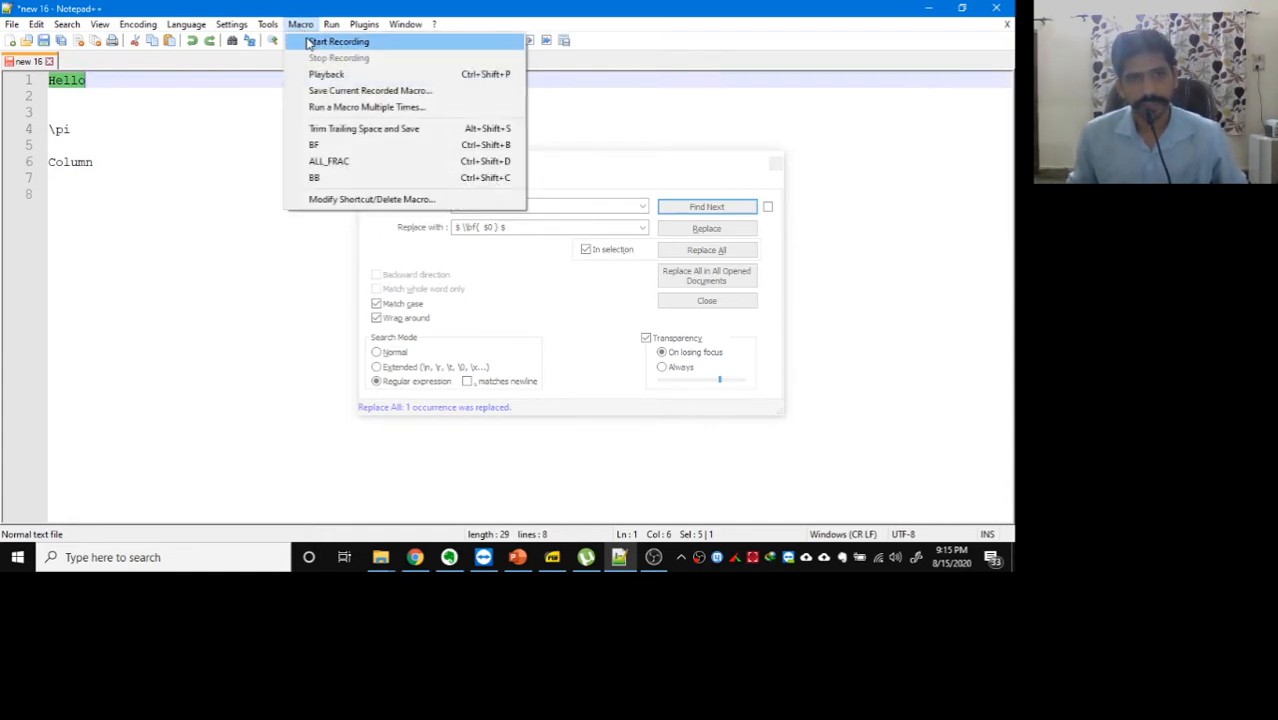
click(338, 42)
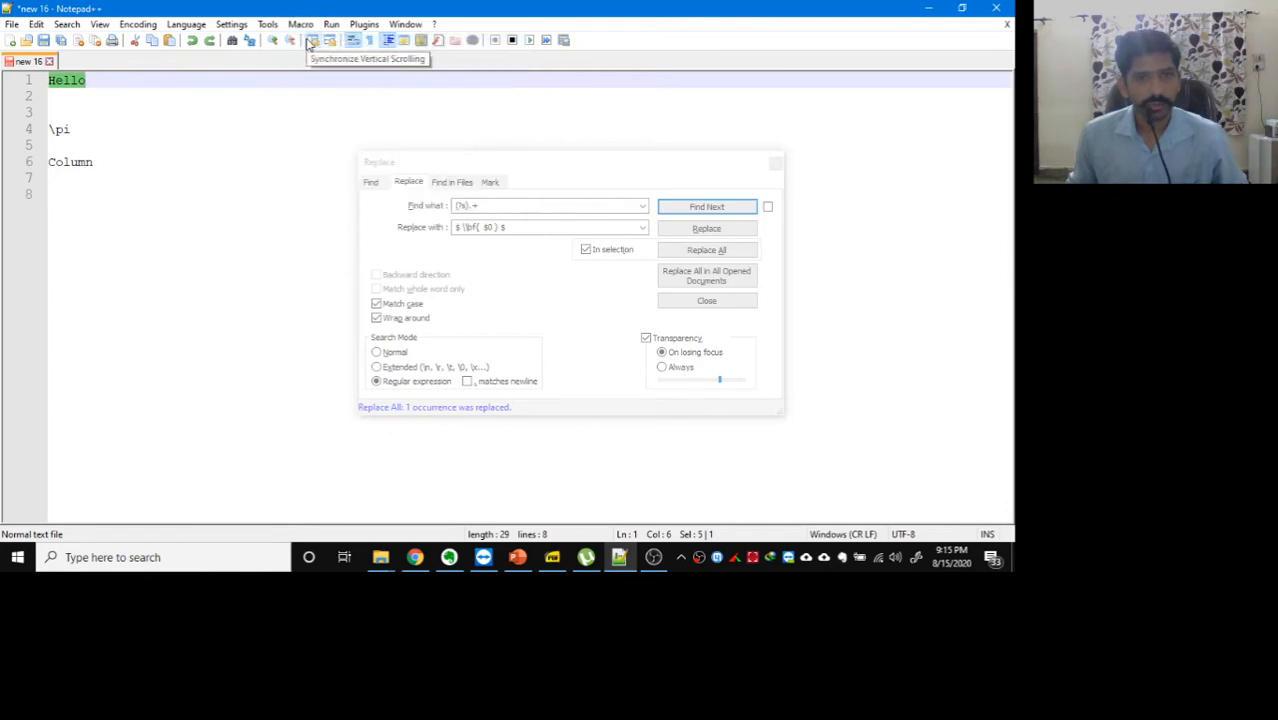
Replace All to turn Hello into $ \bf{ Hello } $, stop recording, and close Replace
click(540, 287)
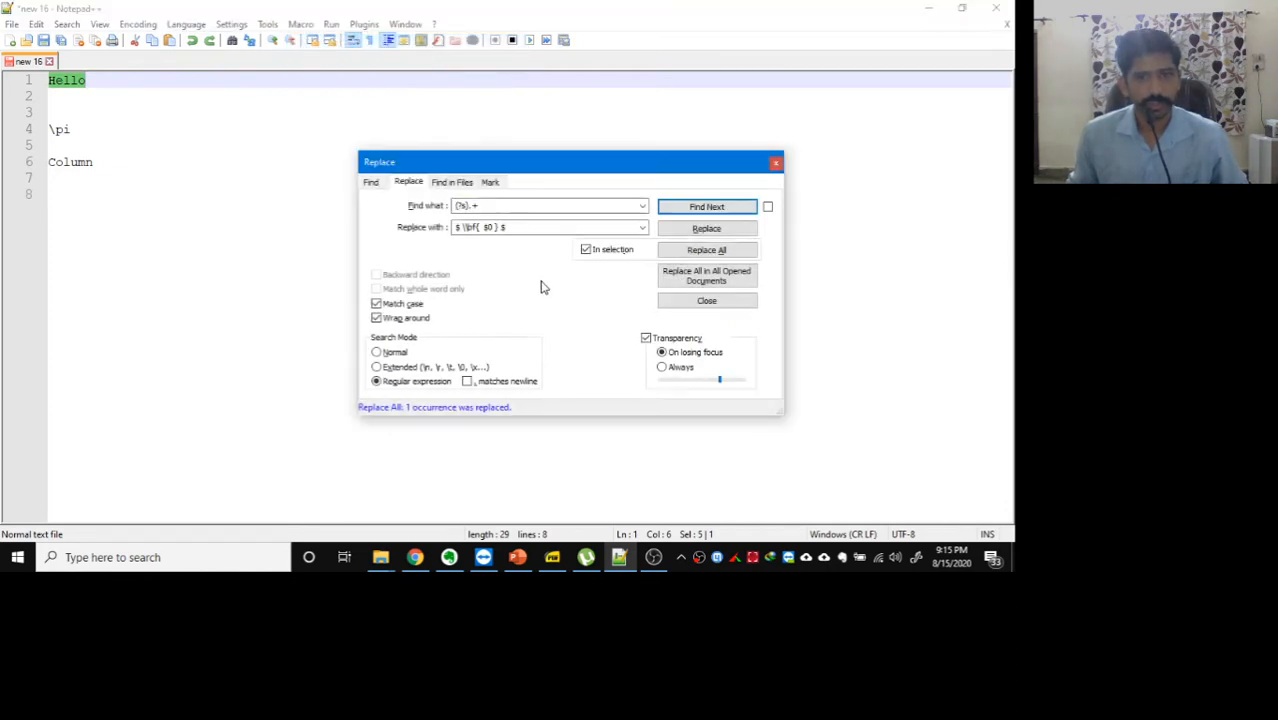
click(525, 230)
key(Tab)
click(519, 230)
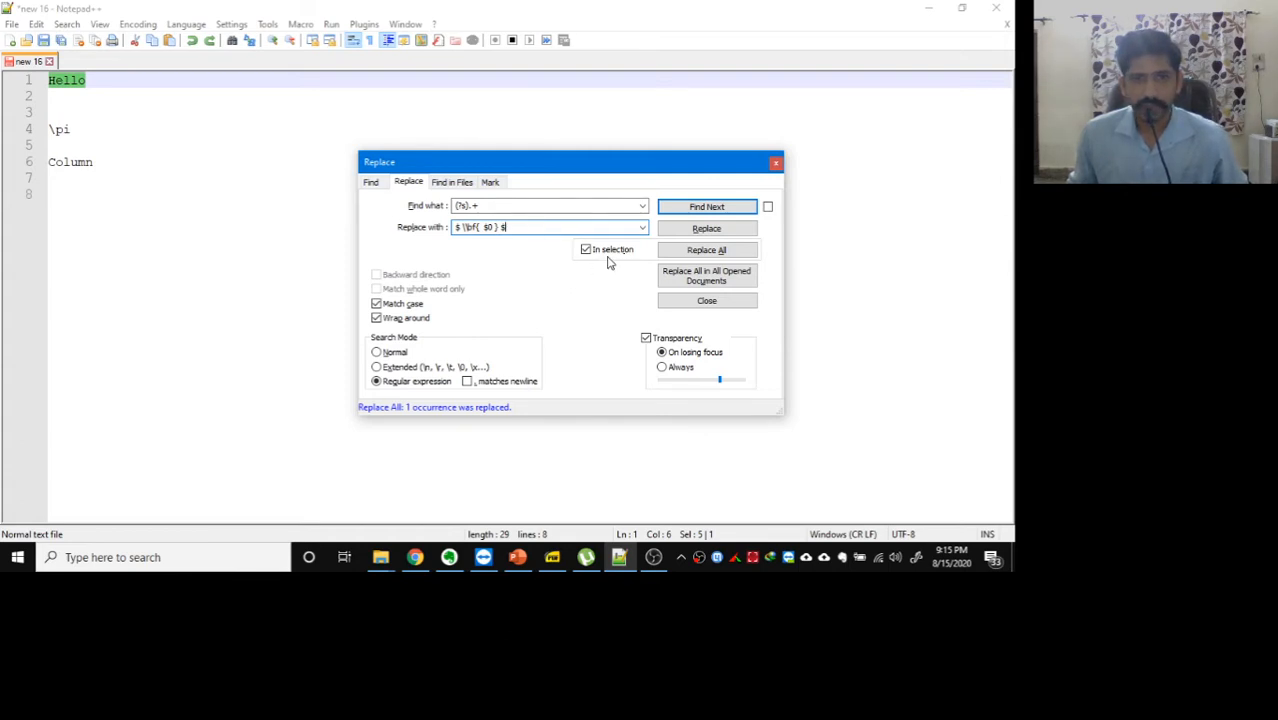
click(710, 252)
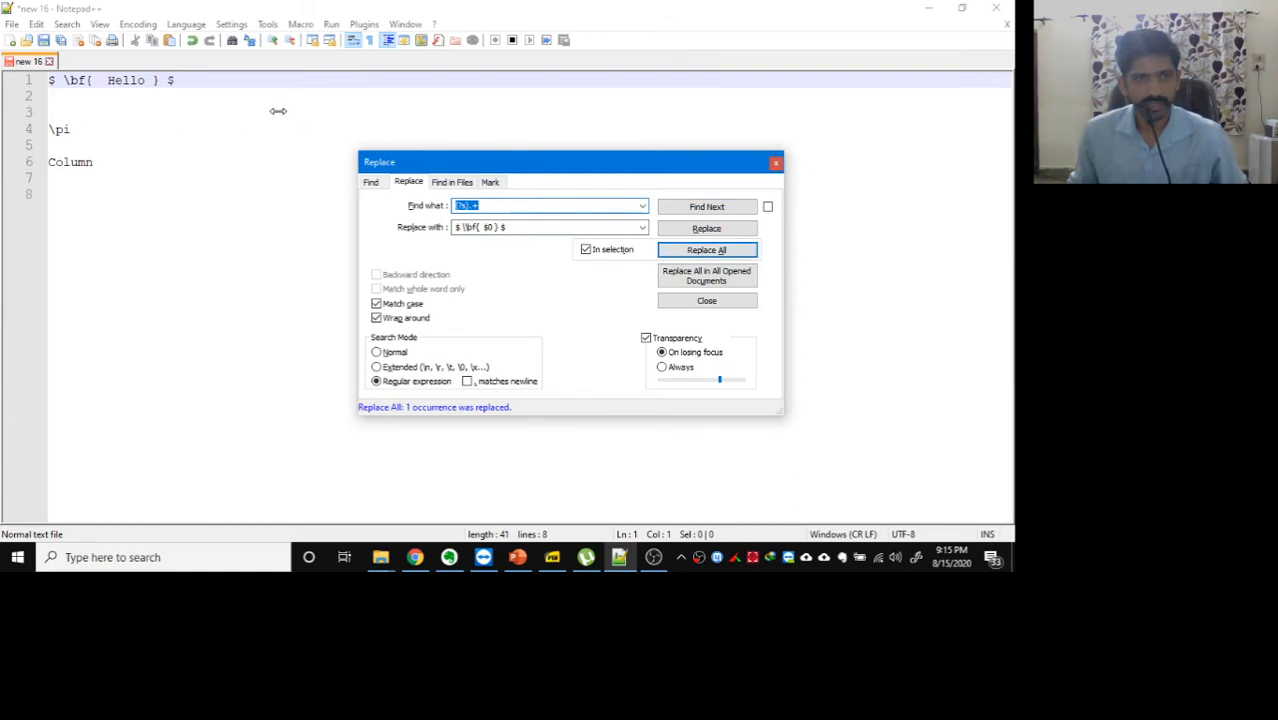
click(300, 24)
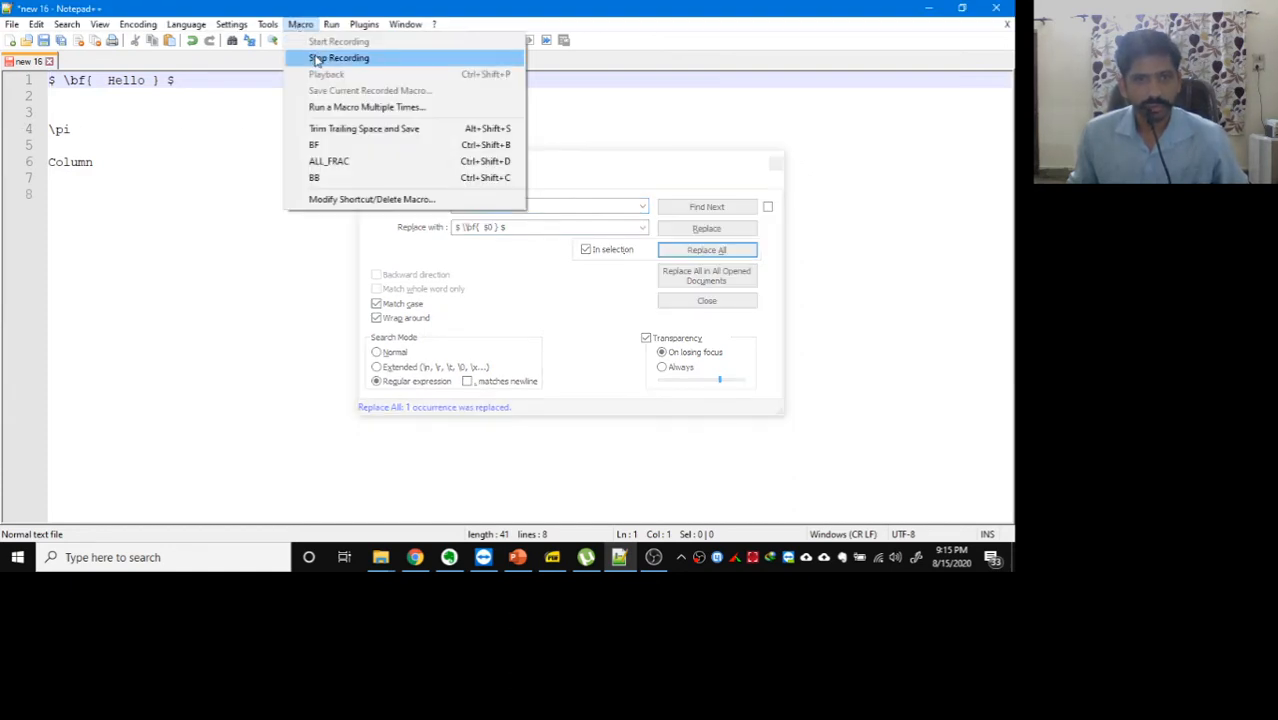
click(330, 58)
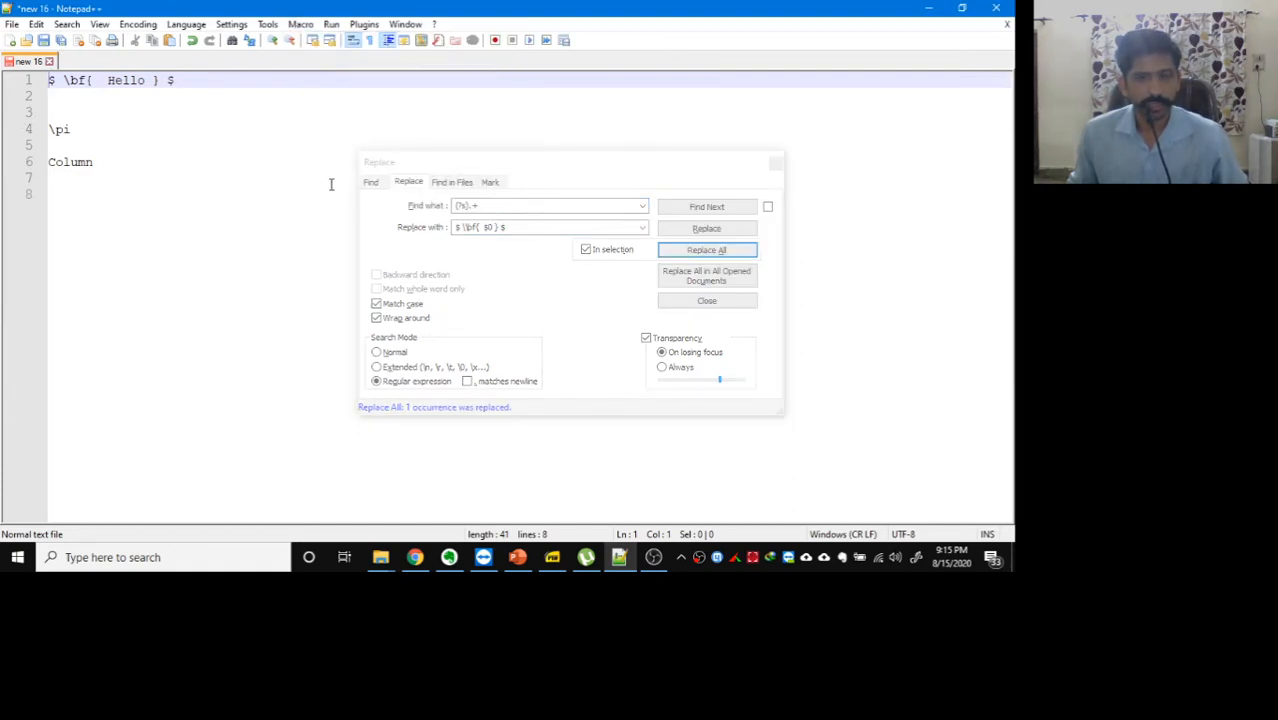
click(776, 164)
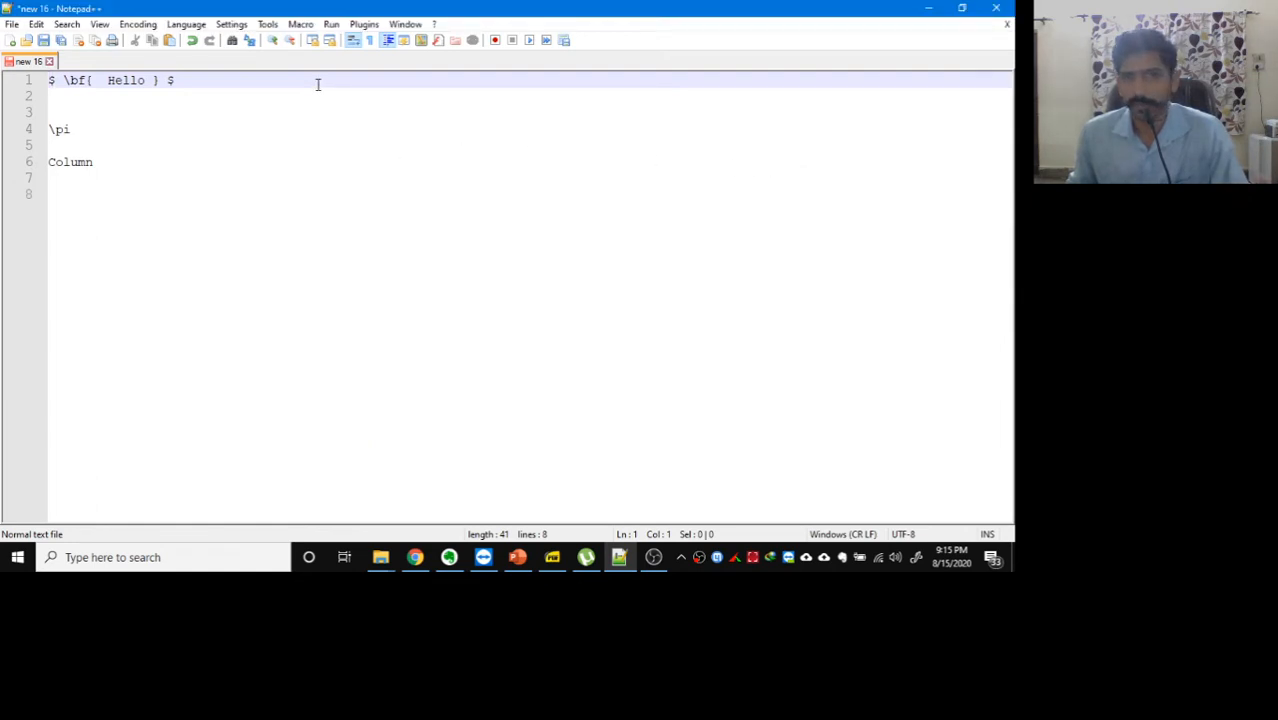
Save the recorded macro as BFONT with the Ctrl+Shift+9 shortcut
click(302, 25)
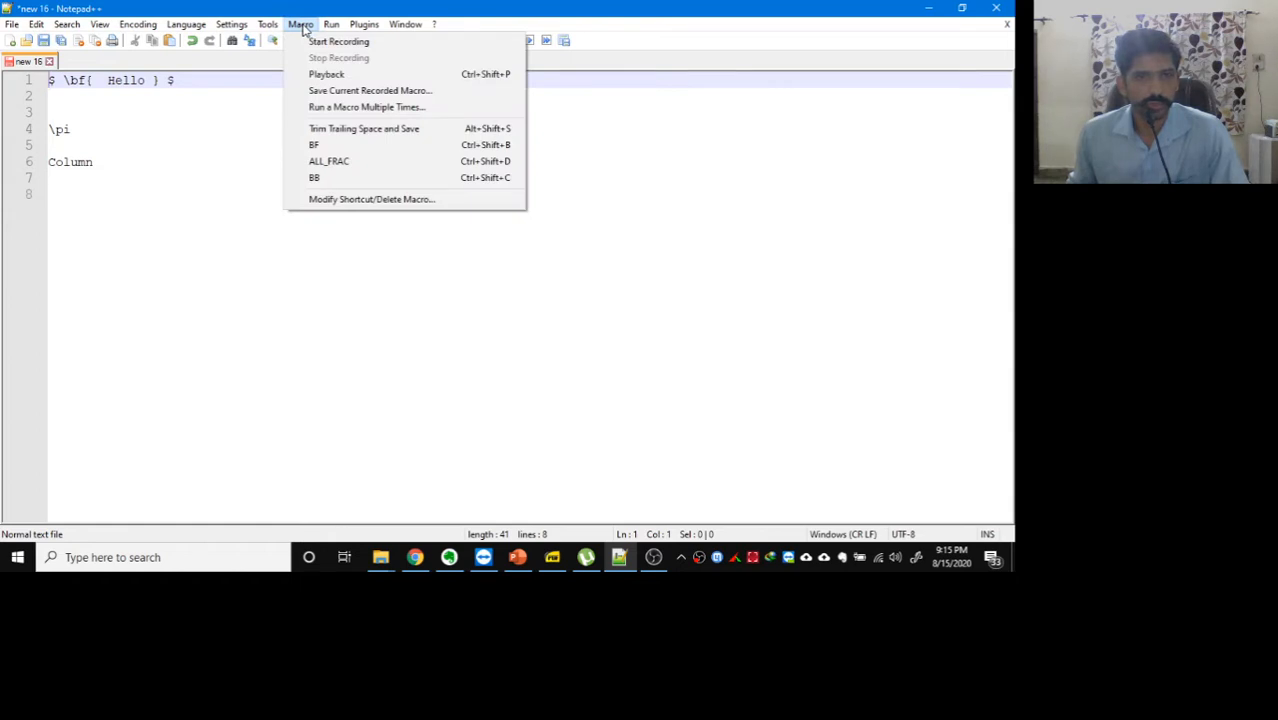
click(331, 92)
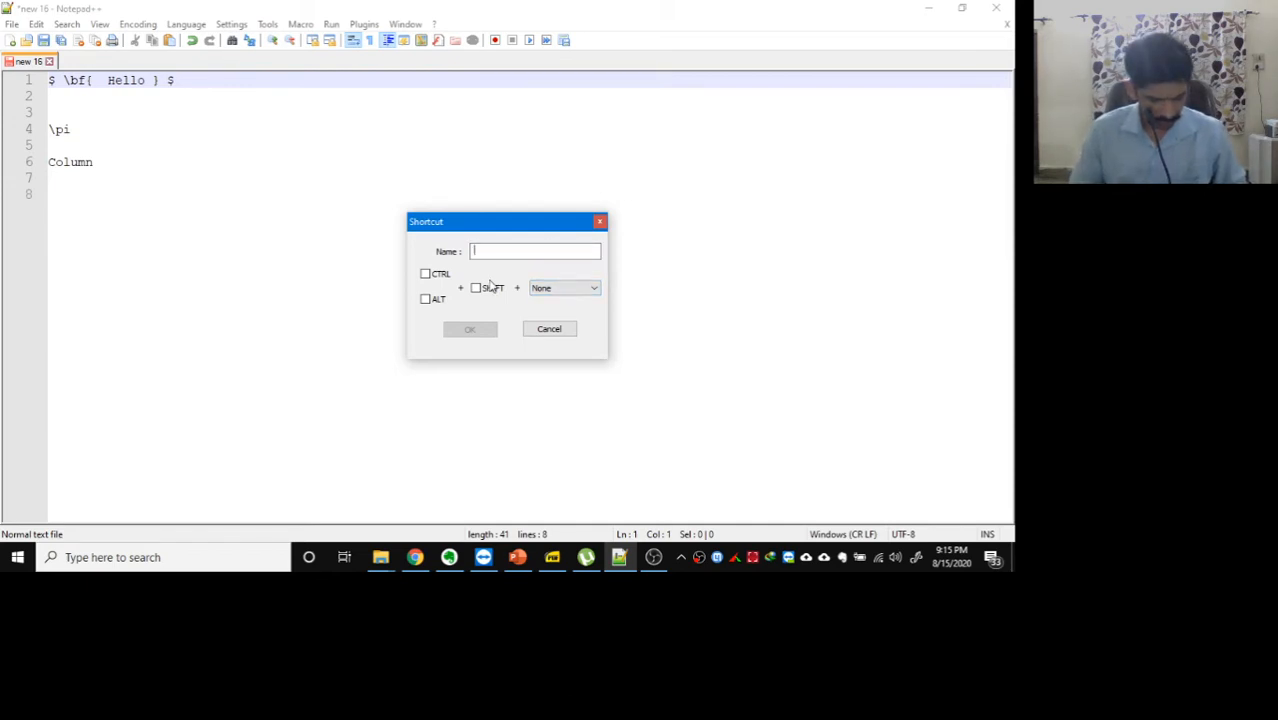
text(BFONT)
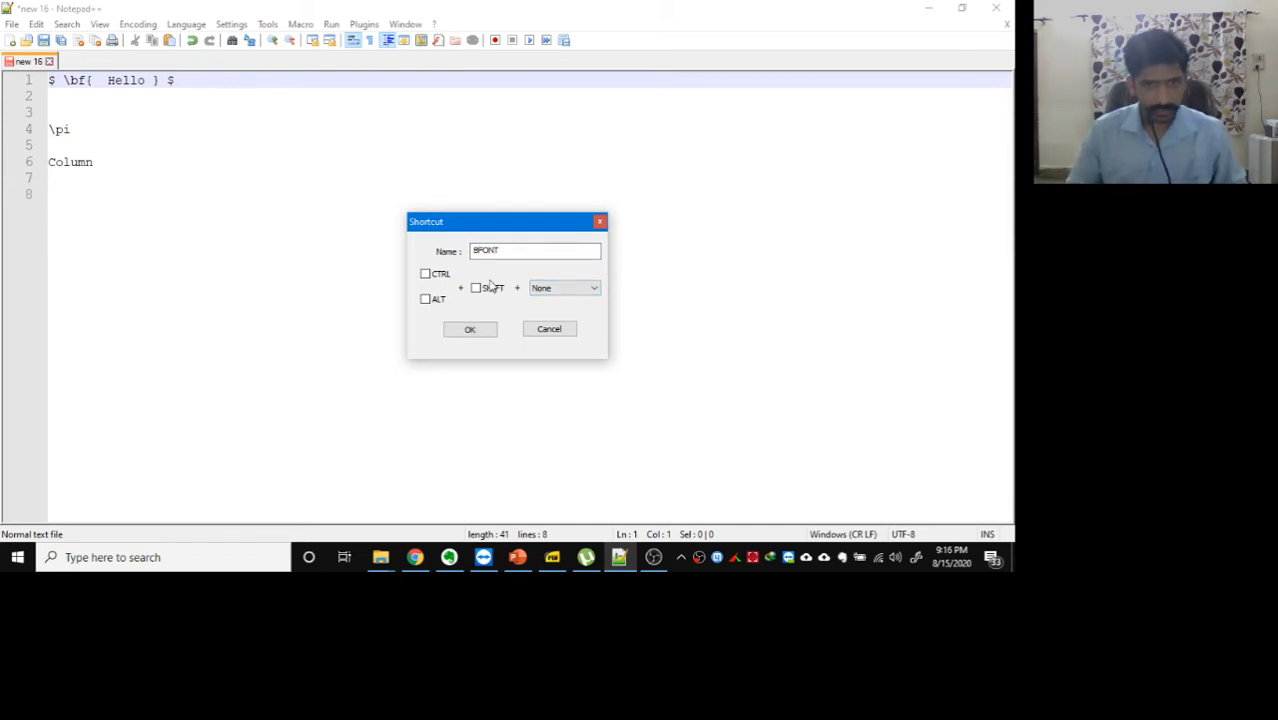
click(426, 275)
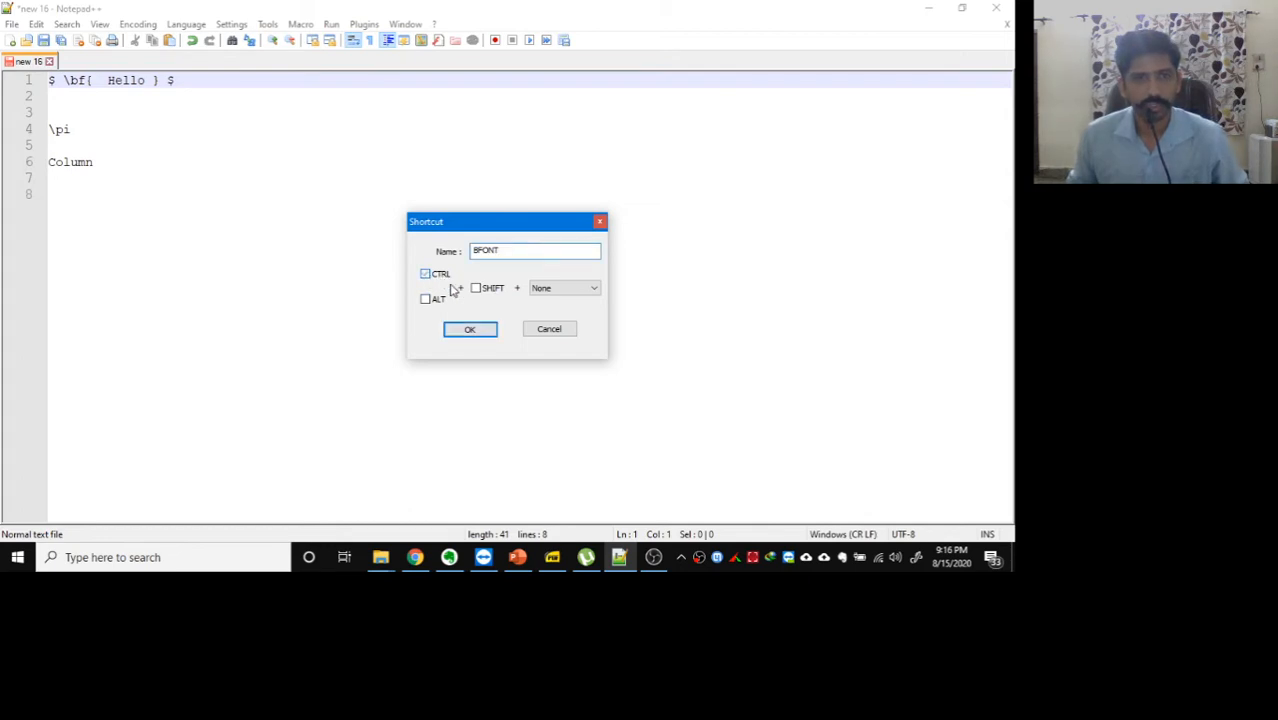
click(542, 289)
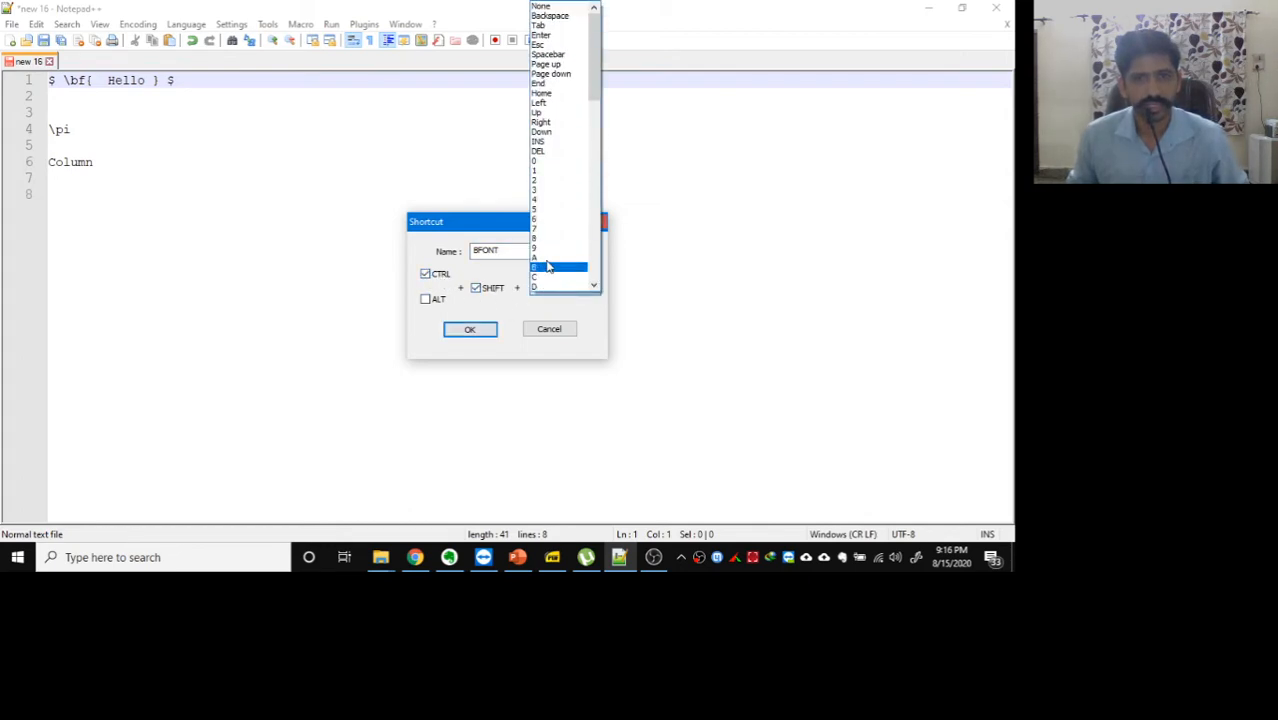
click(545, 247)
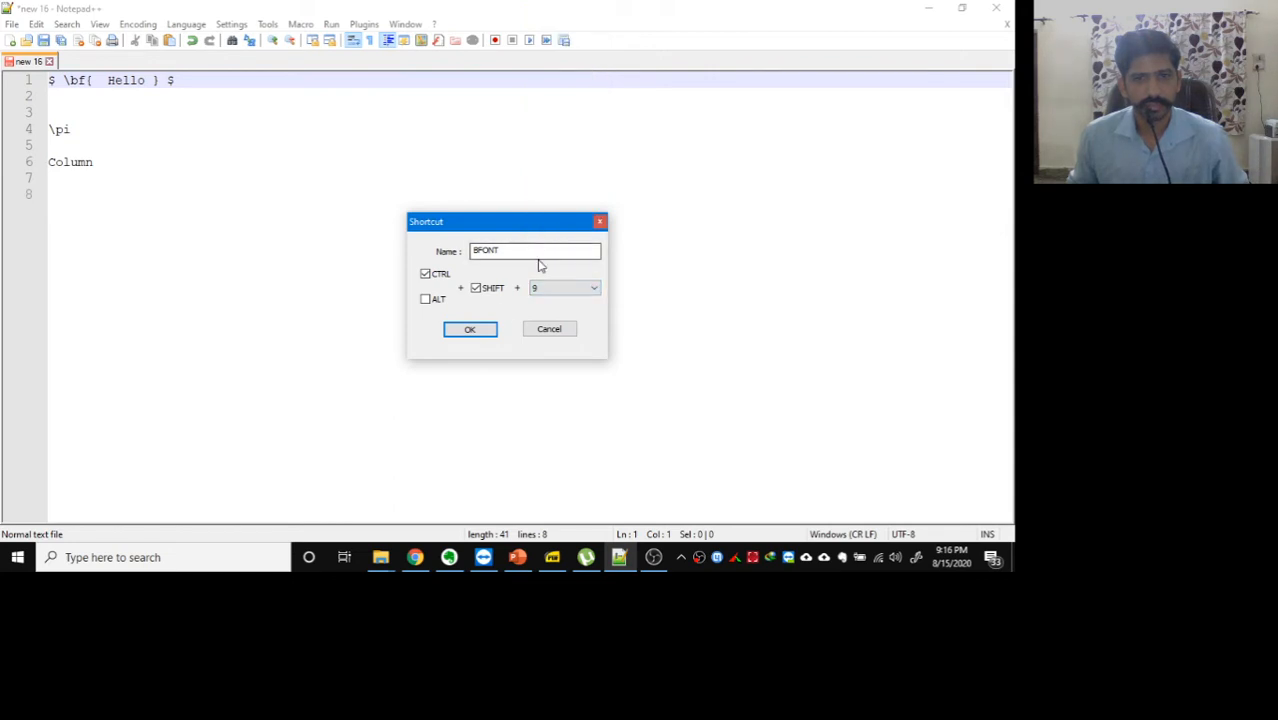
click(486, 332)
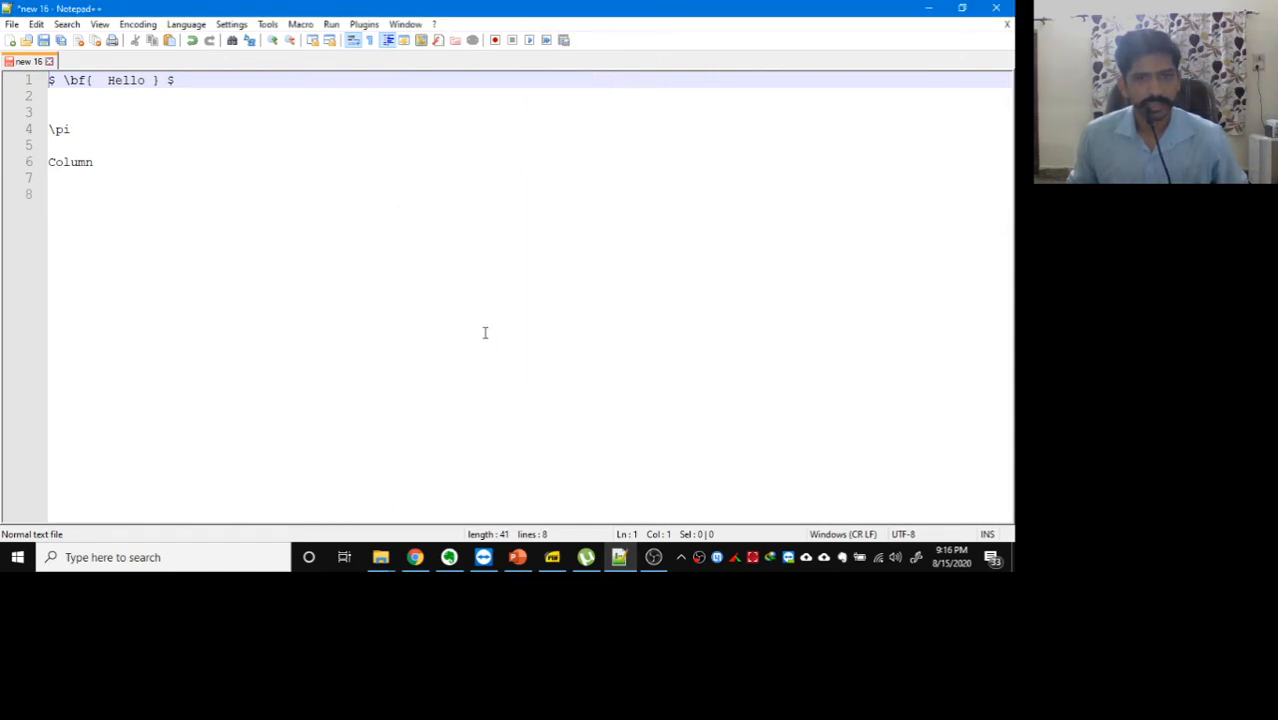
click(300, 24)
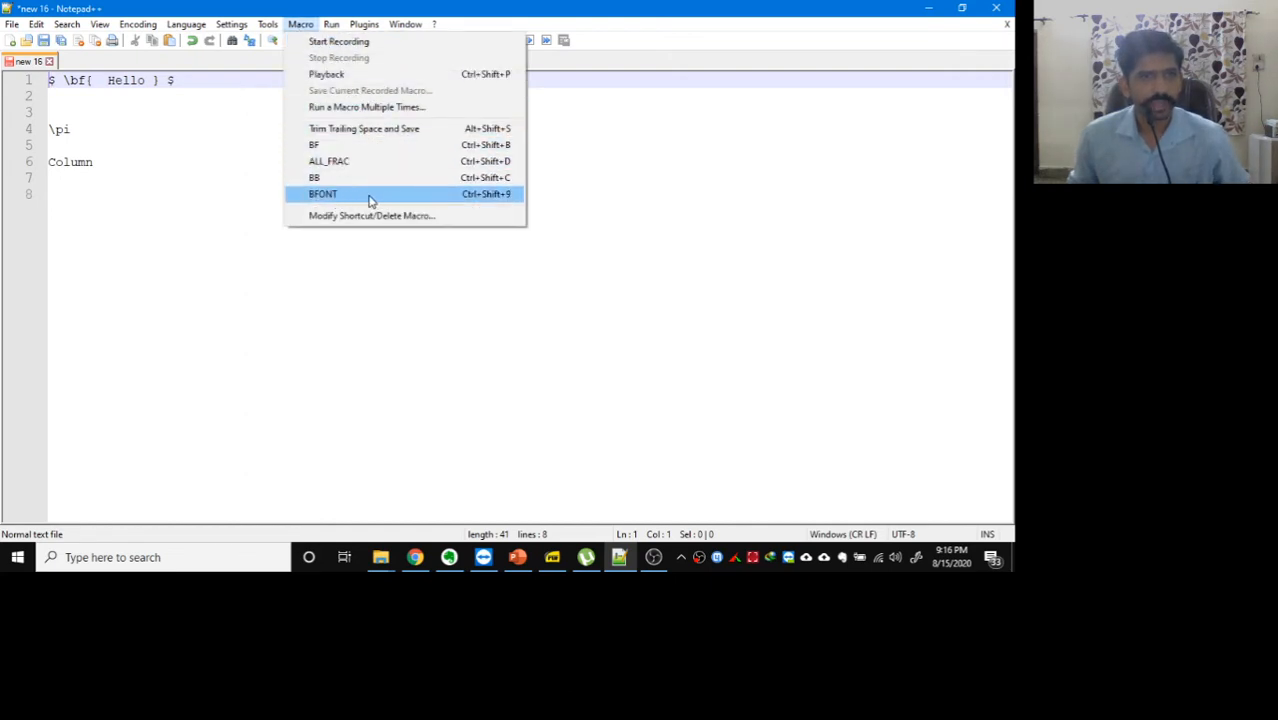
Add an Apple line followed by blank lines at the end of the document
click(102, 113)
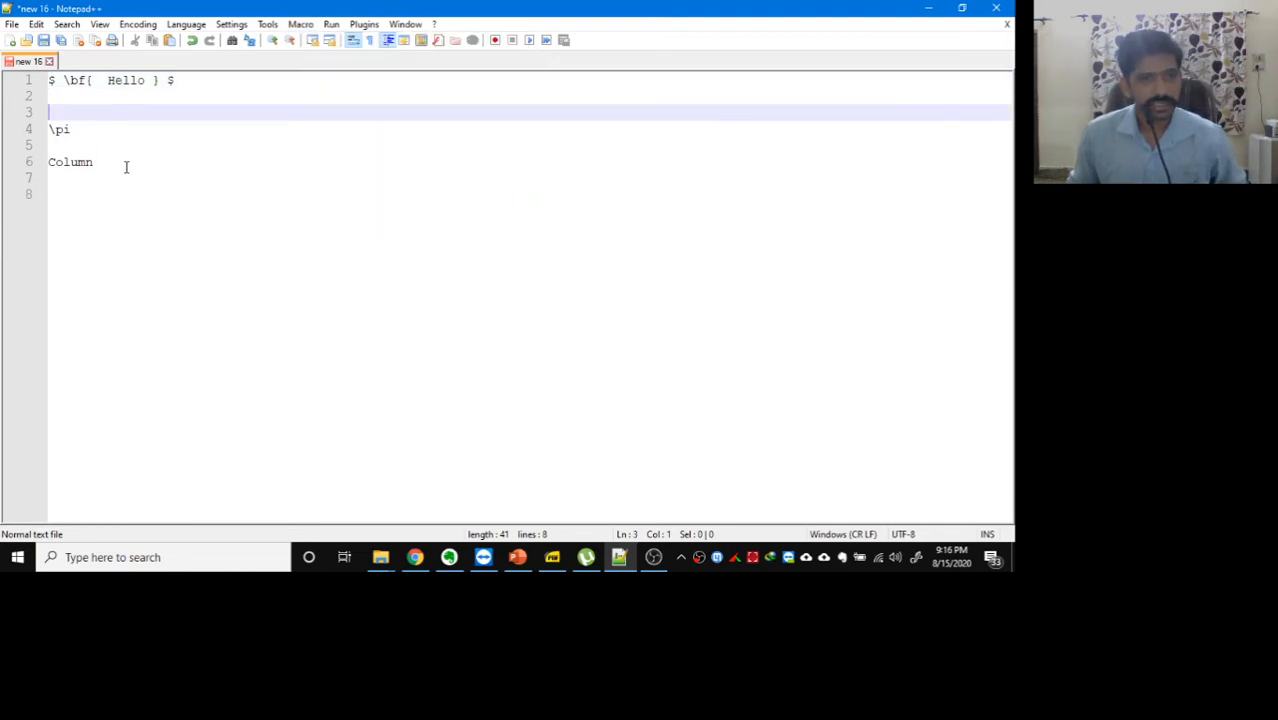
click(99, 193)
key(Return)
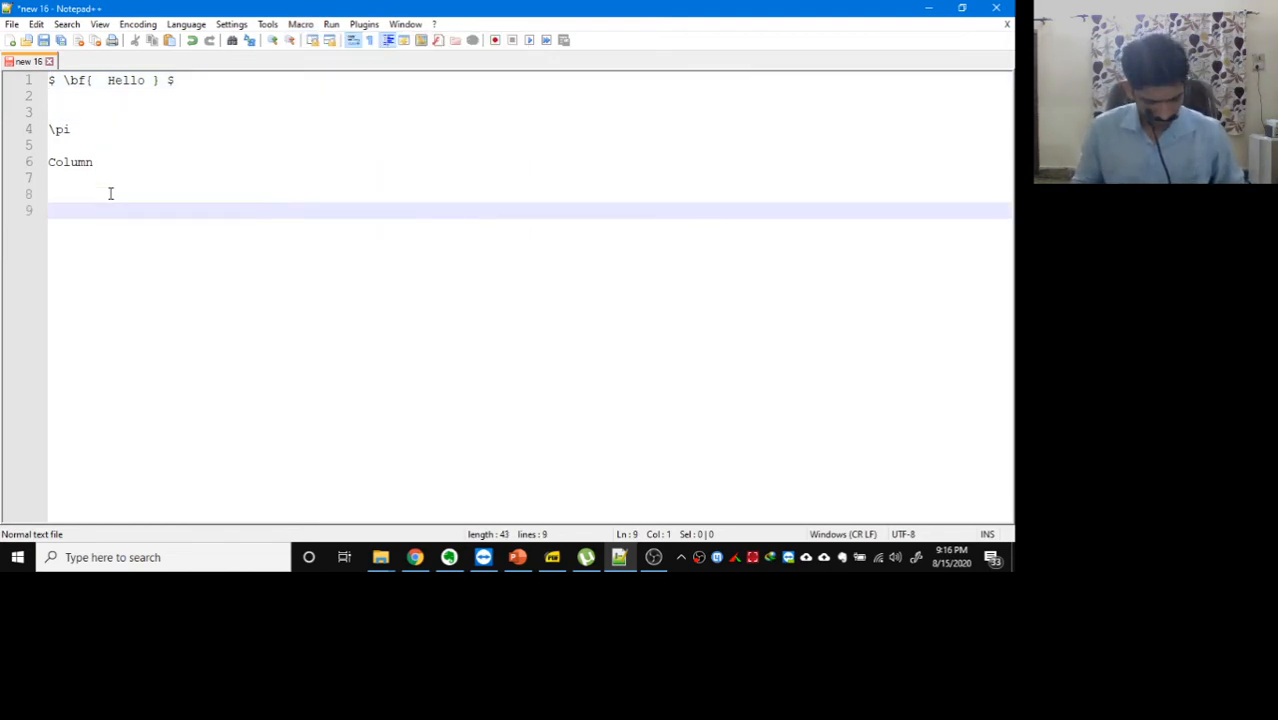
text(Appled)
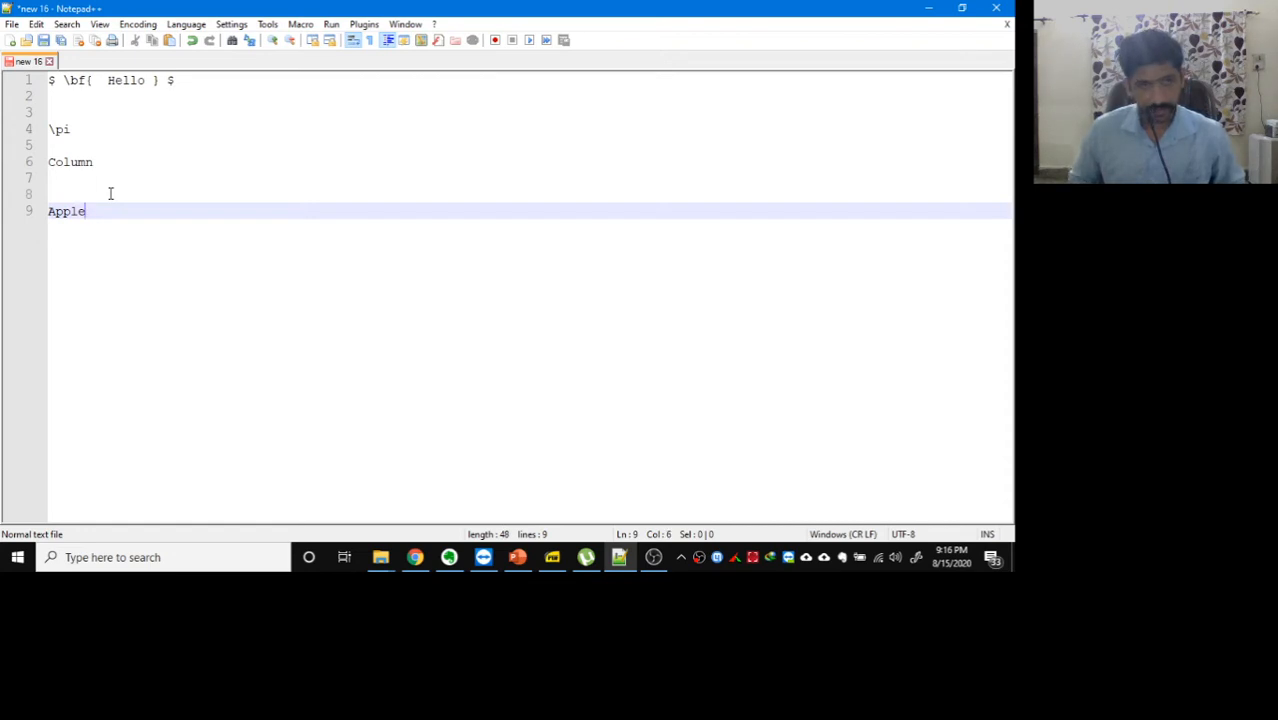
key(Return)
key(Return)
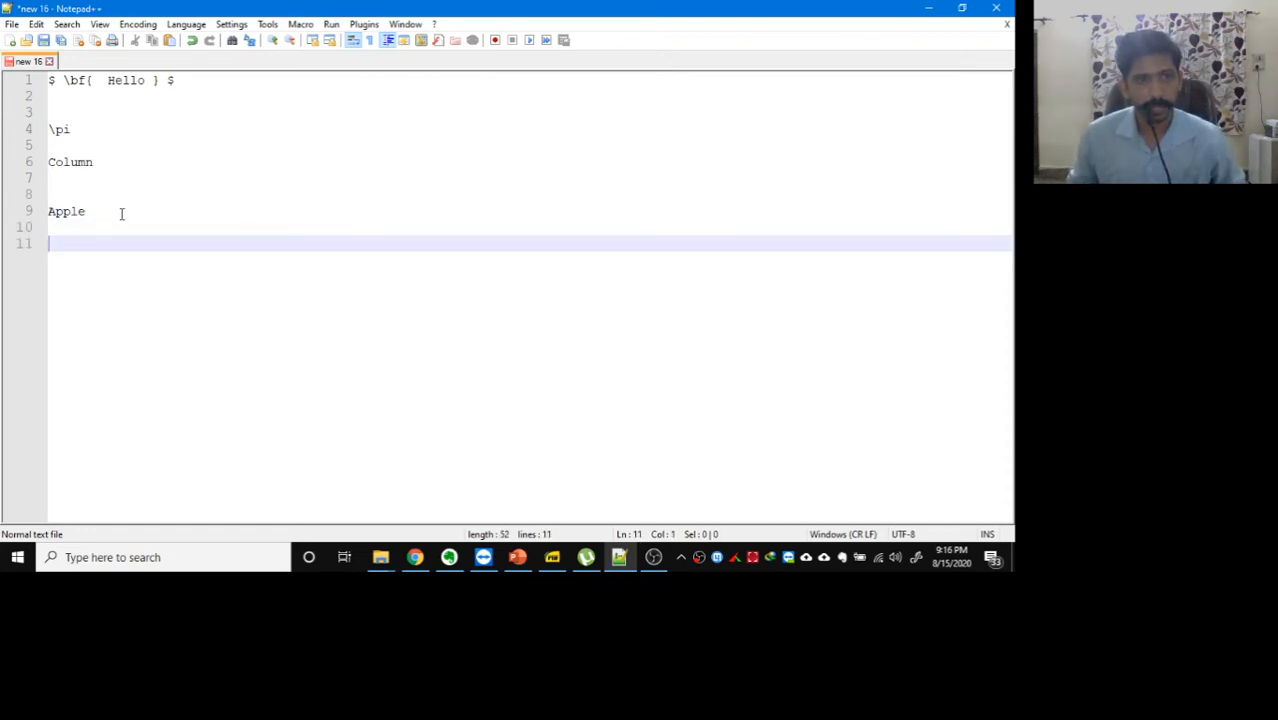
Wrap Apple and Column in $ \bf{ } $ with the BFONT shortcut, adding an empty line below Column
drag(118, 211, 48, 211)
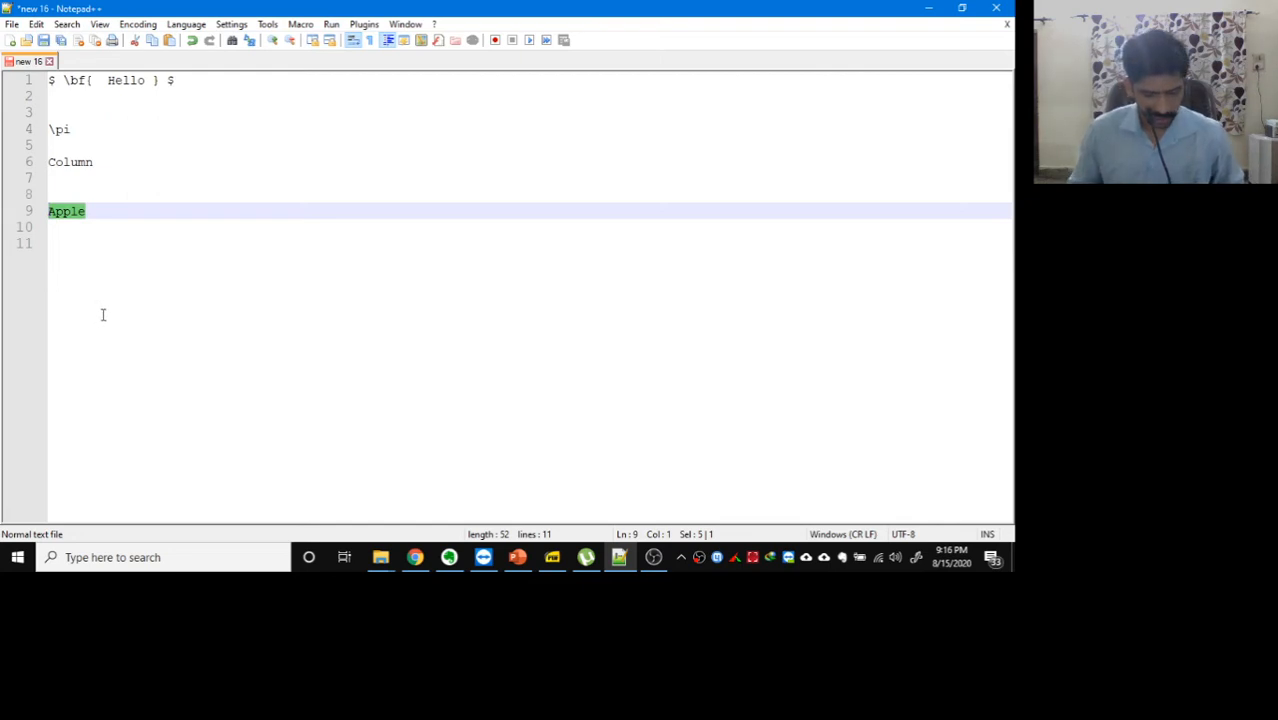
key(ctrl+b)
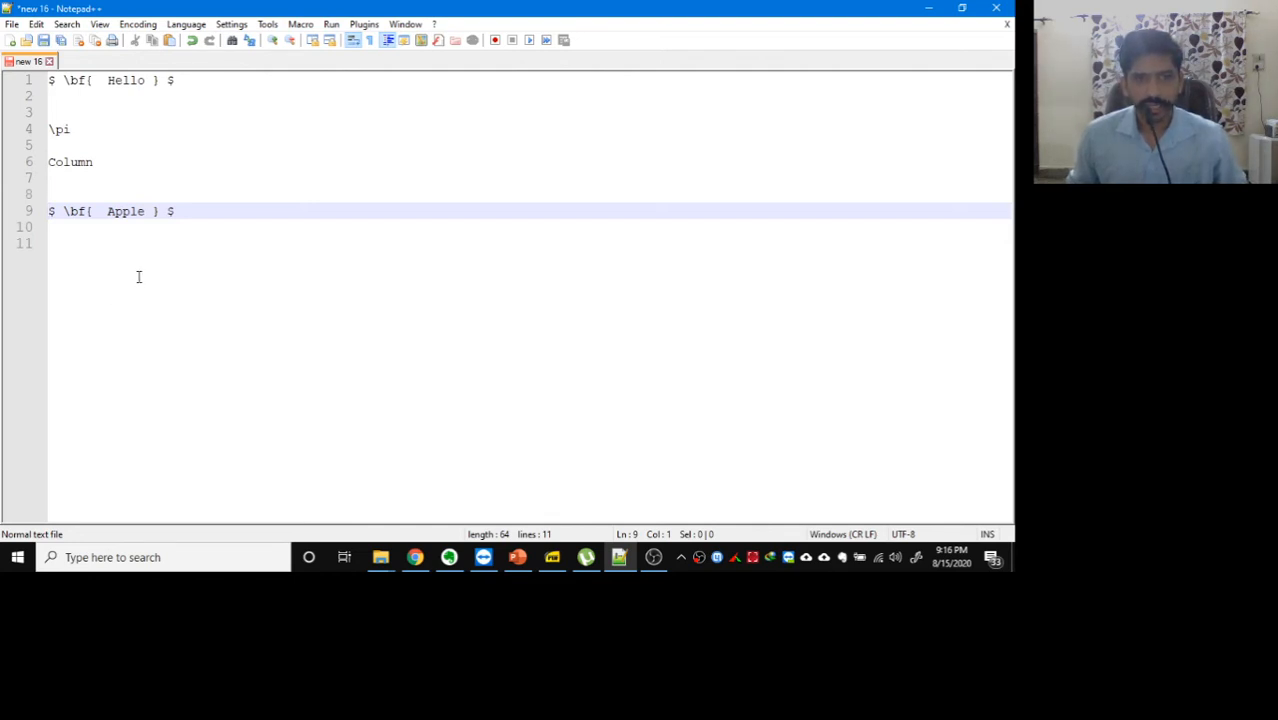
click(209, 215)
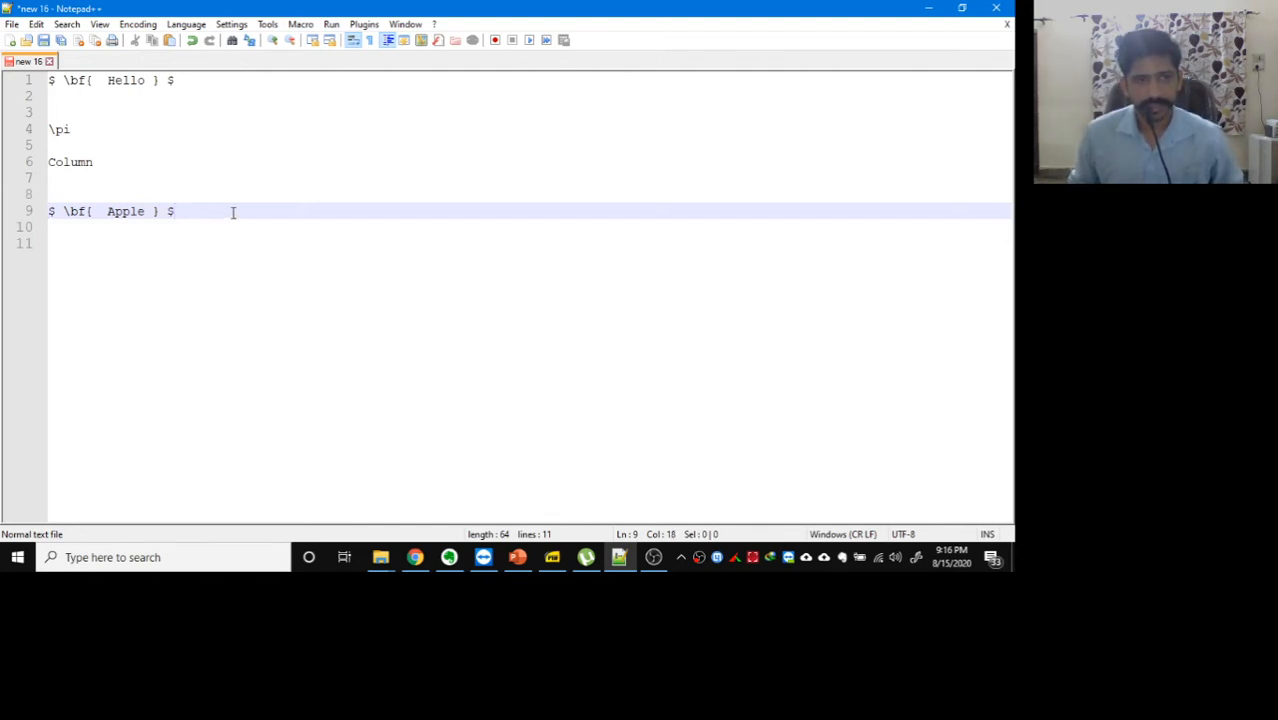
key(Return)
double_click(84, 161)
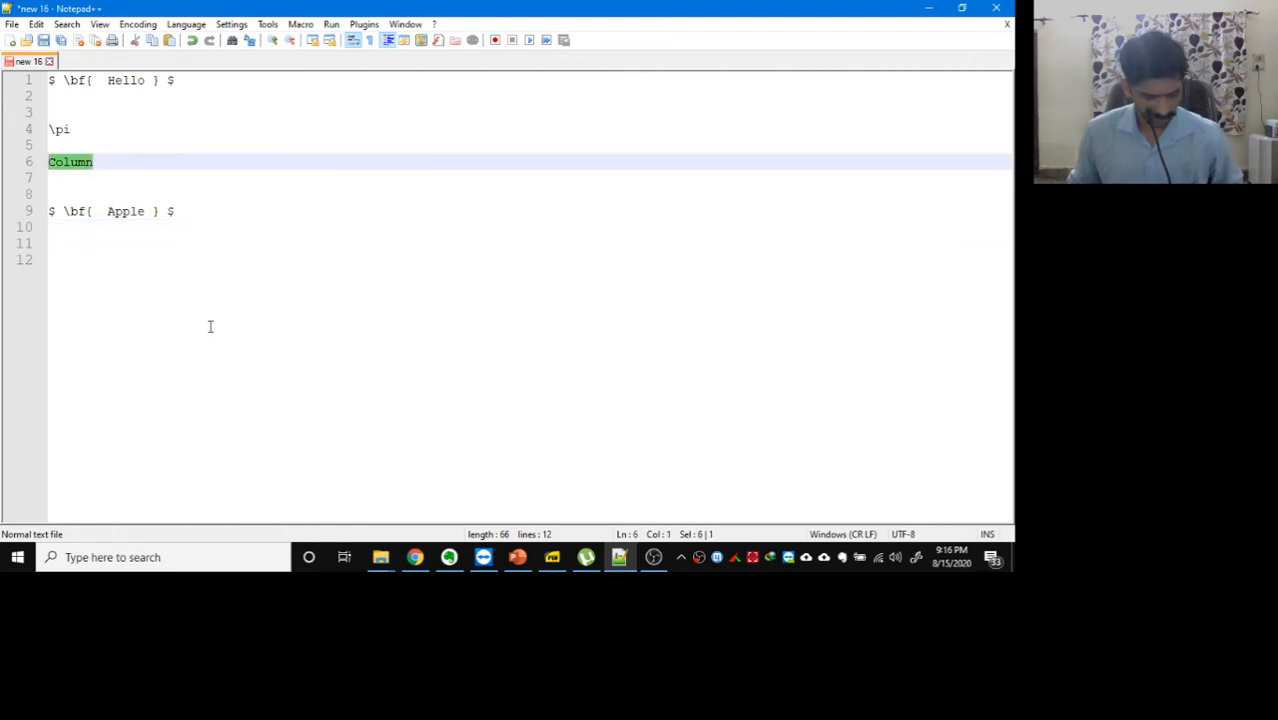
key(ctrl+b)
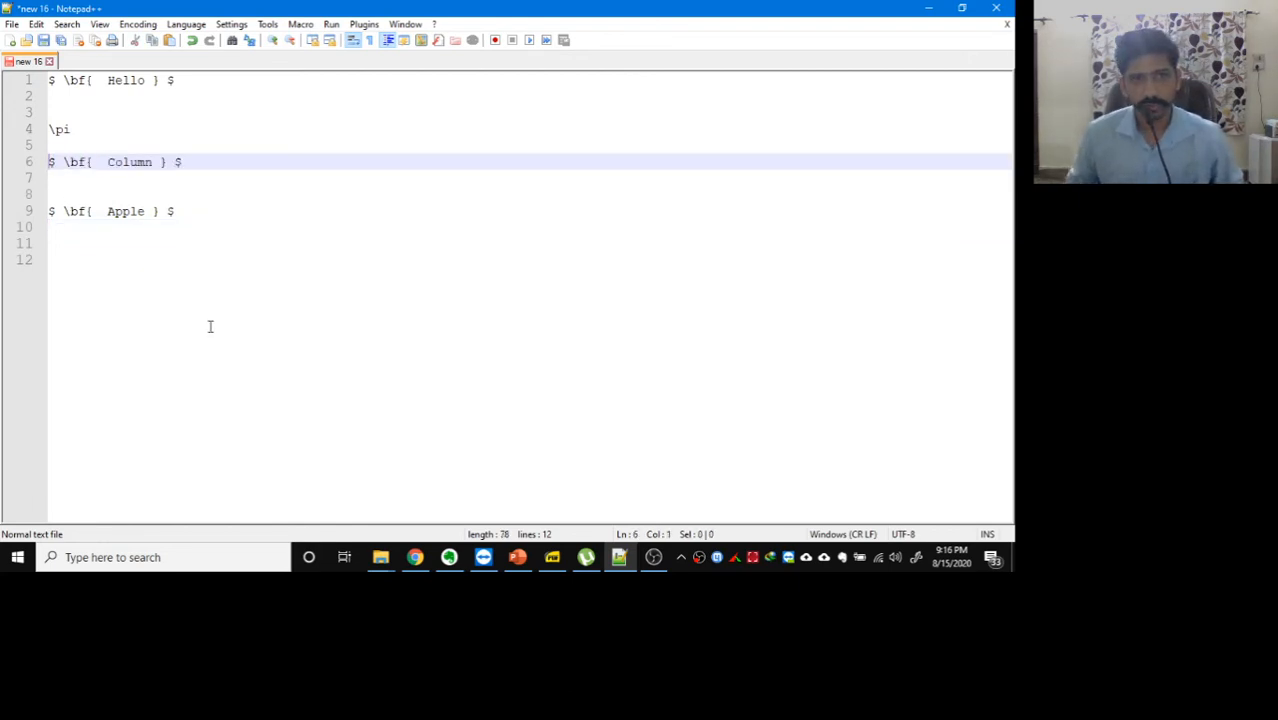
click(113, 181)
key(Return)
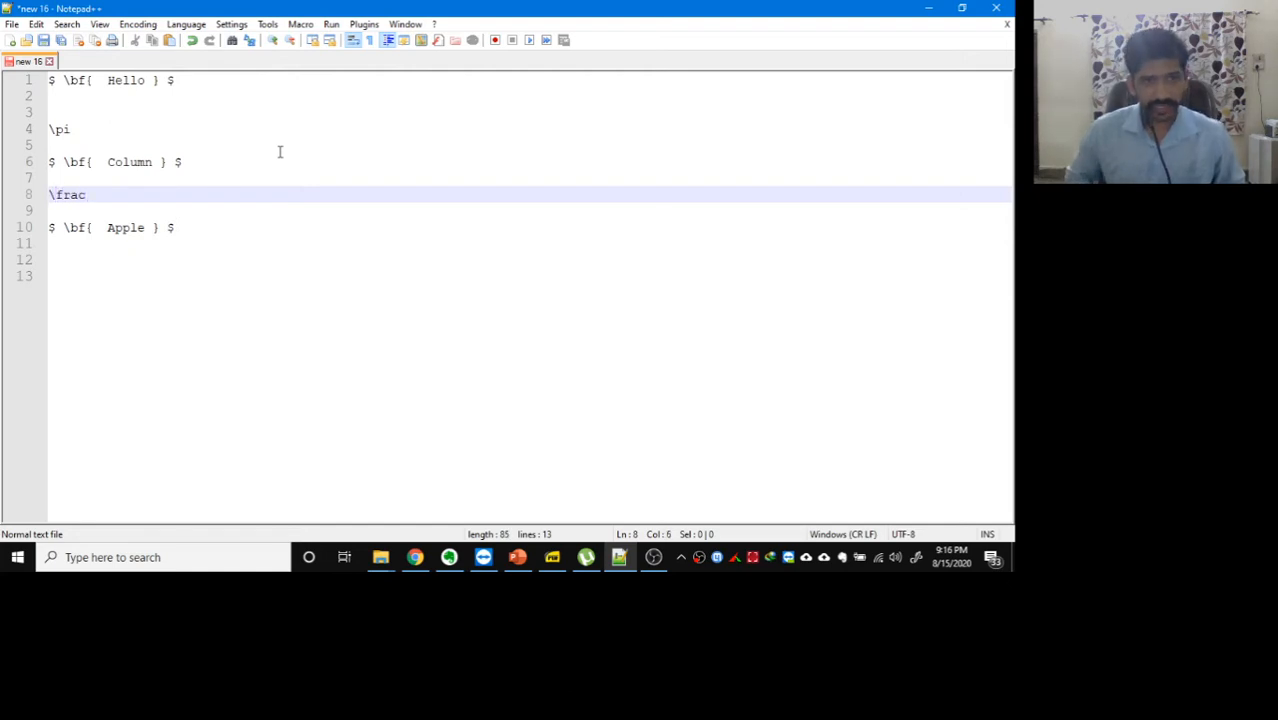
Add blank lines after \frac and set Replace to find \frac, replacing with \dfrac
key(Return)
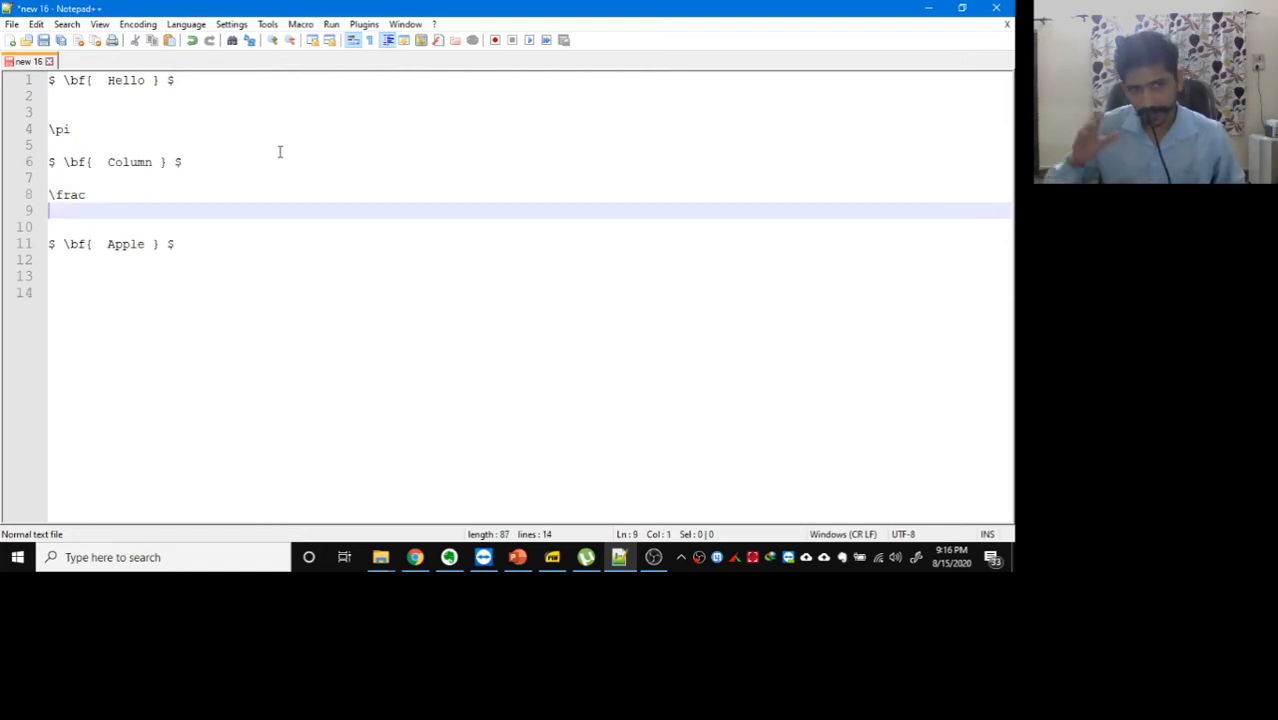
key(Return)
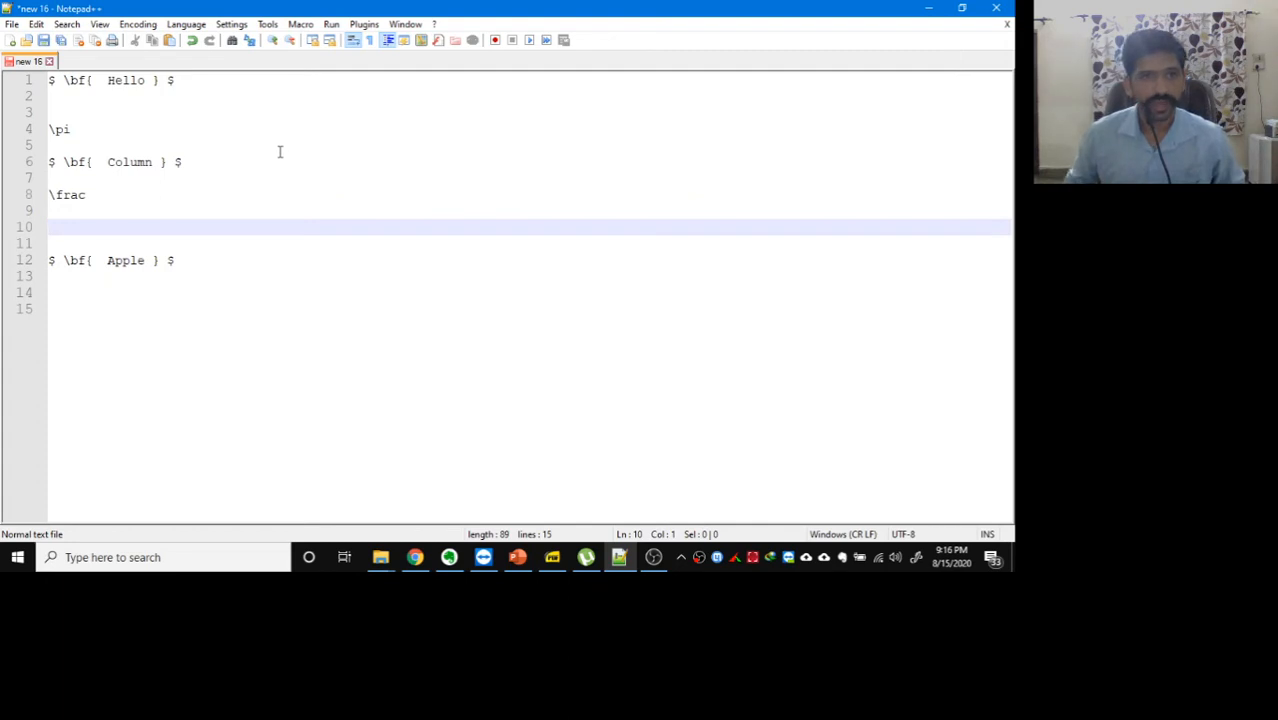
key(ctrl+h)
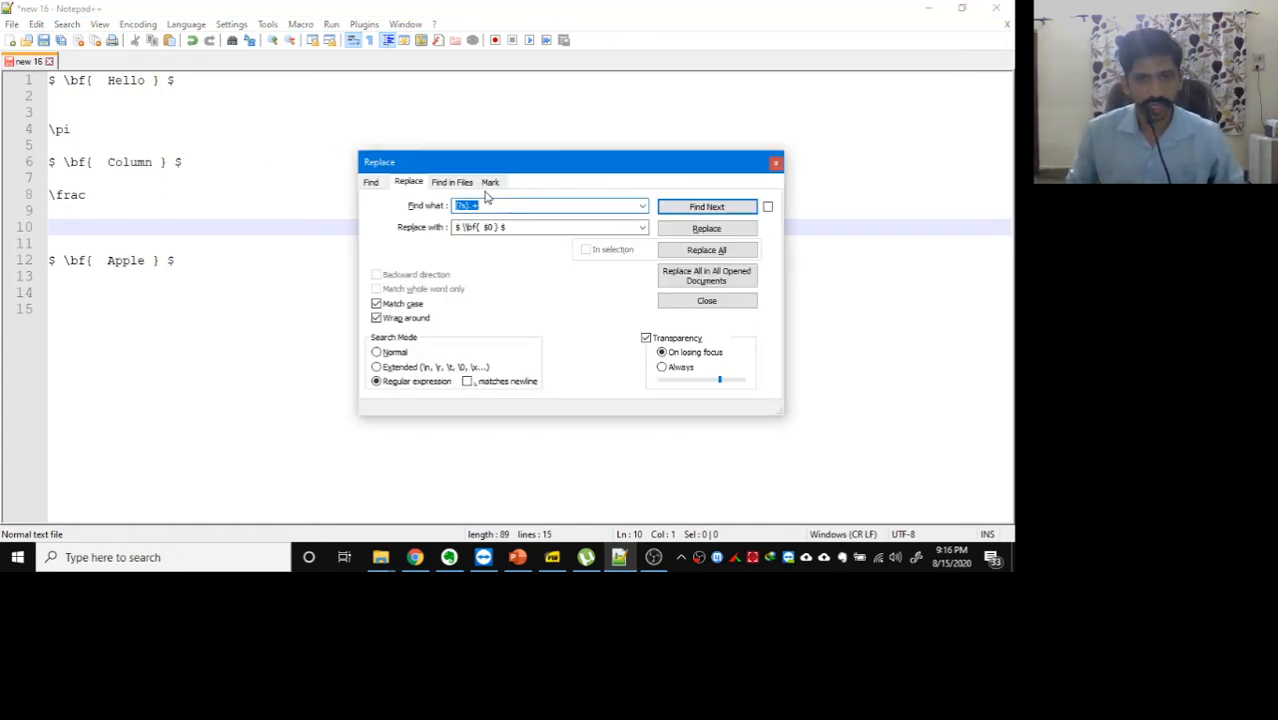
text(rac)
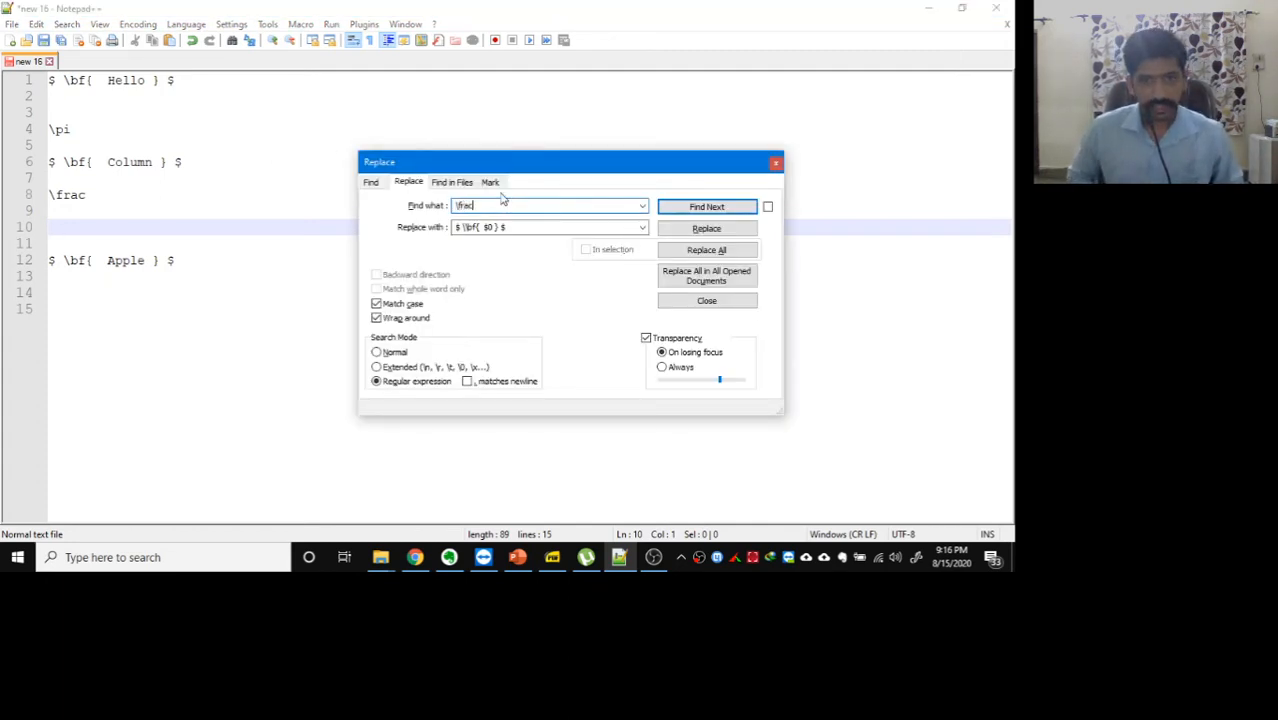
key(Tab)
text(\d)
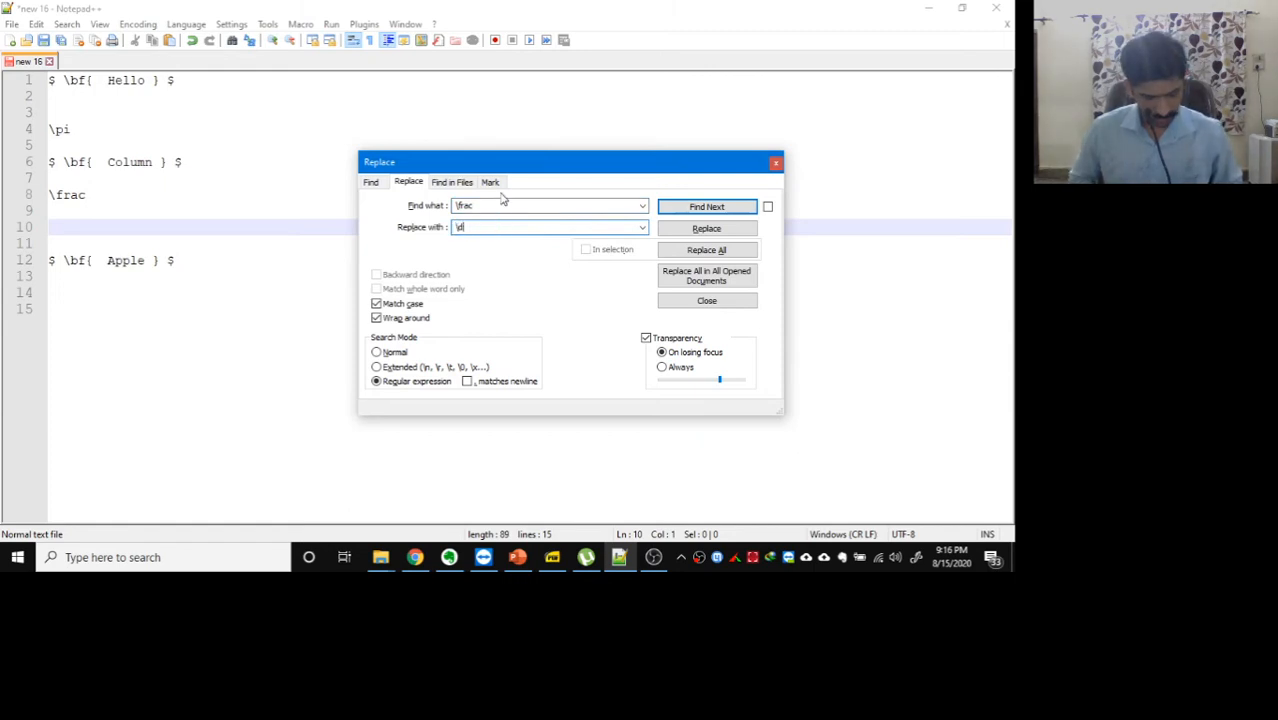
text(frac)
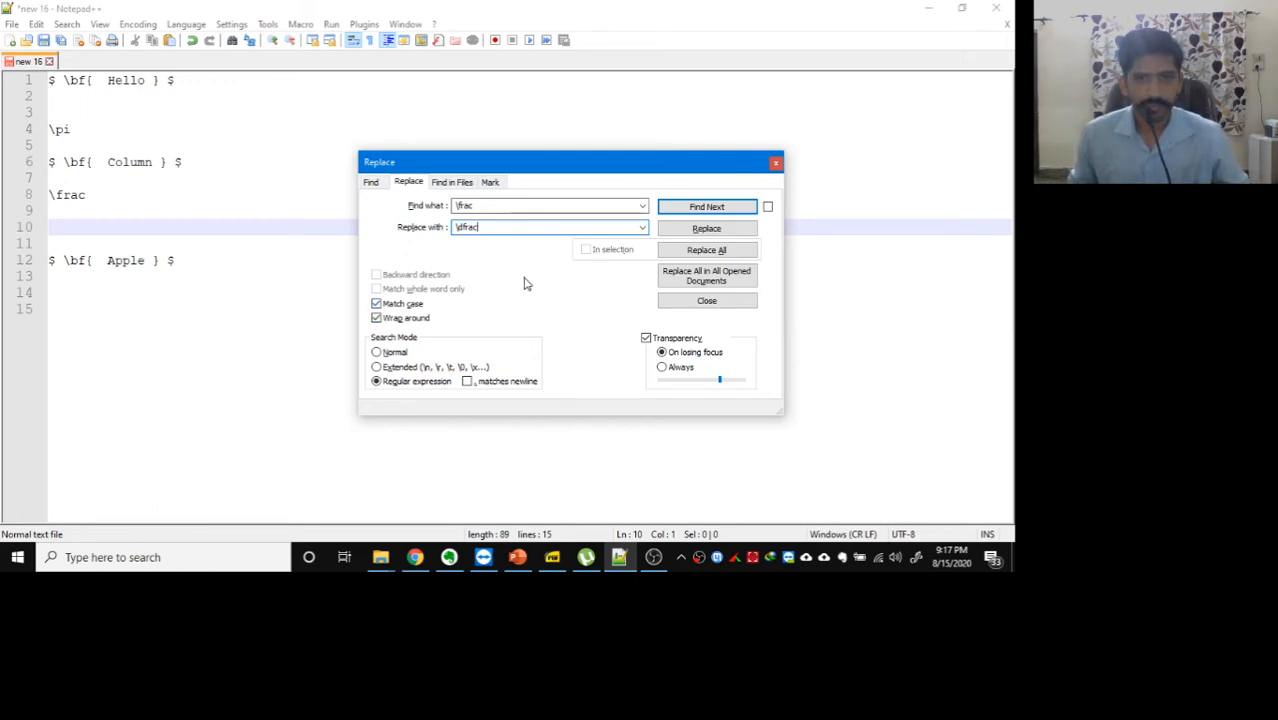
Check the \dfrac replacement value and put the caret on empty line 7
click(165, 246)
click(529, 286)
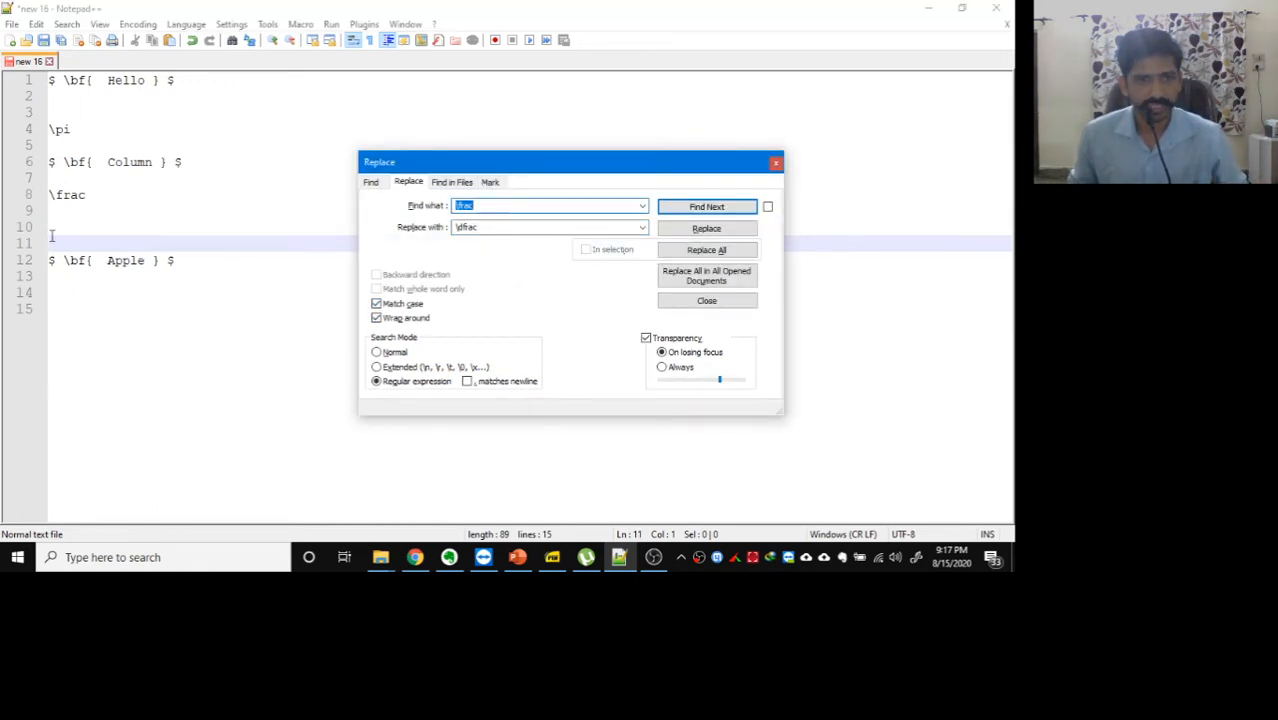
double_click(494, 229)
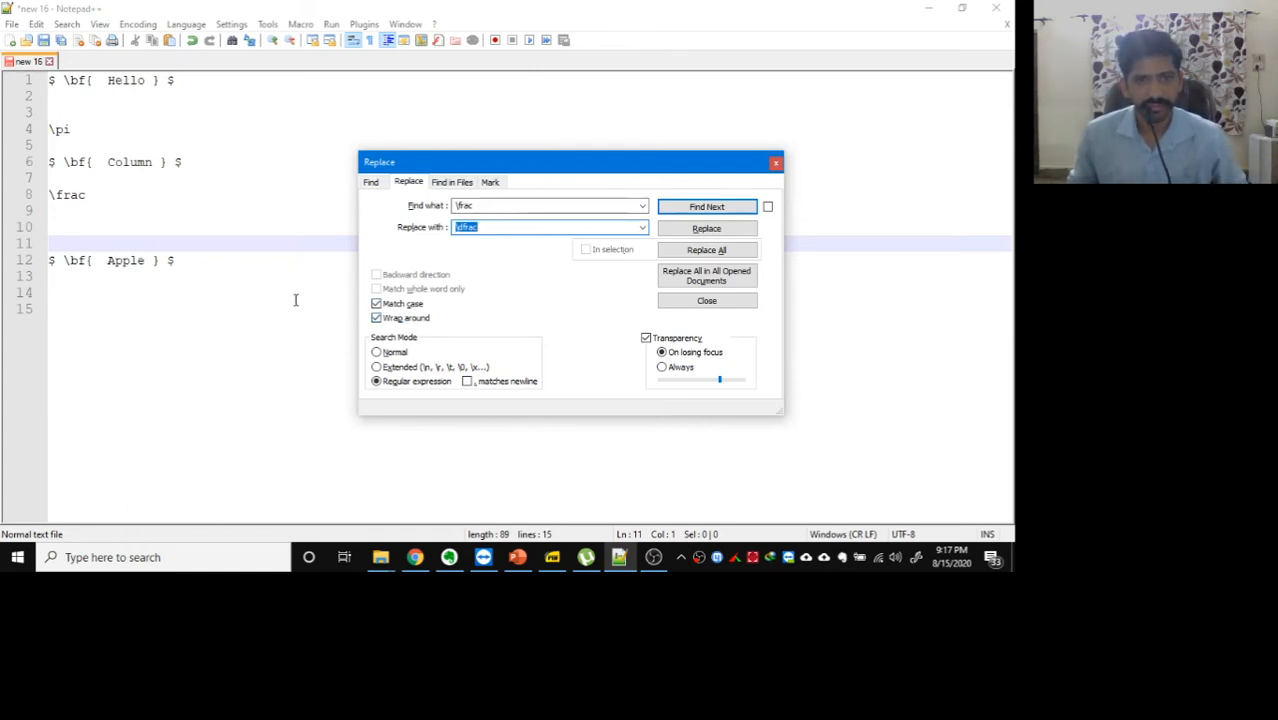
click(242, 177)
click(300, 24)
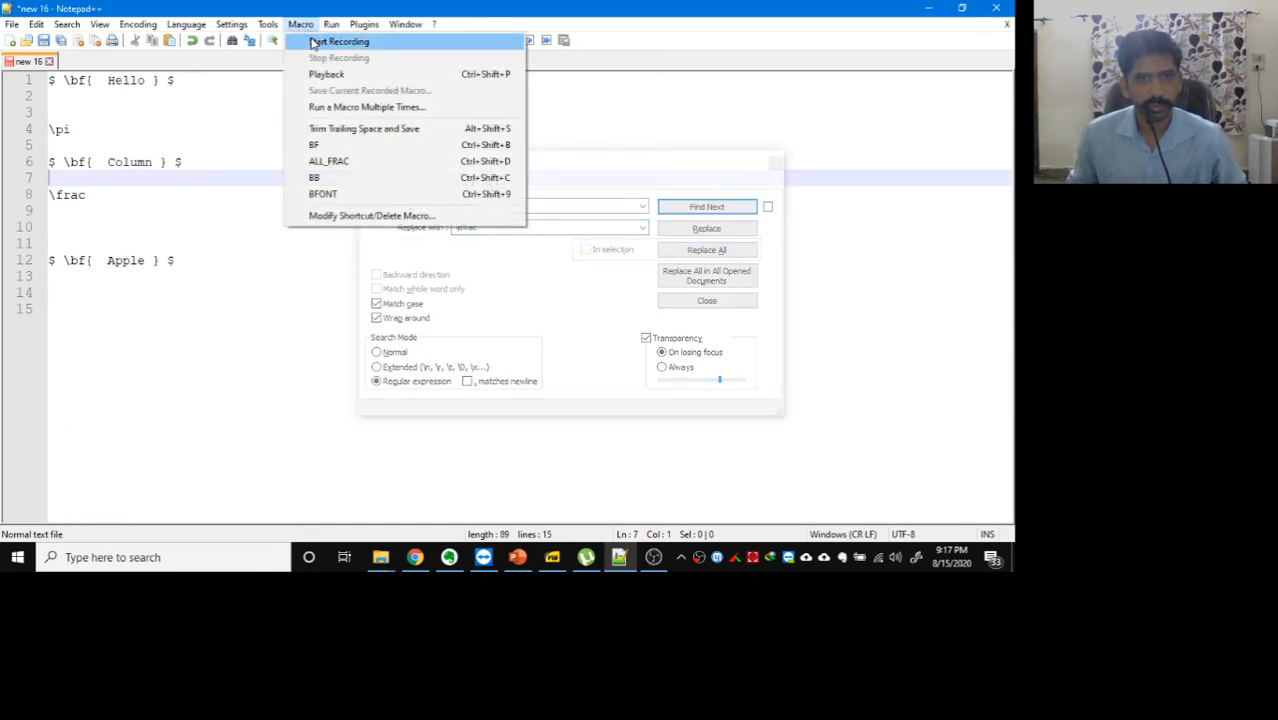
Record a macro doing Replace All in Normal mode, turning line 8's \frac into \dfrac
click(313, 43)
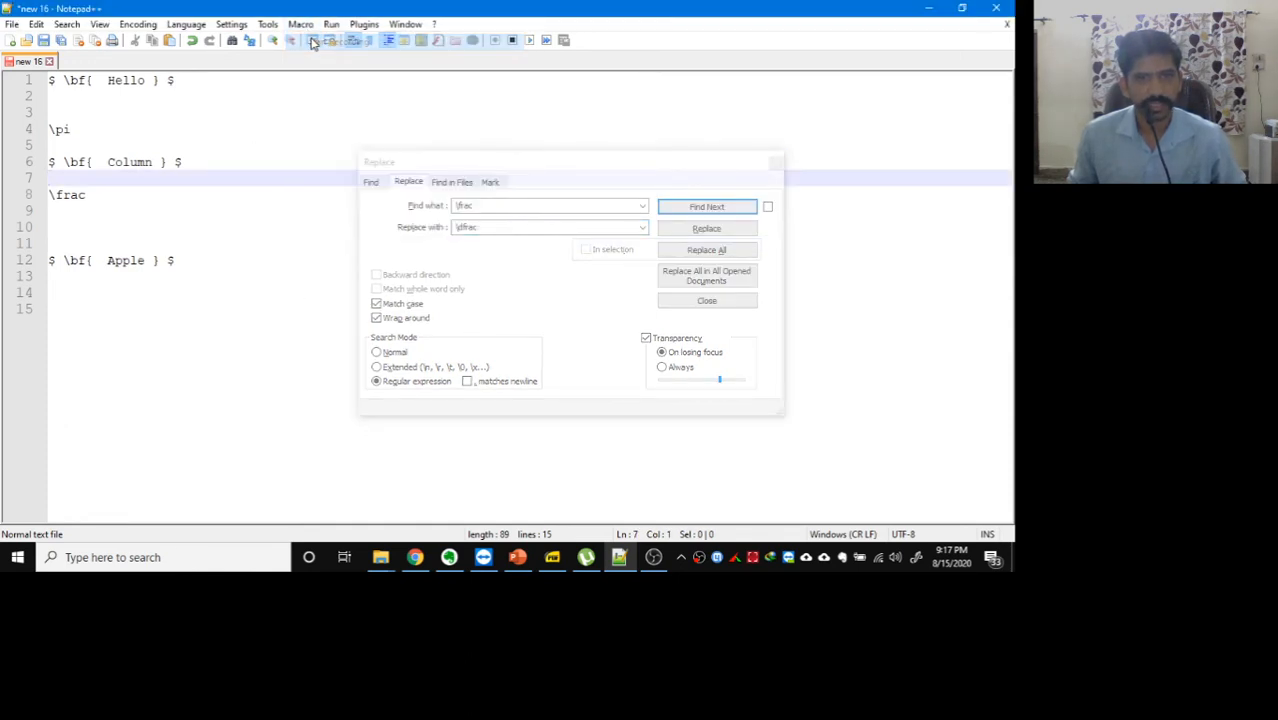
click(530, 307)
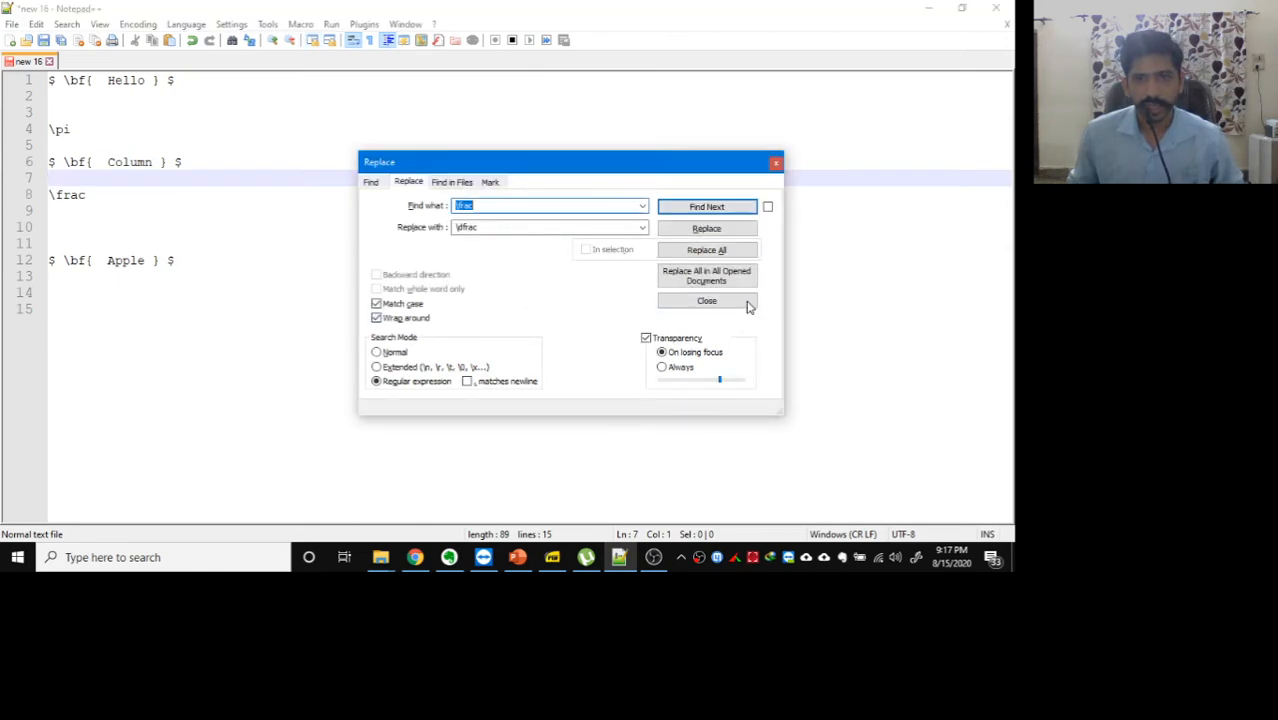
click(720, 254)
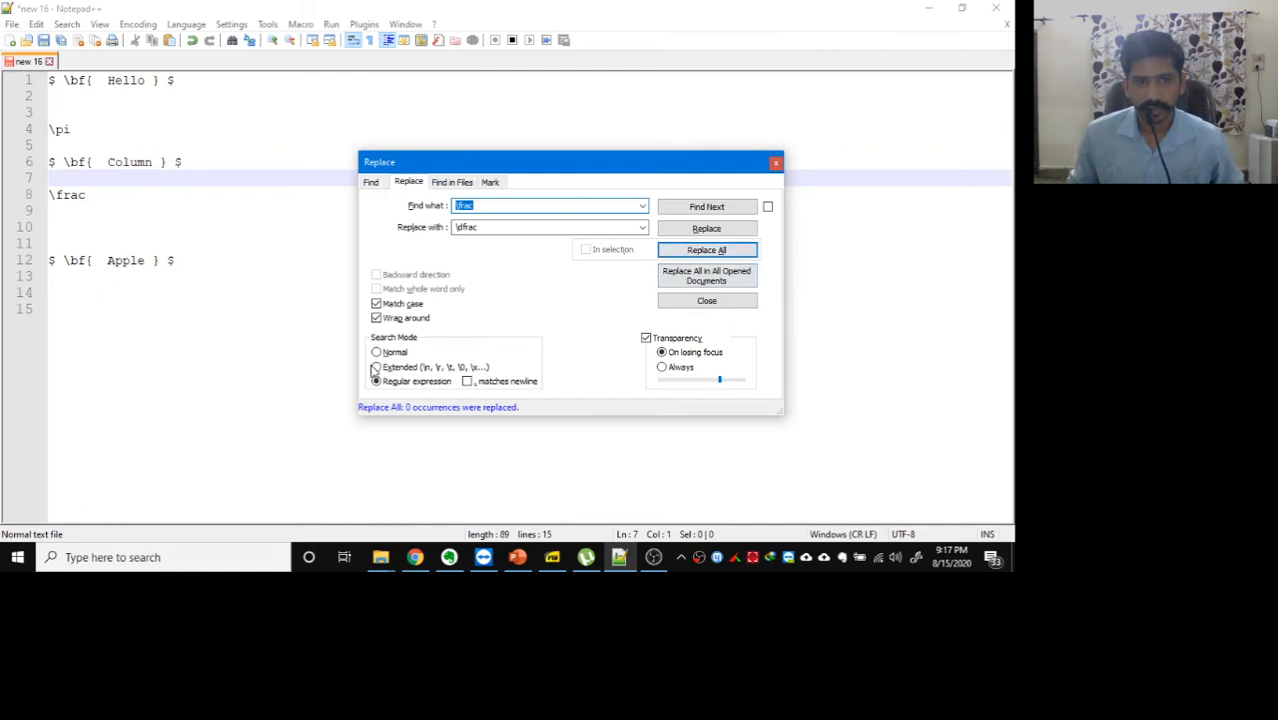
click(377, 352)
click(705, 254)
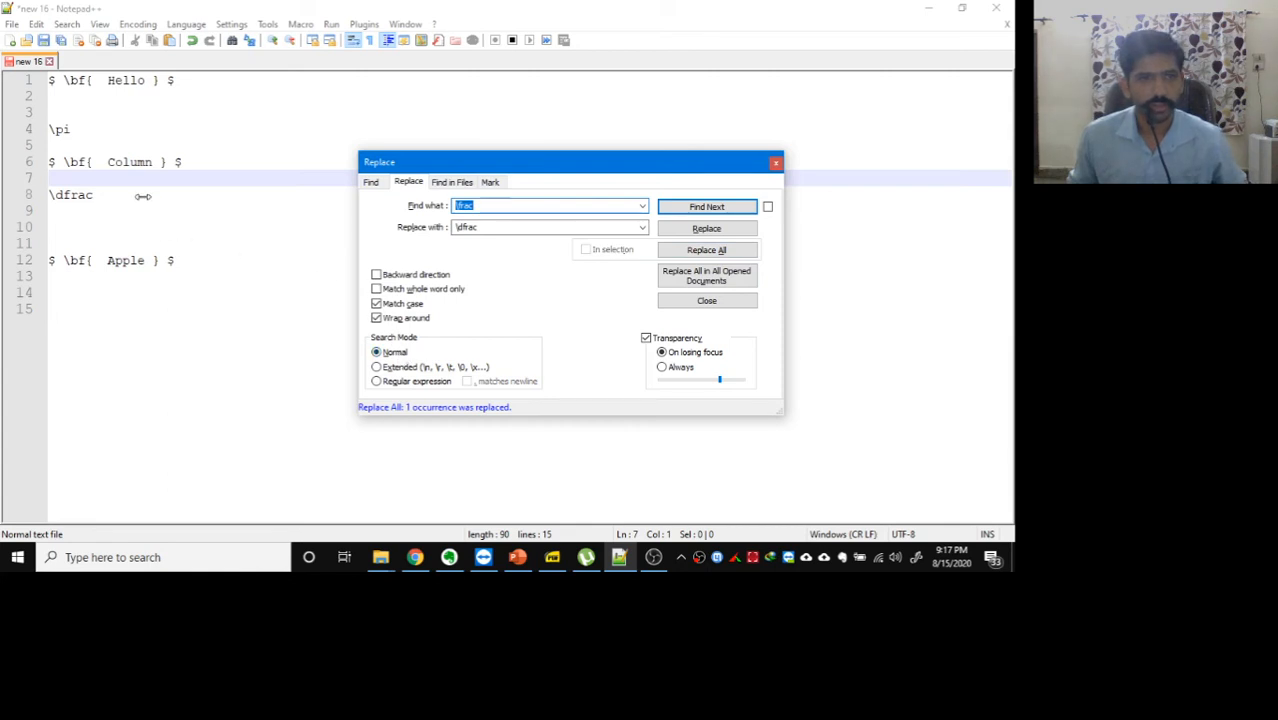
click(301, 24)
click(312, 57)
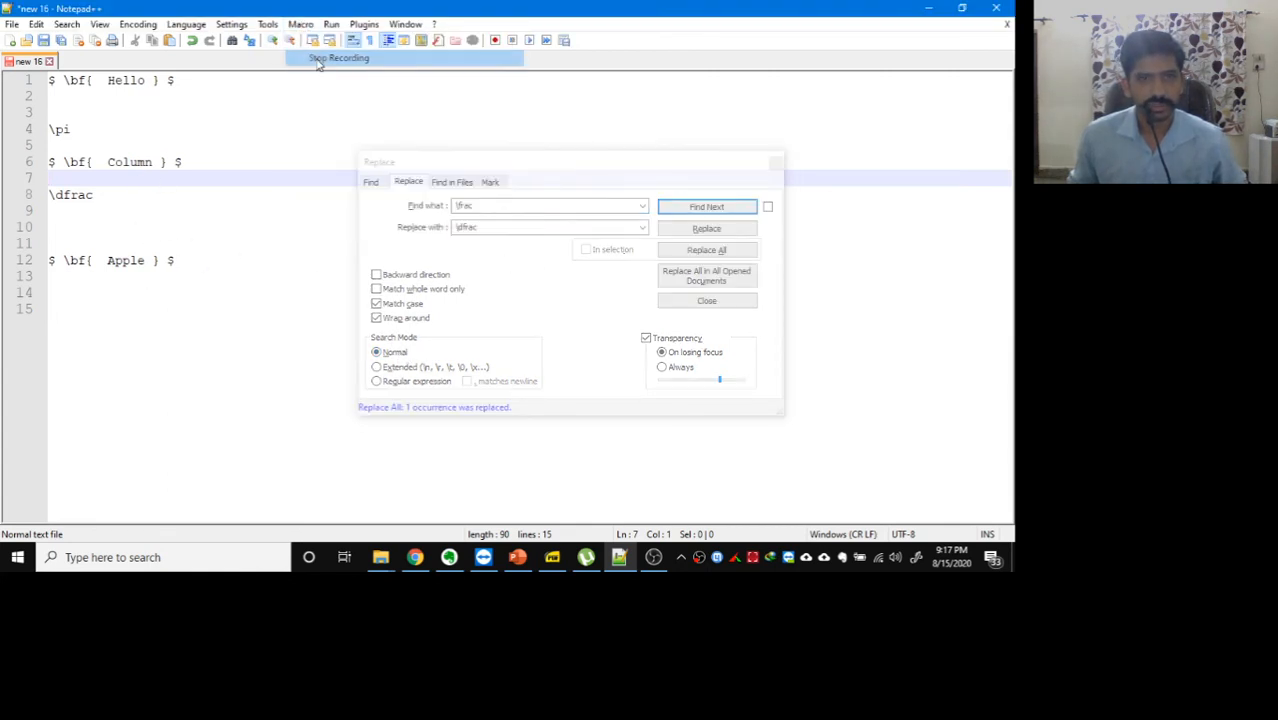
Restore \frac on line 8 and paste copies of it onto lines 10, 15 and 17
click(95, 227)
click(56, 195)
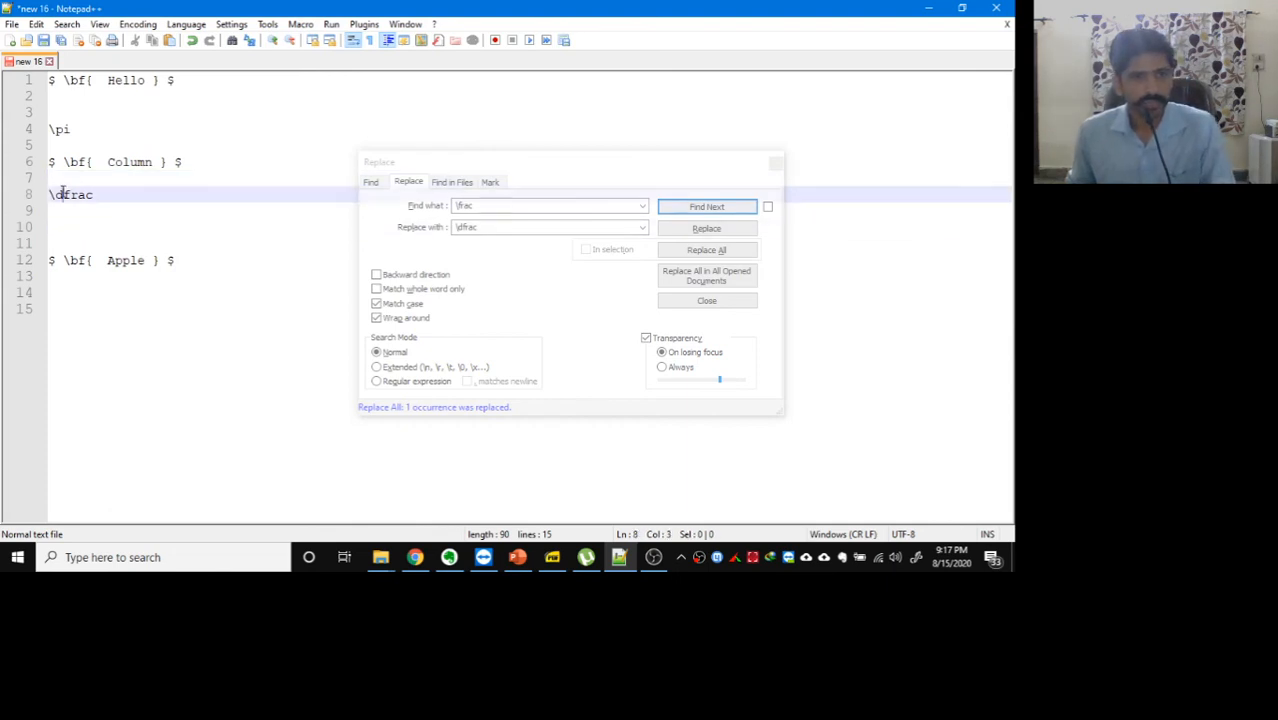
key(Delete)
drag(101, 195, 12, 201)
key(ctrl+c)
click(74, 233)
key(ctrl+v)
click(68, 317)
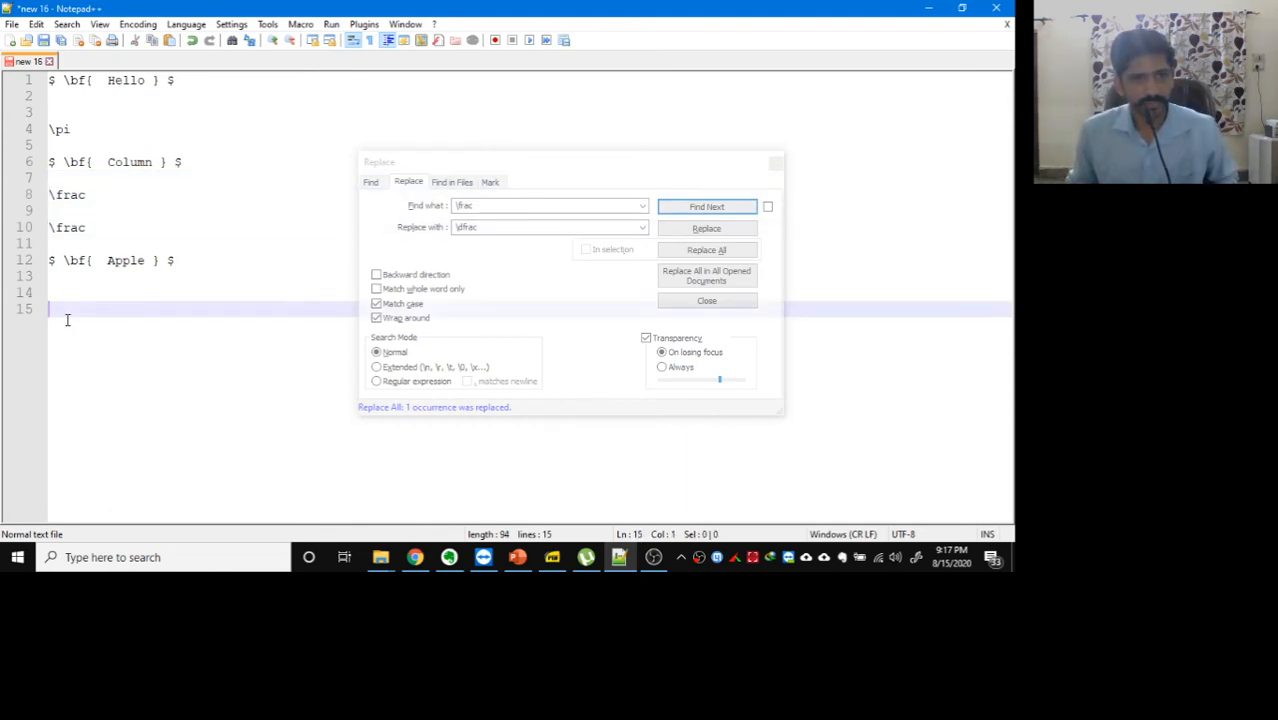
key(ctrl+v)
key(Return)
key(Return)
key(ctrl+v)
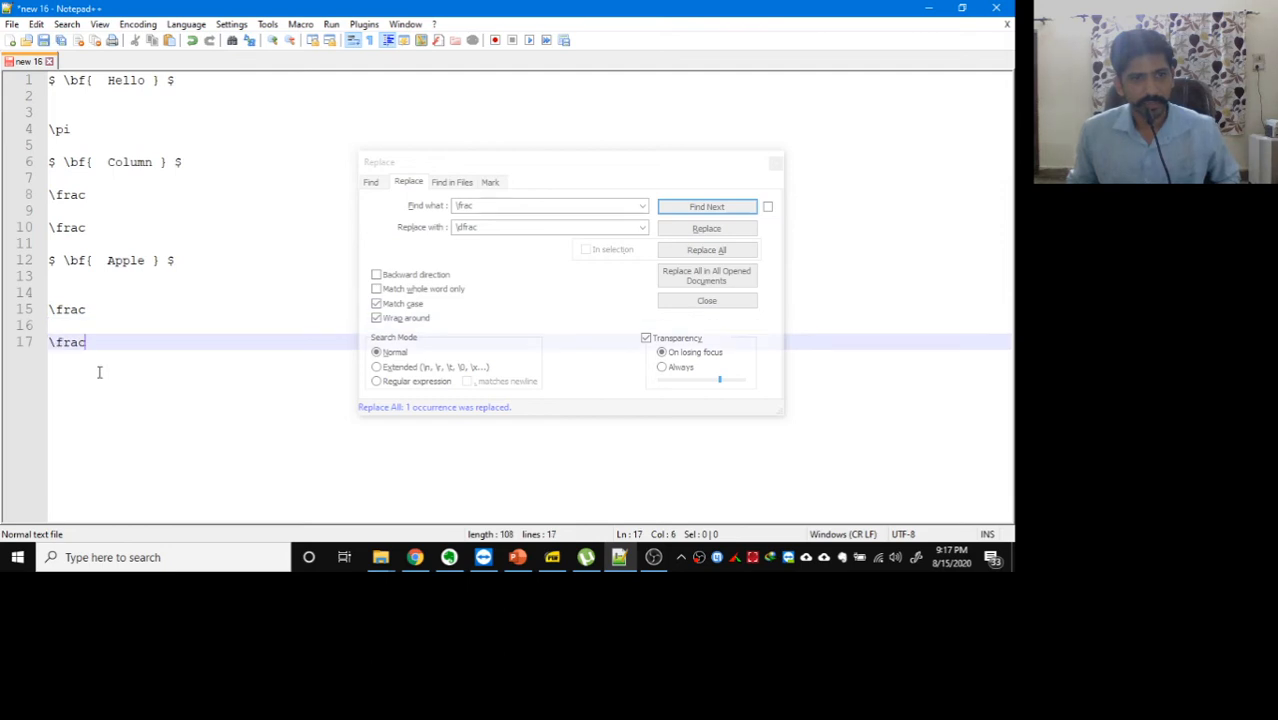
click(205, 243)
Record a new macro whose Replace All converts all four \frac lines to \dfrac
click(463, 164)
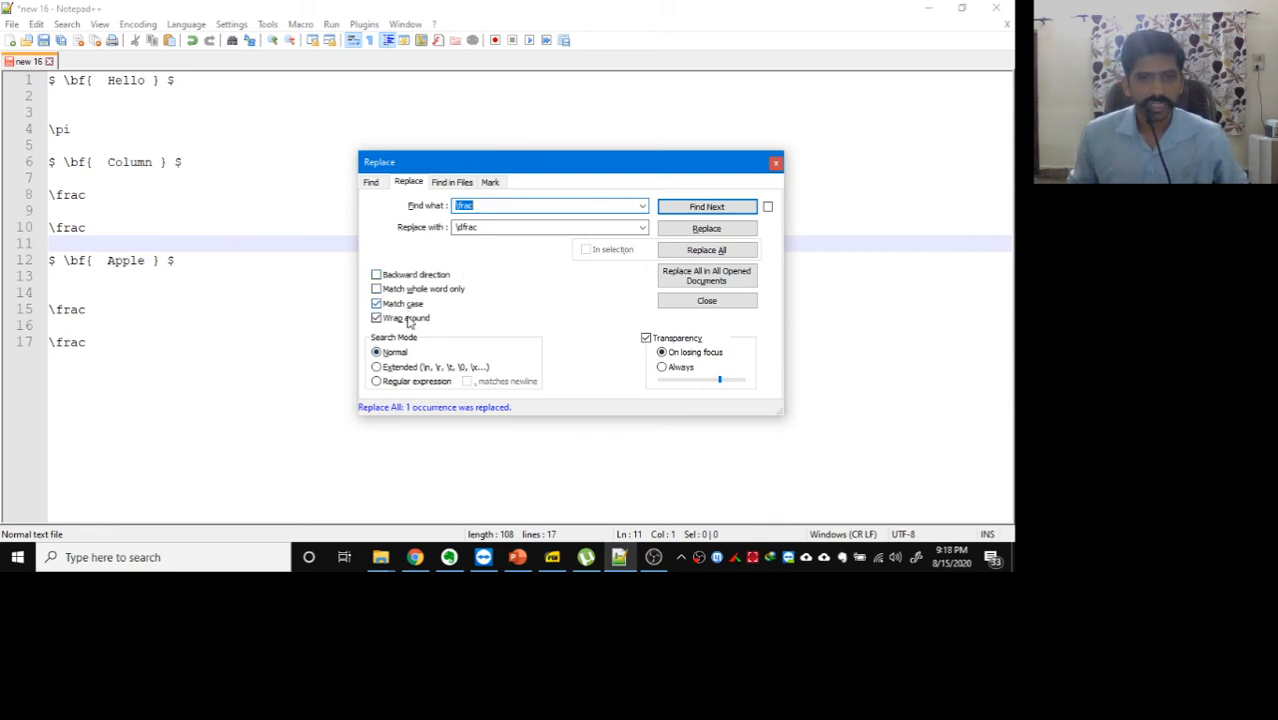
click(300, 24)
click(304, 41)
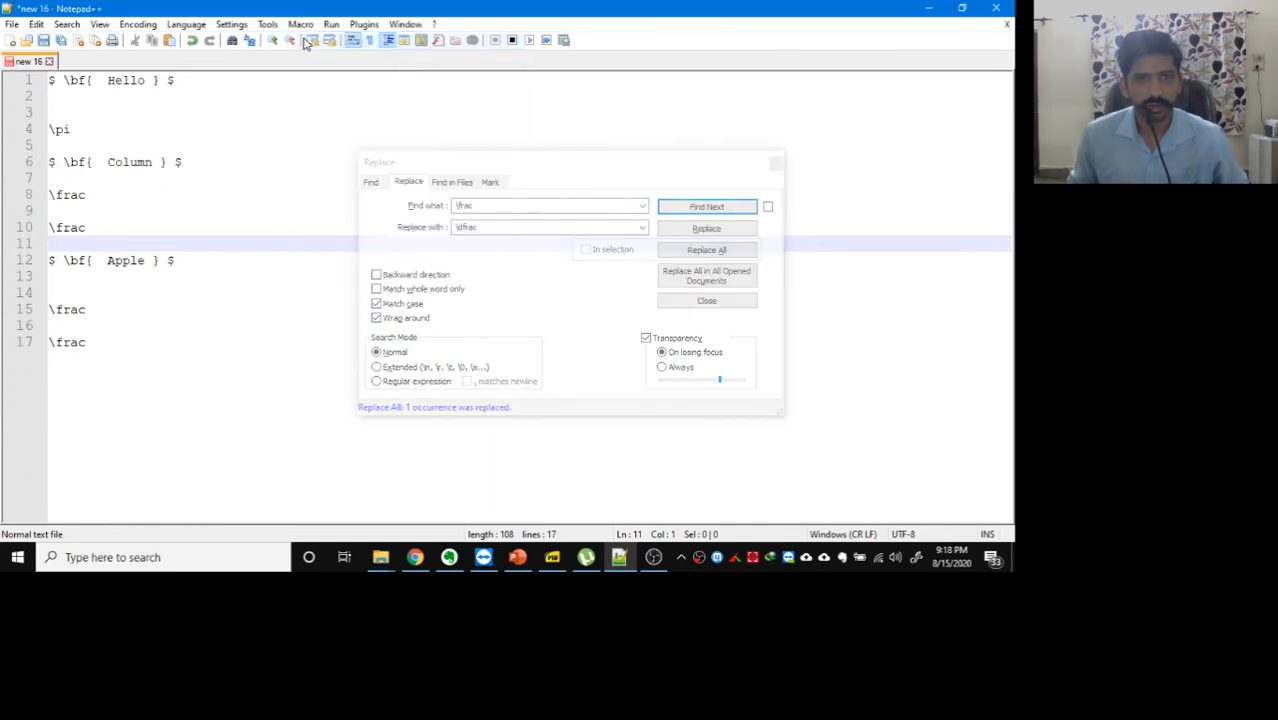
click(351, 276)
click(545, 292)
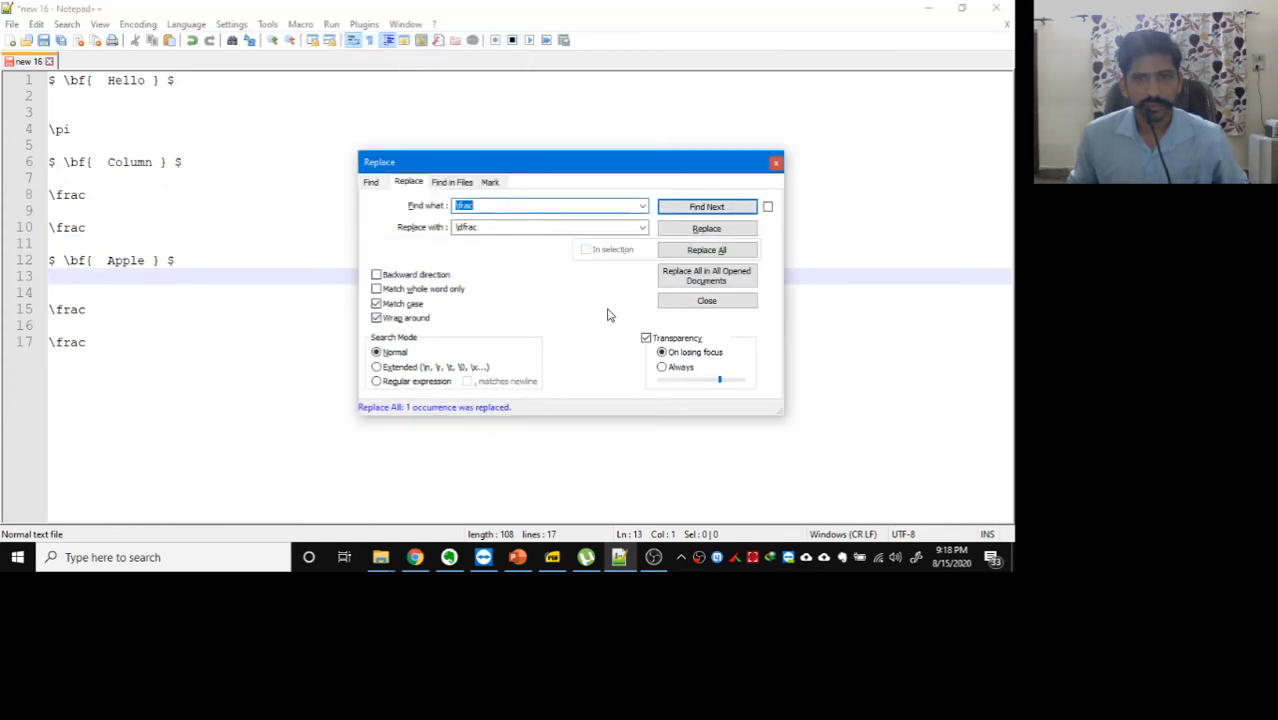
click(706, 250)
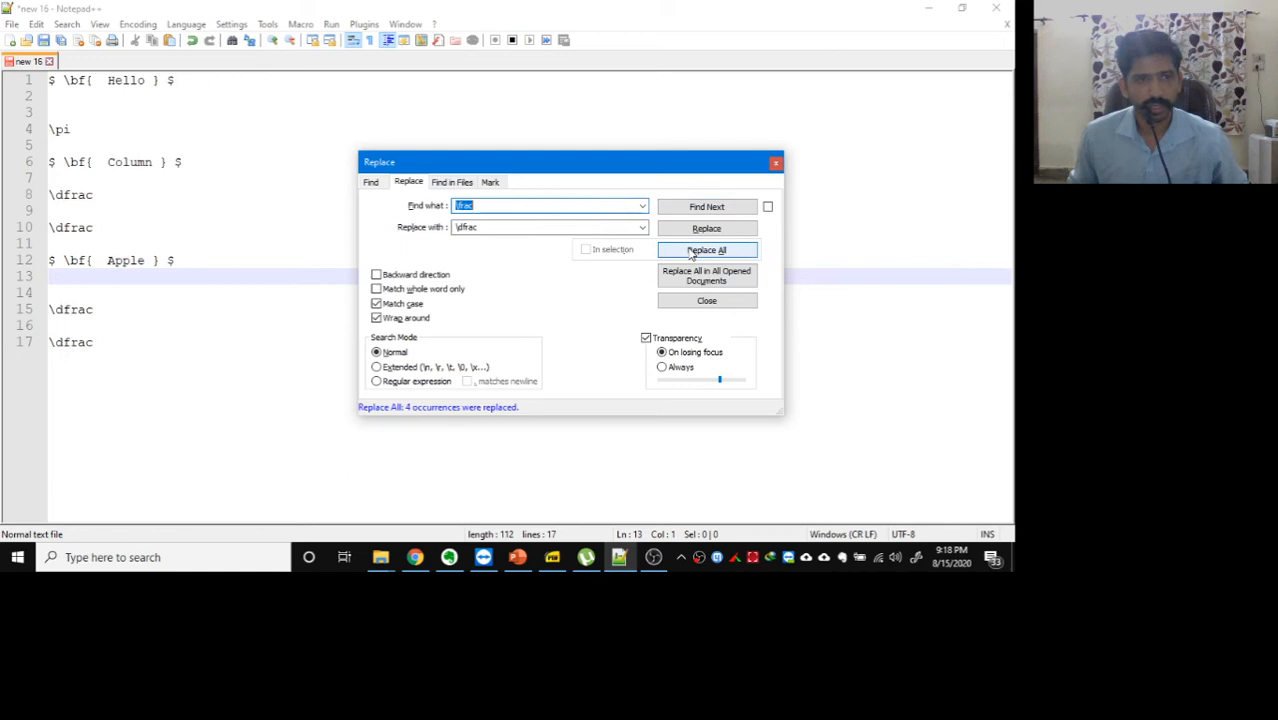
click(300, 24)
click(318, 58)
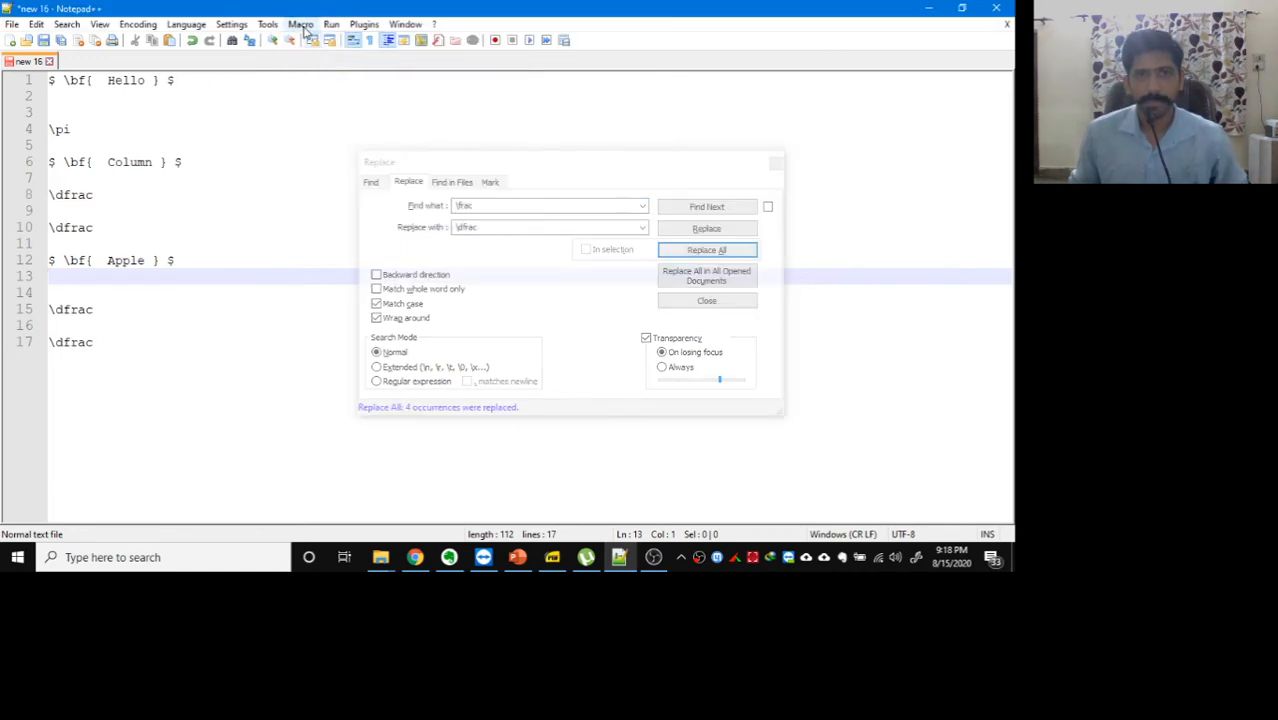
click(302, 25)
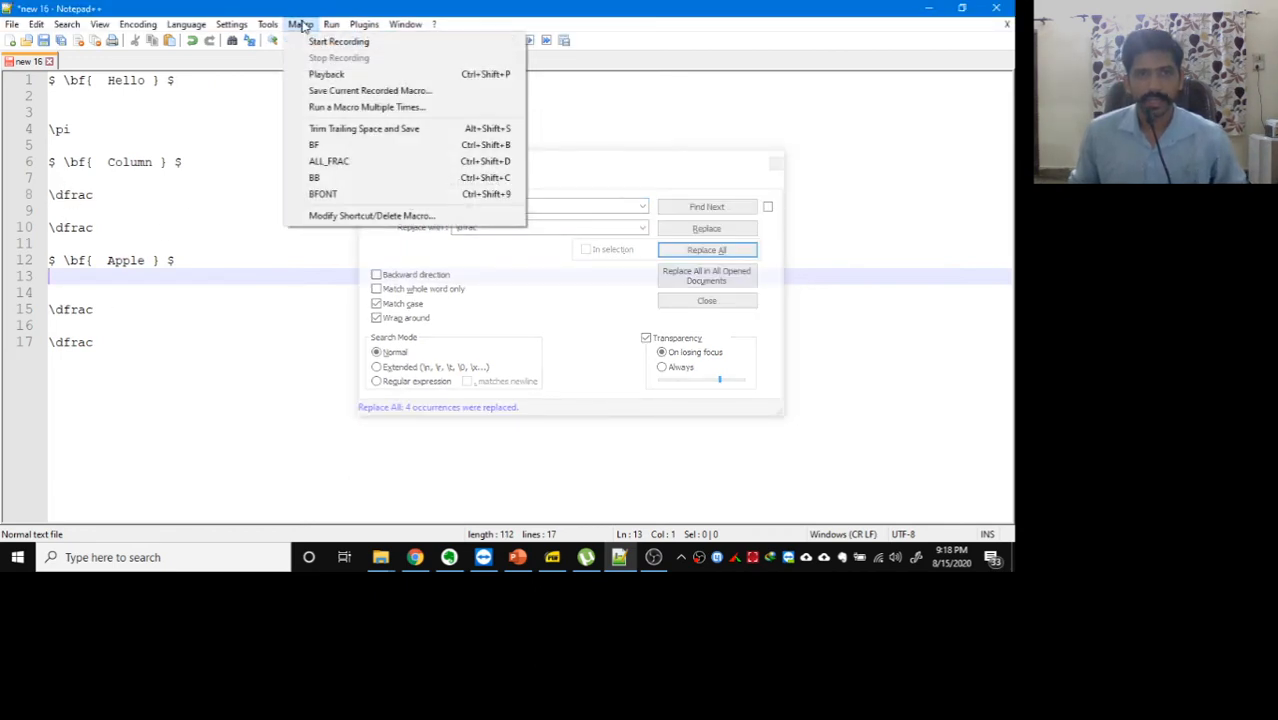
Save the macro as CHANGE_FRAC with Ctrl+Alt+0 and close the Replace dialog
click(340, 90)
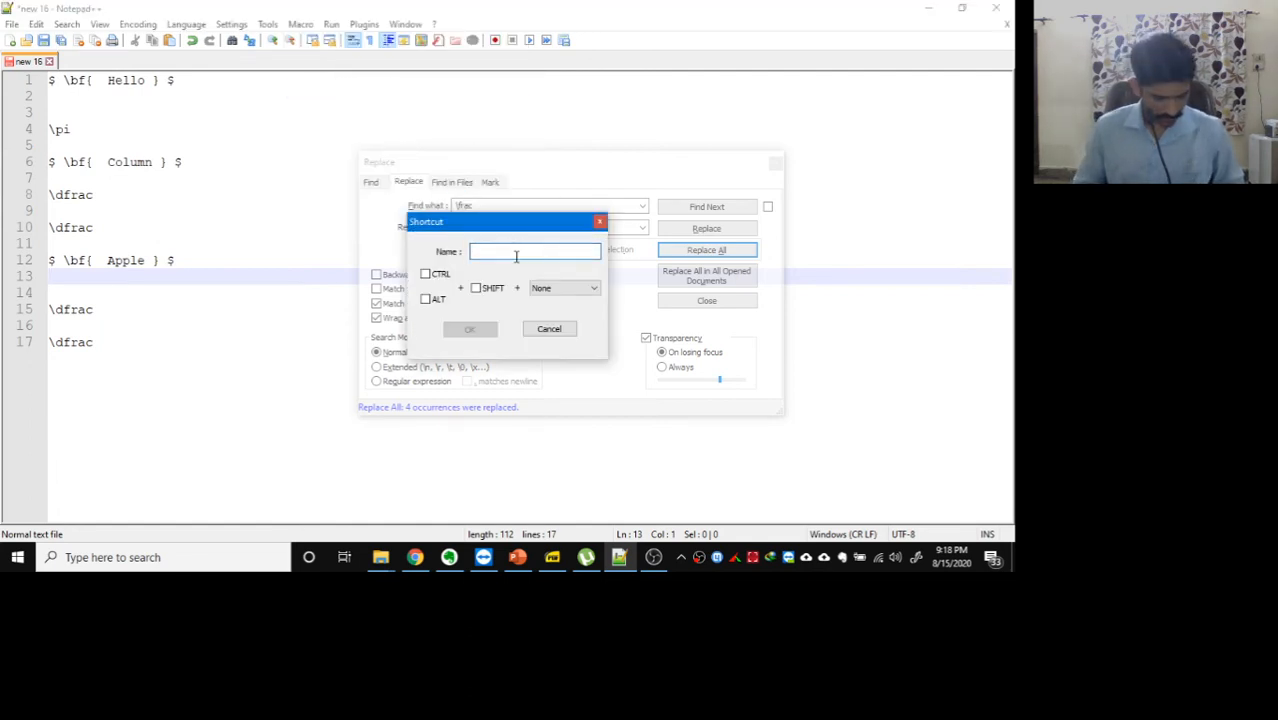
text(CHANGE_FRAC)
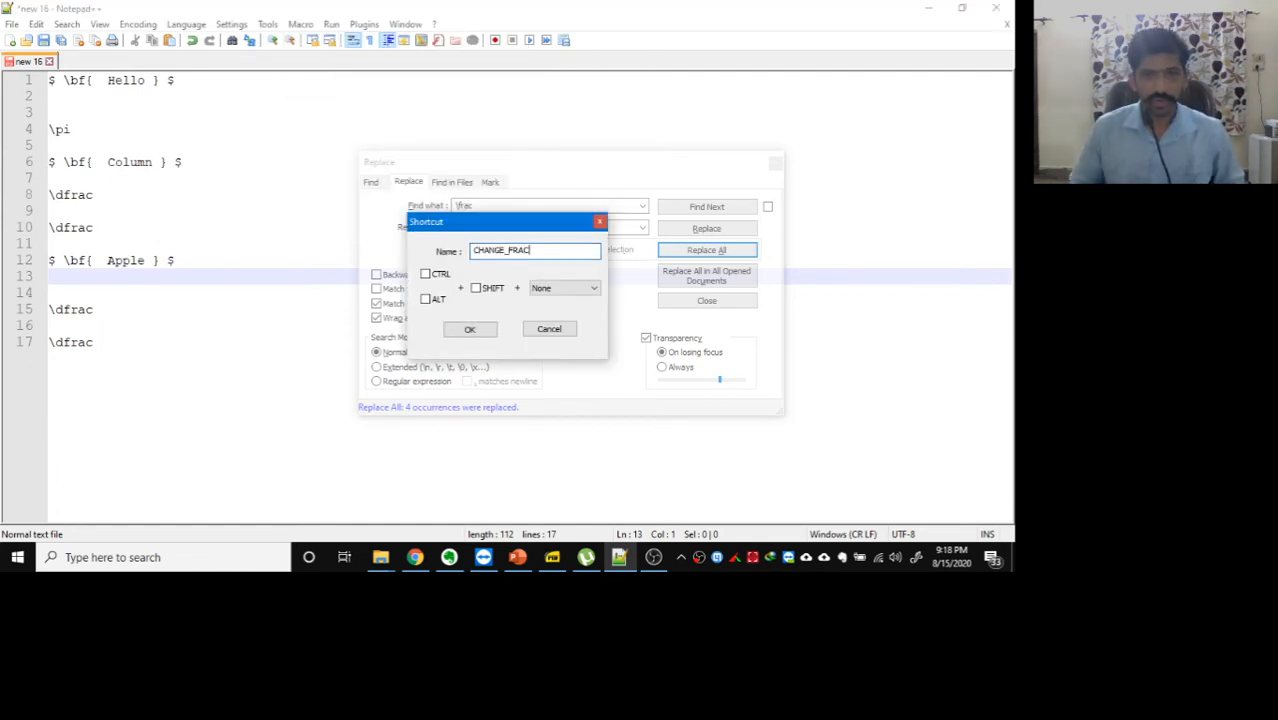
click(445, 277)
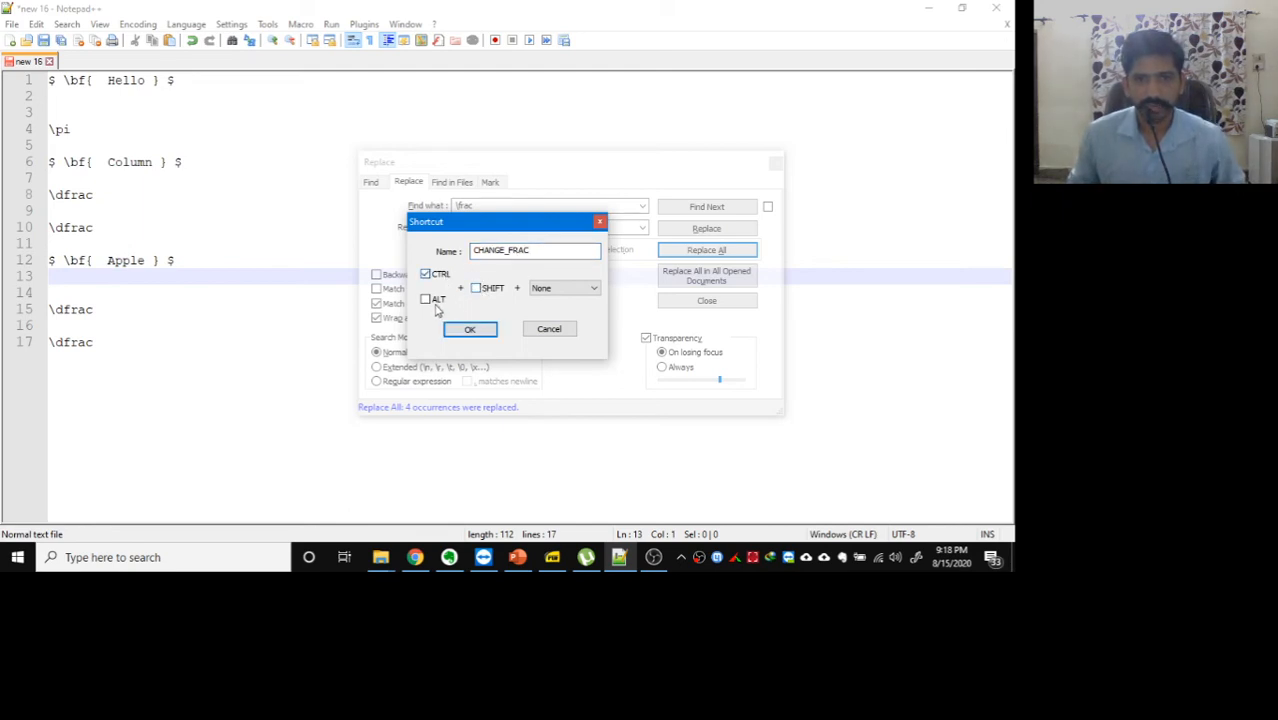
click(427, 299)
click(578, 291)
scroll(555, 235, down, 5)
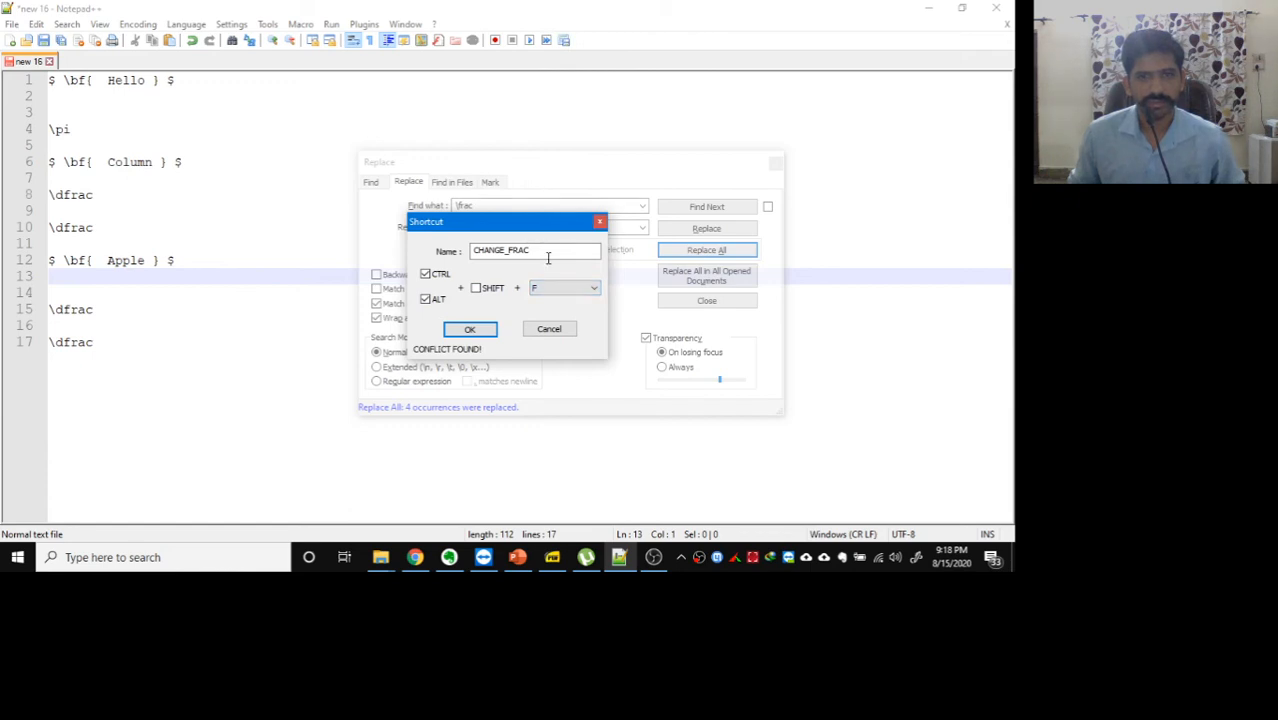
click(563, 287)
scroll(561, 220, up, 8)
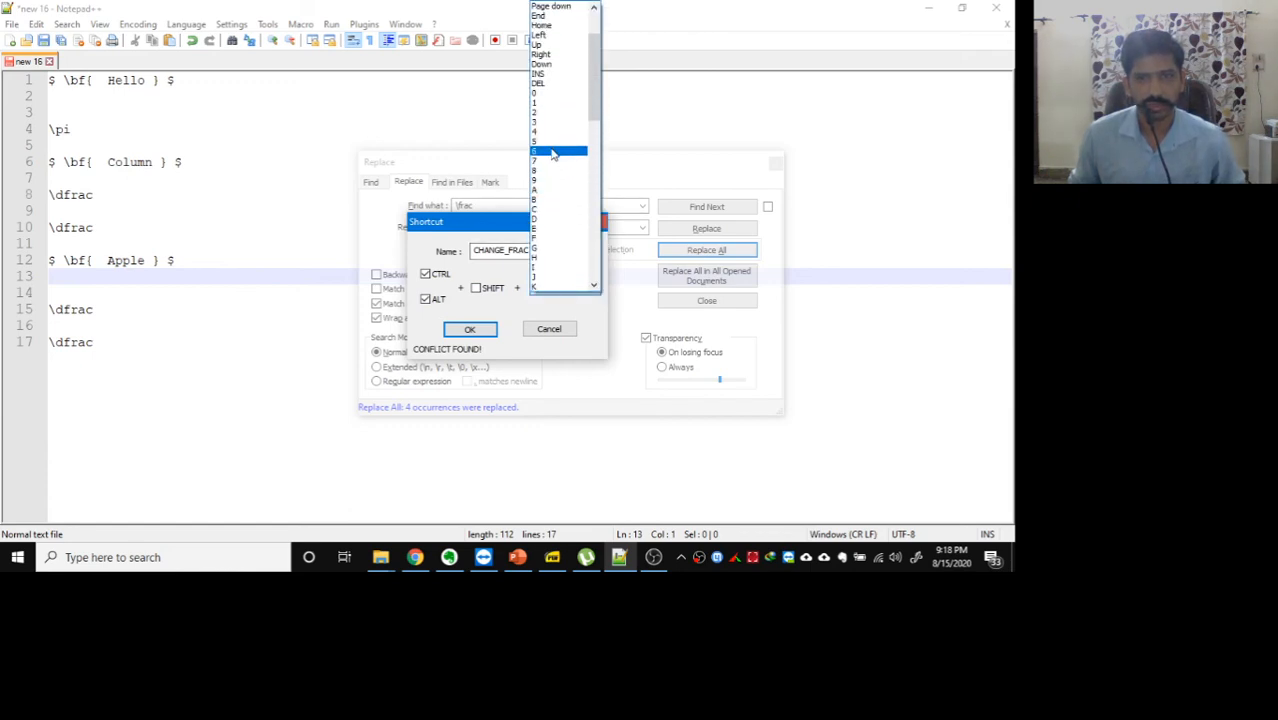
click(543, 93)
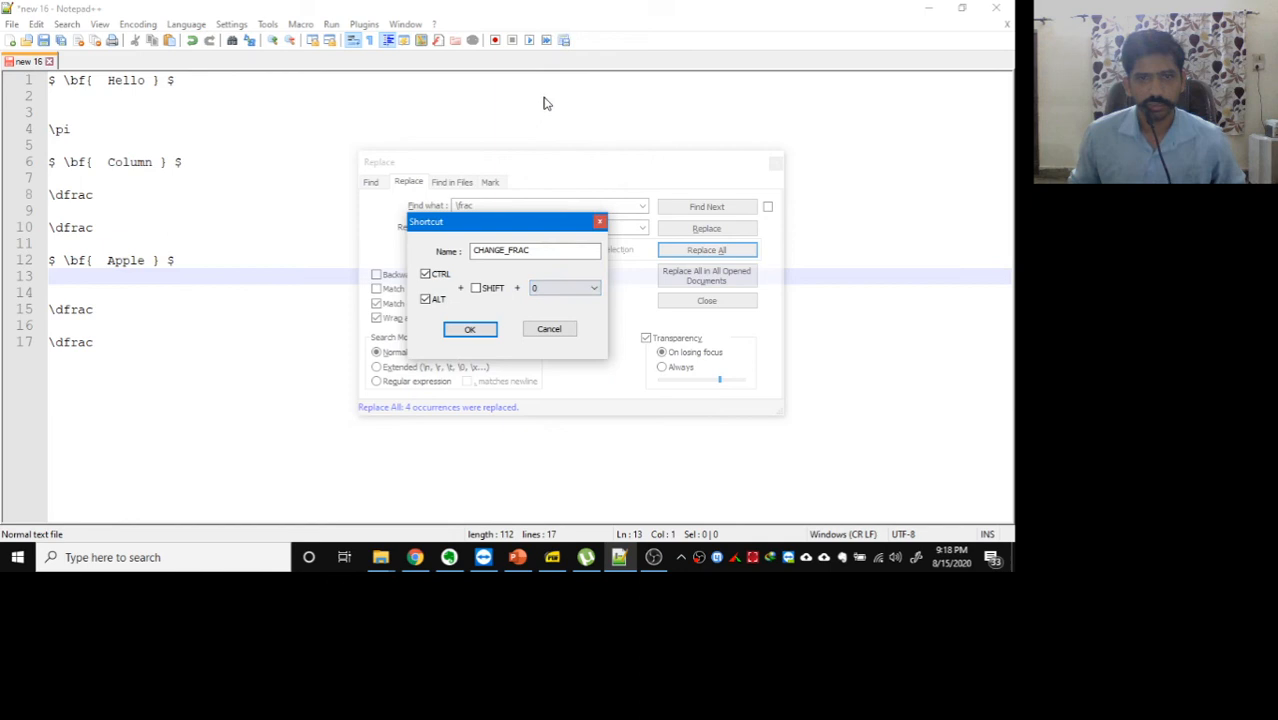
click(470, 330)
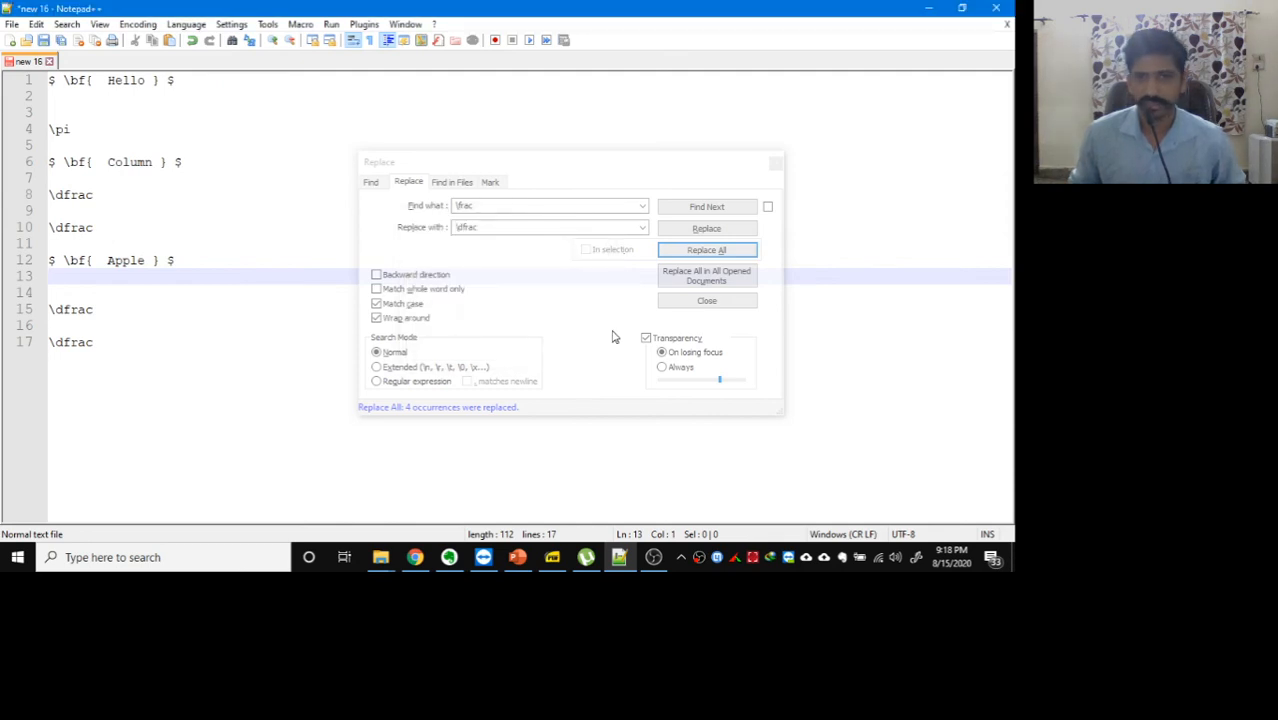
click(711, 306)
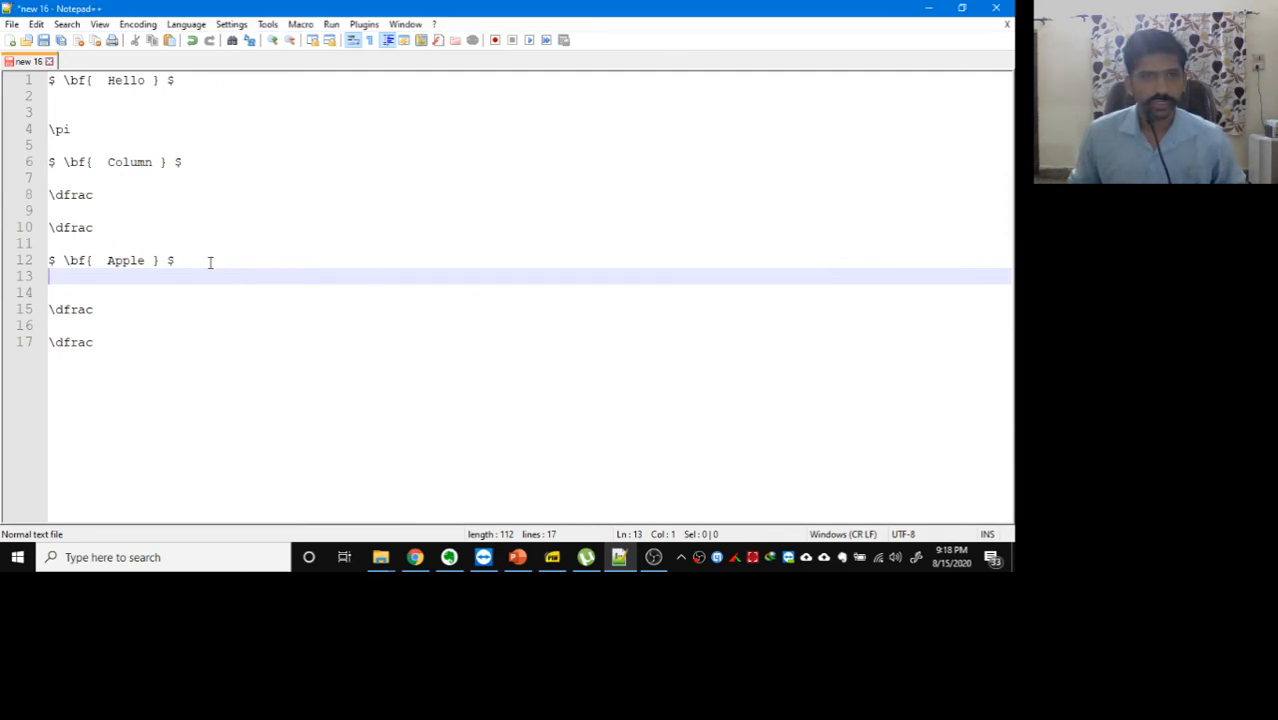
Undo the replacement to restore every \frac, then delete the \frac line on line 15
click(126, 297)
key(ctrl+z)
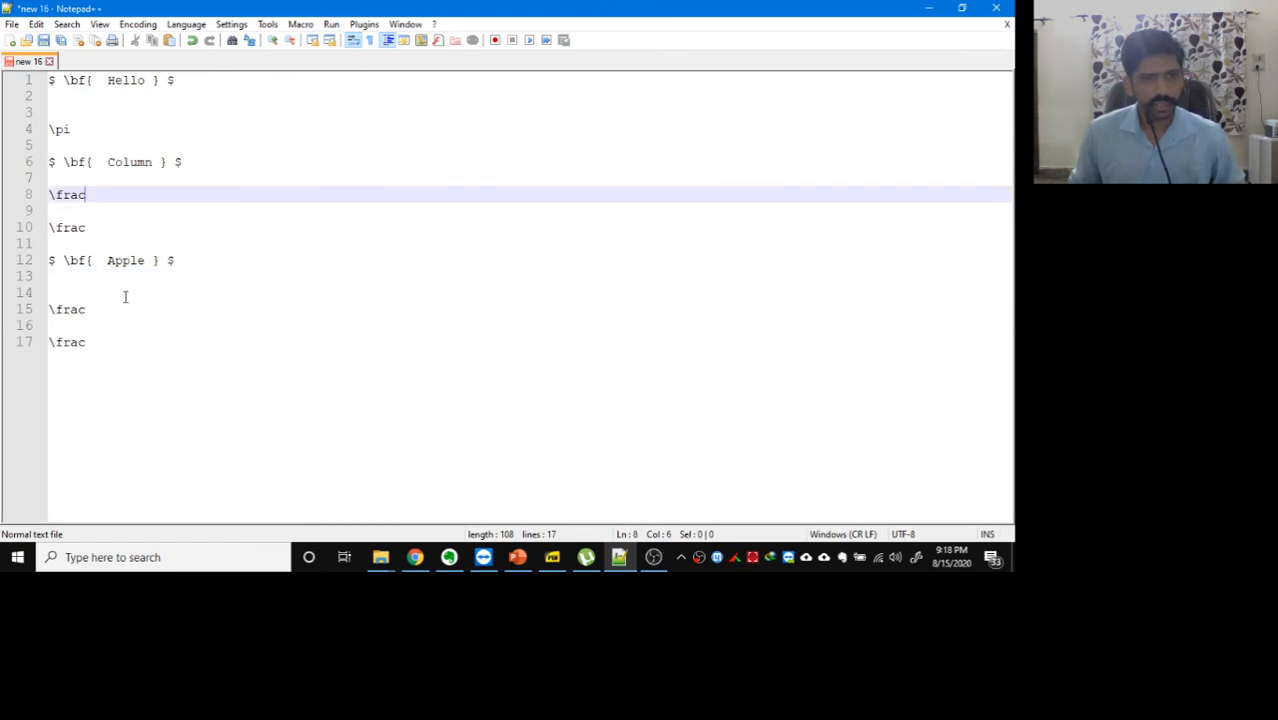
click(110, 309)
key(shift+Up)
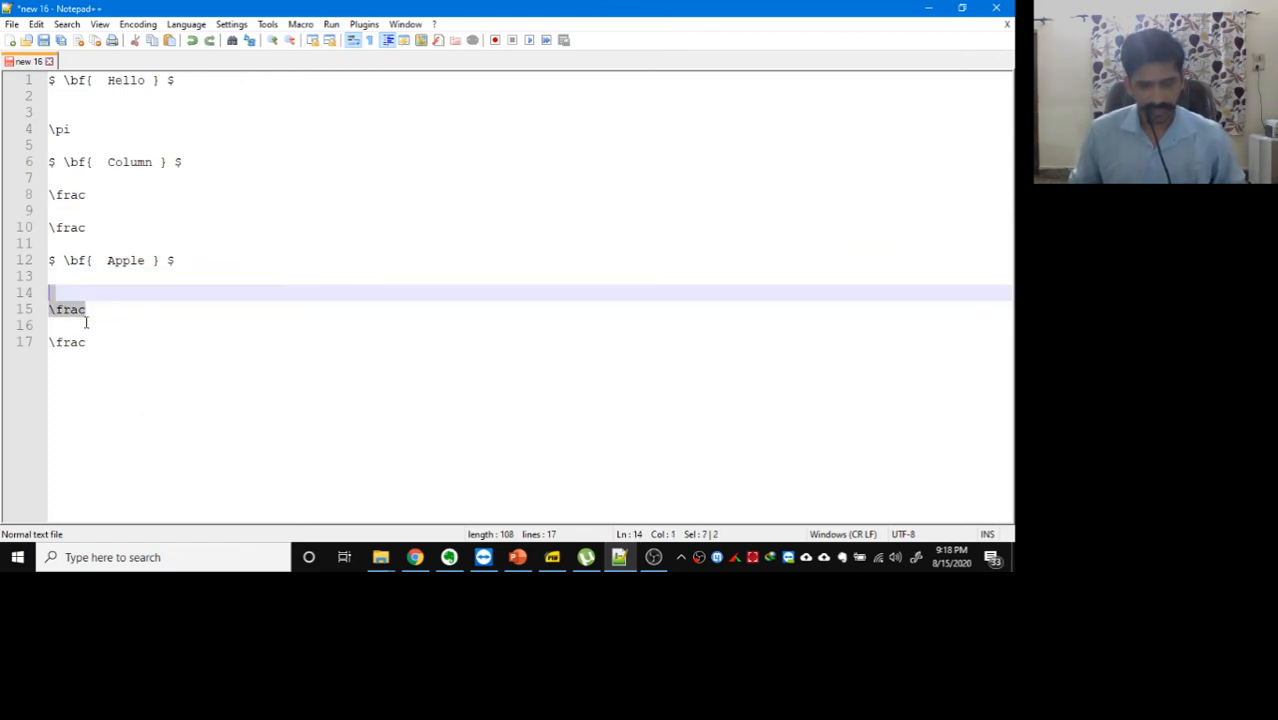
key(BackSpace)
Copy the last \frac line onto a new line 19 below a blank line
drag(126, 331, 40, 312)
key(ctrl+c)
click(142, 336)
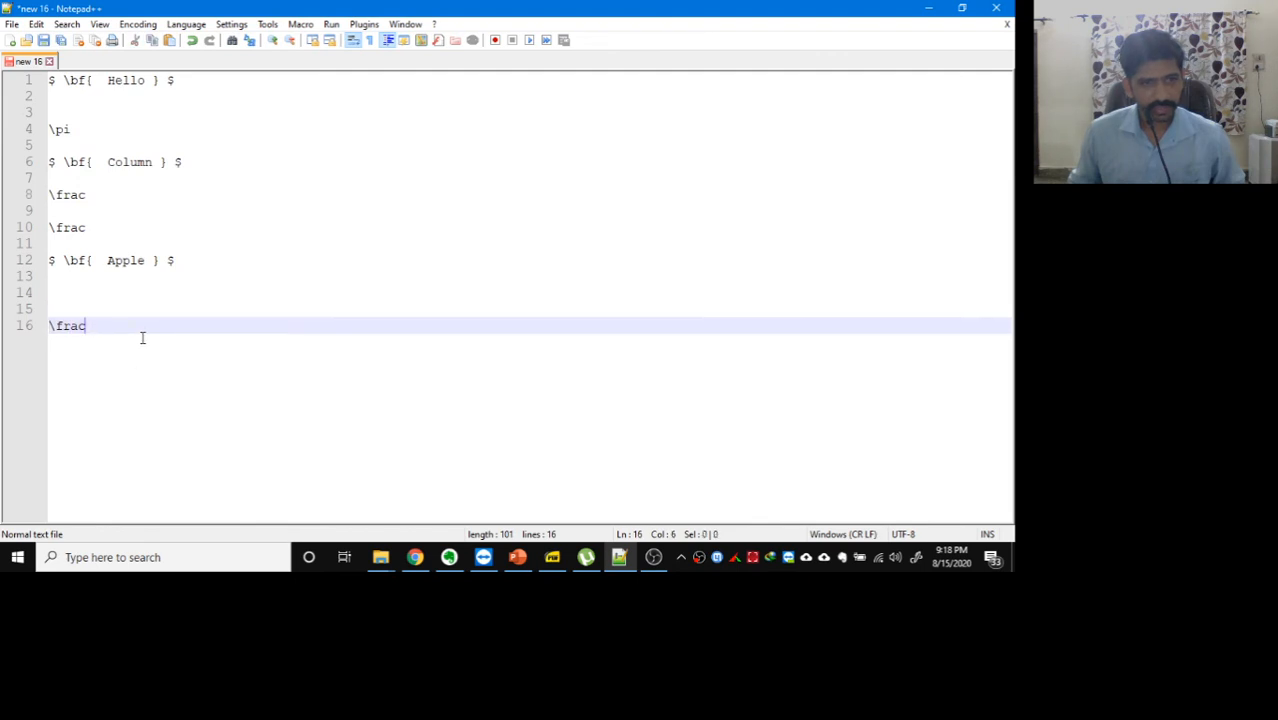
key(Return)
key(Return)
key(ctrl+v)
text(d)
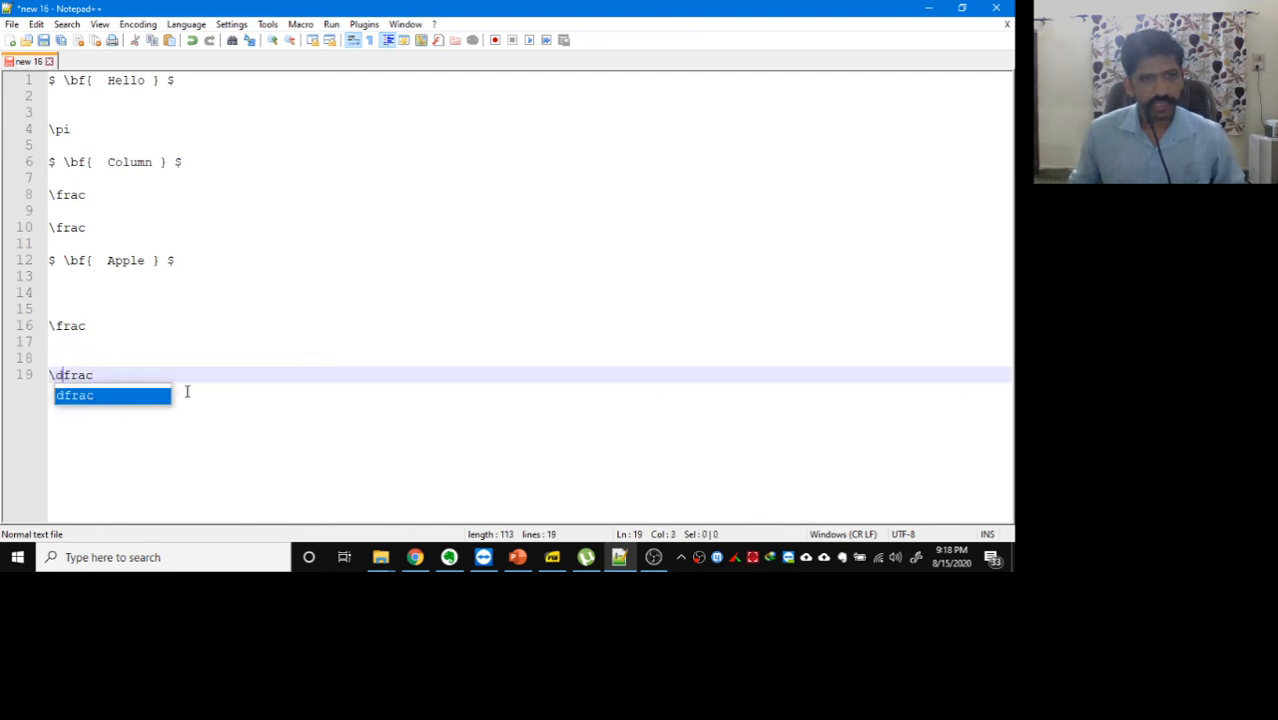
click(254, 350)
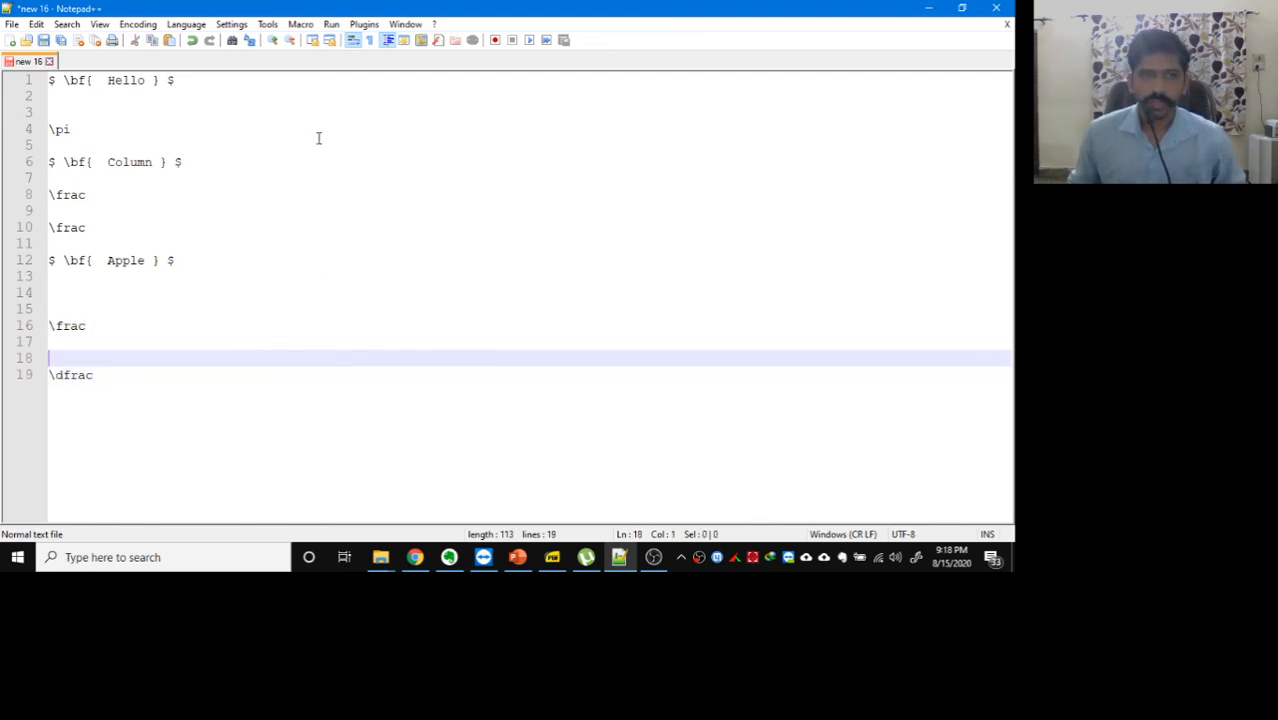
Run CHANGE_FRAC from the Macro menu, then undo its \dfrac replacements
click(303, 25)
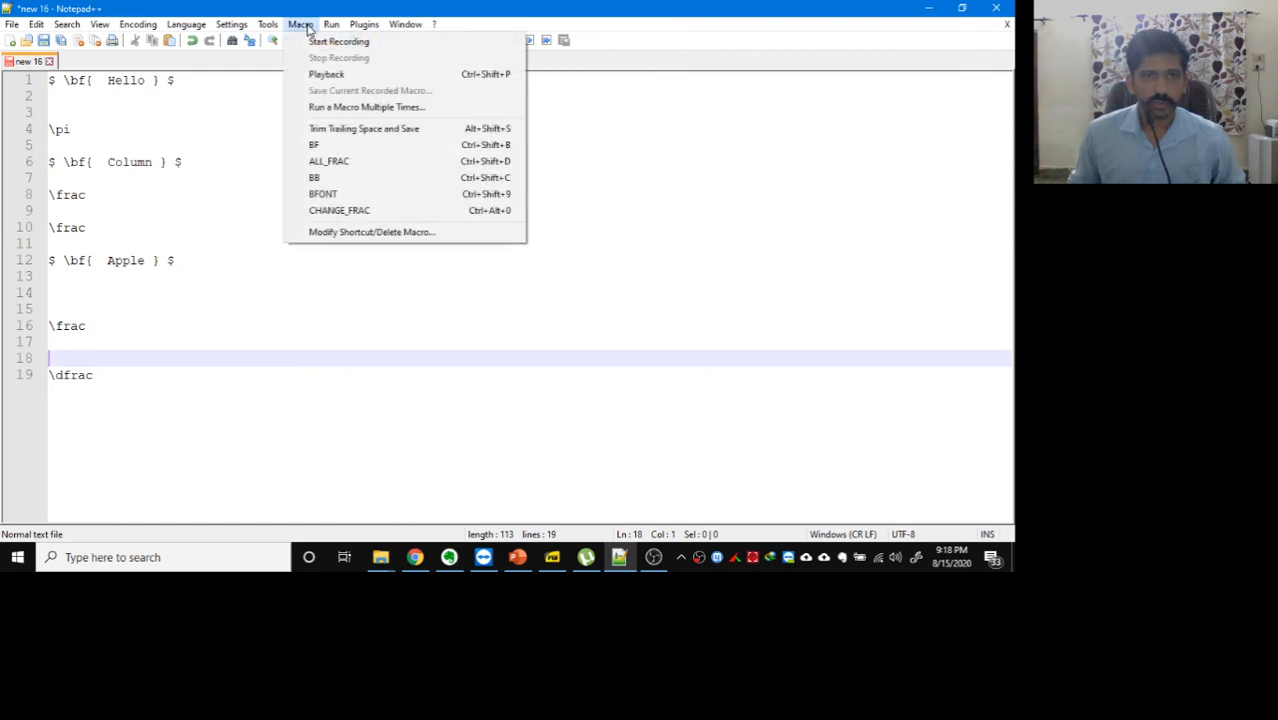
click(380, 210)
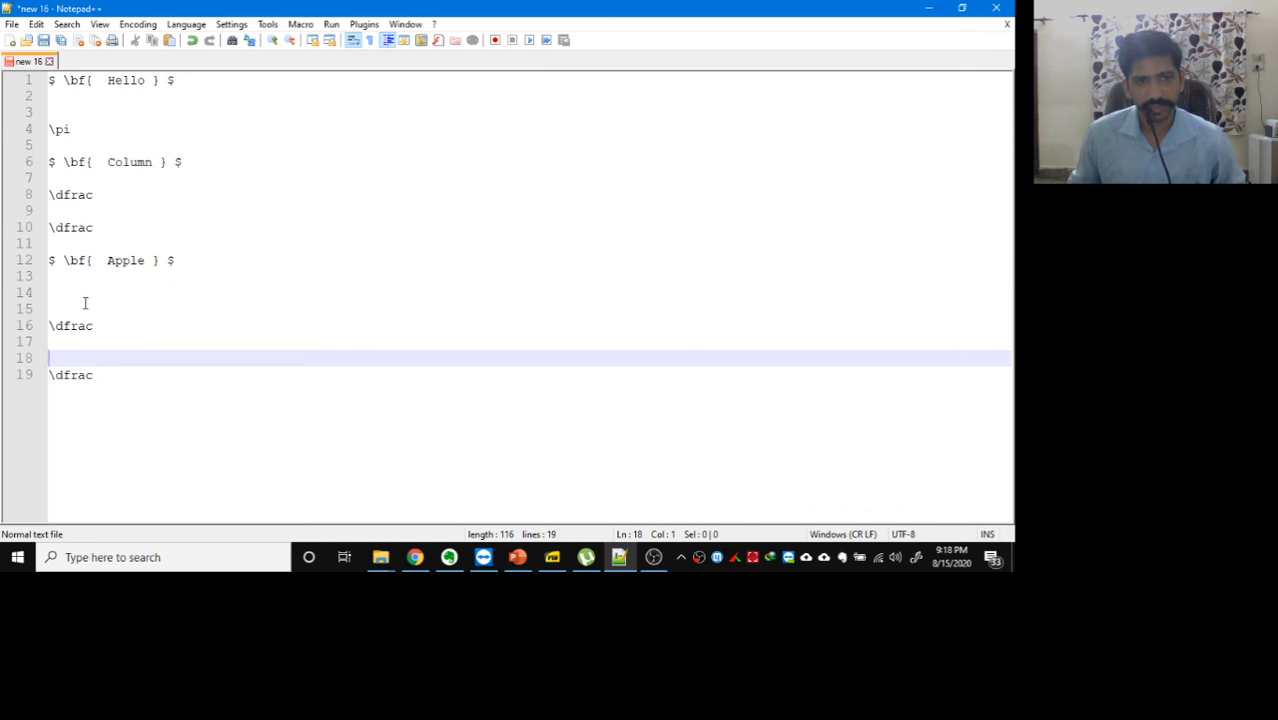
key(ctrl+z)
key(ctrl+z)
key(ctrl+z)
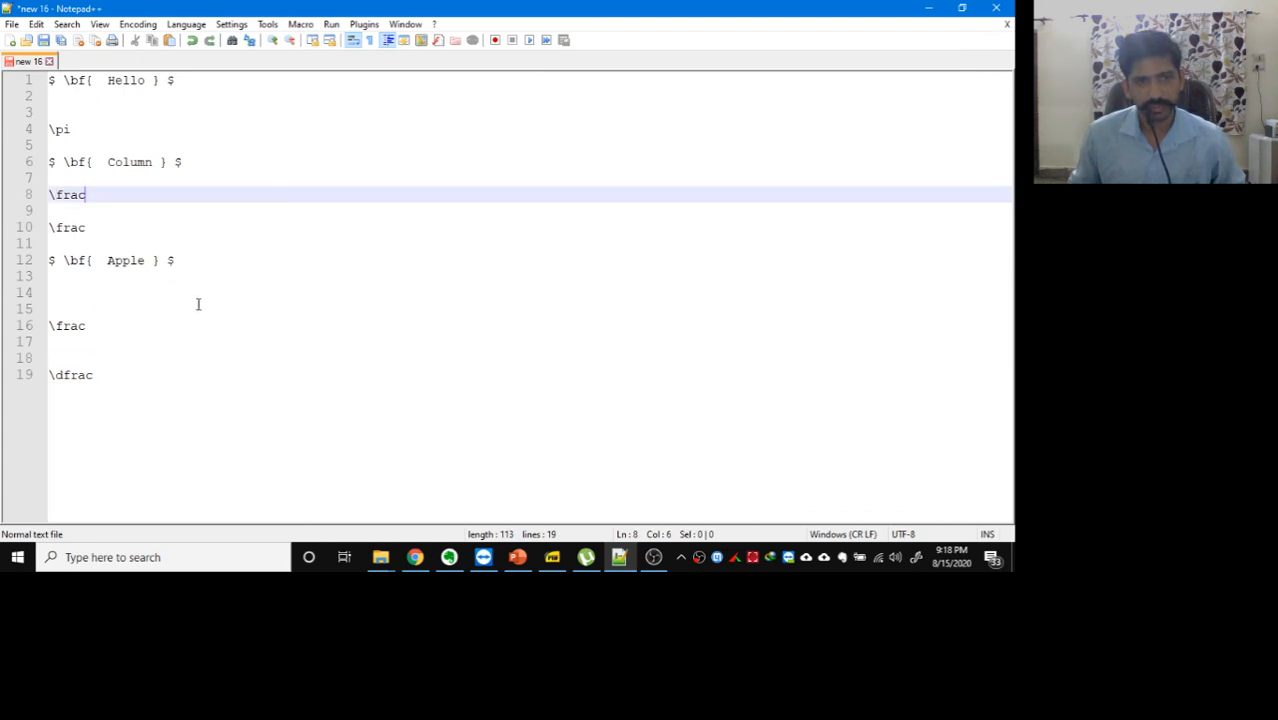
Rerun the CHANGE_FRAC macro with a keyboard shortcut, then reopen the Macro menu
click(301, 24)
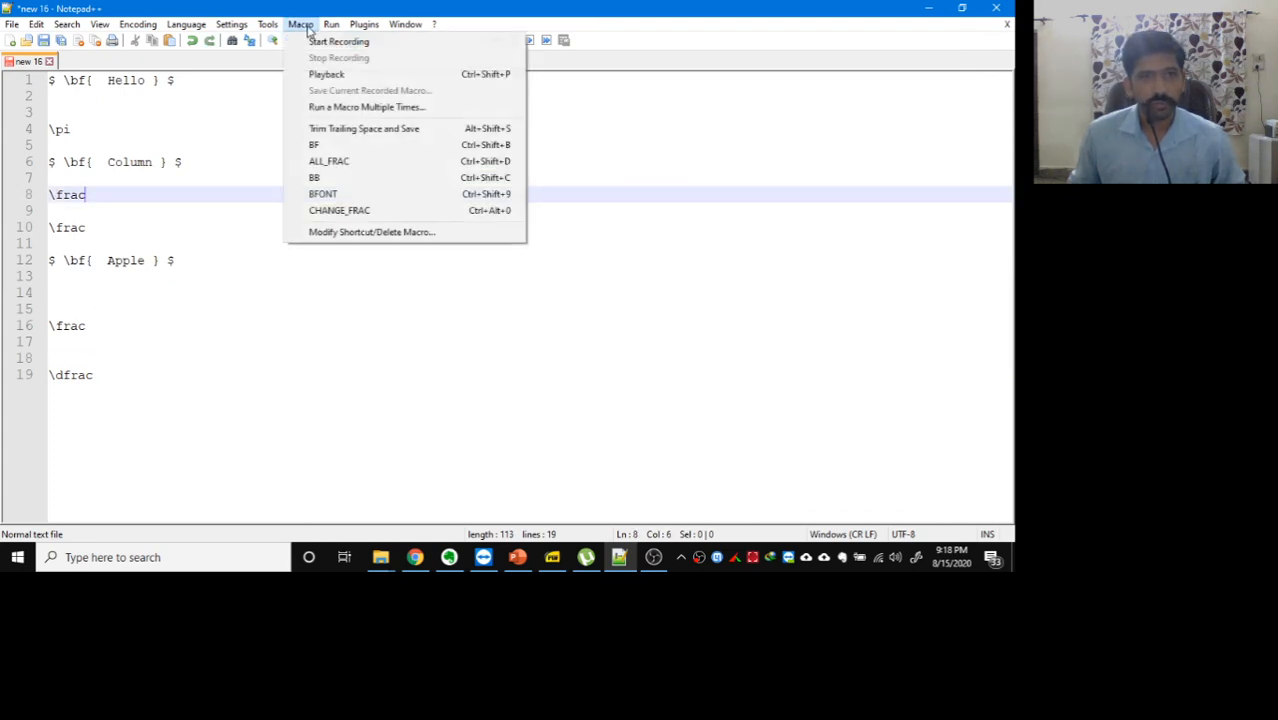
click(197, 268)
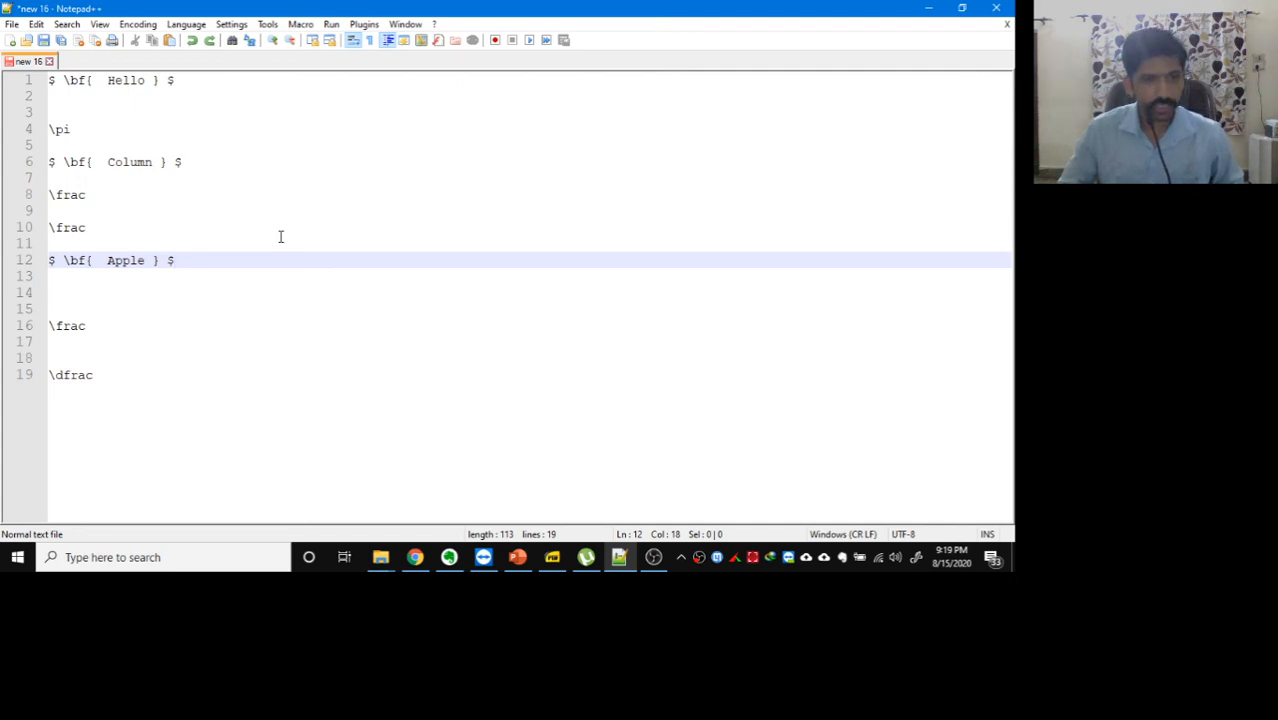
key(ctrl+shift+p)
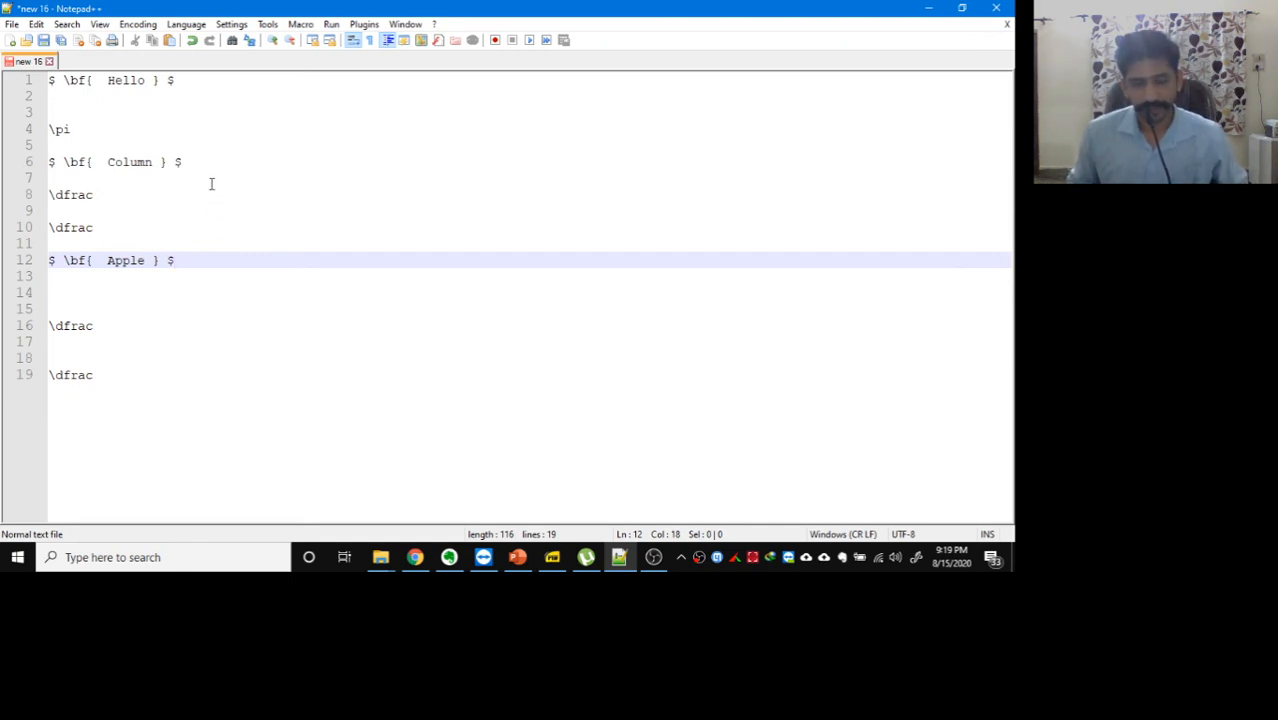
click(301, 24)
click(360, 232)
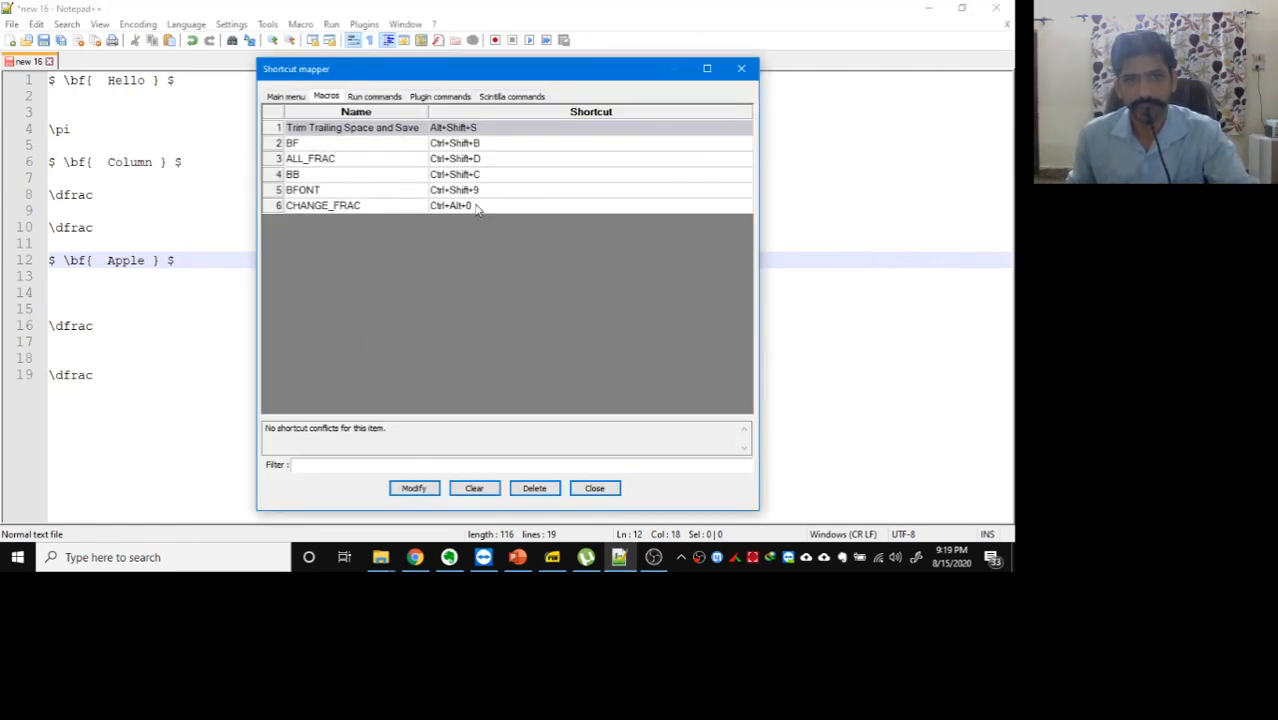
click(474, 206)
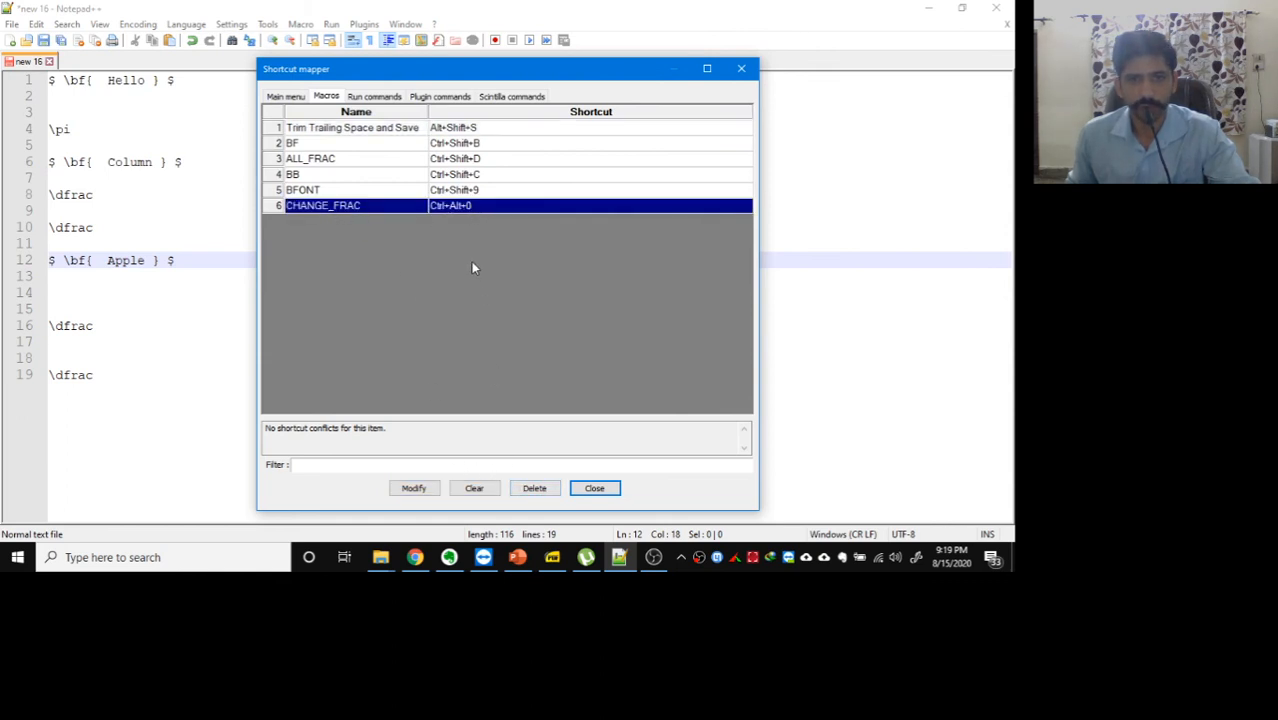
double_click(450, 208)
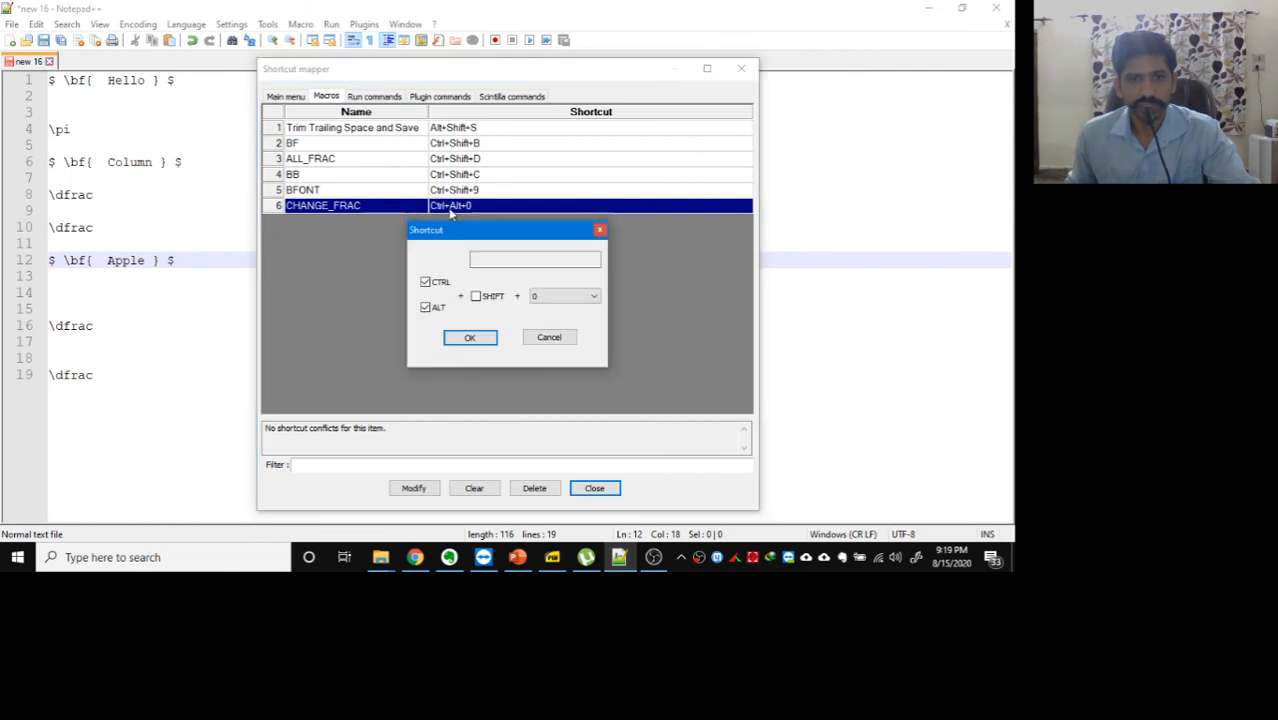
click(549, 338)
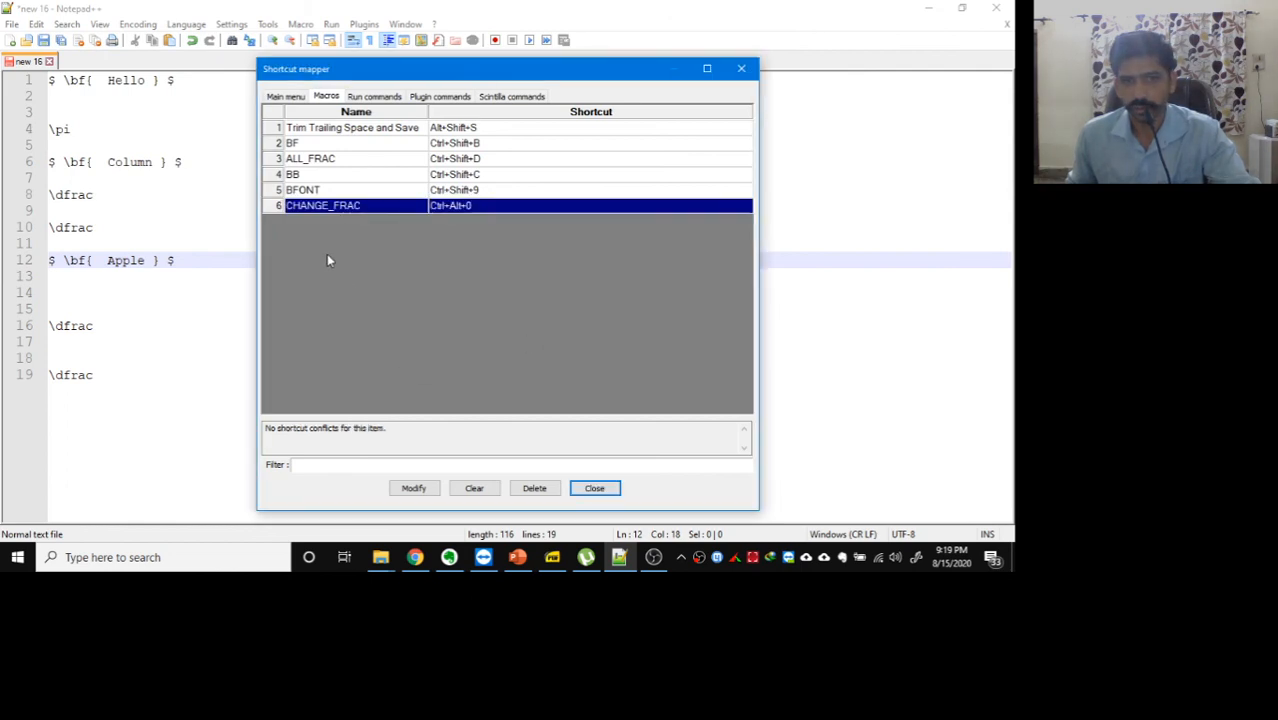
right_click(330, 208)
click(366, 217)
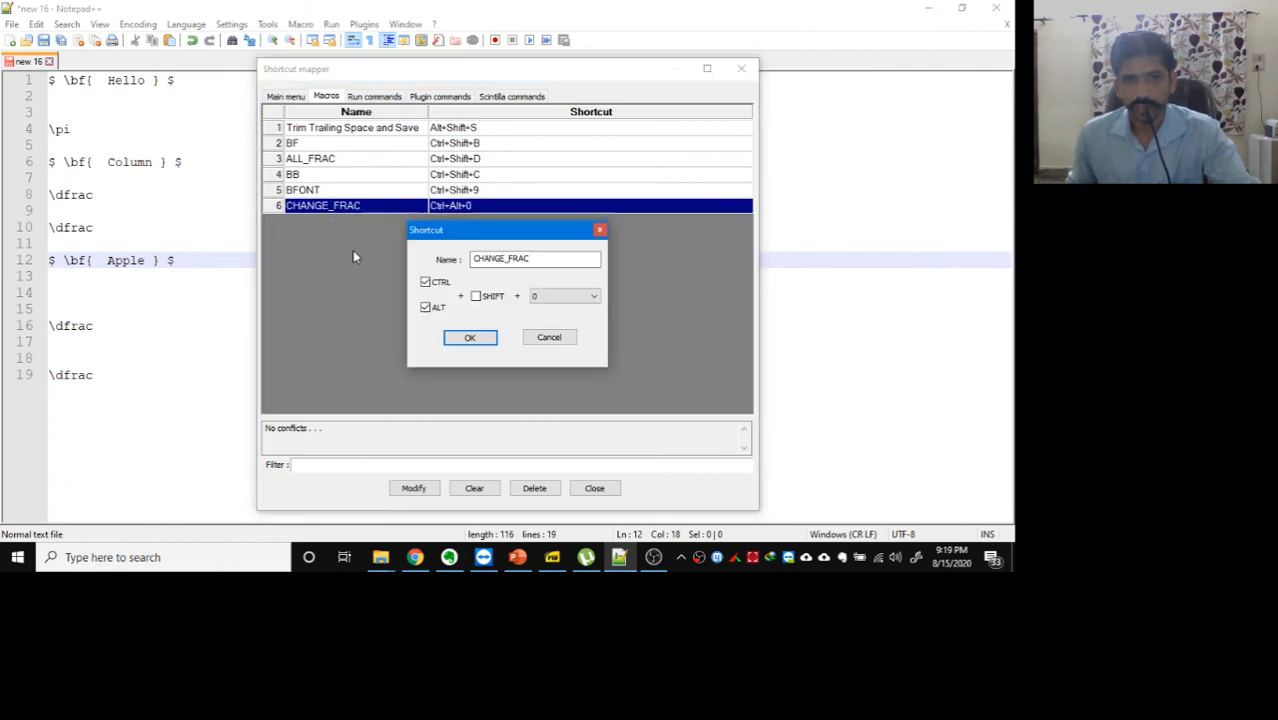
click(545, 340)
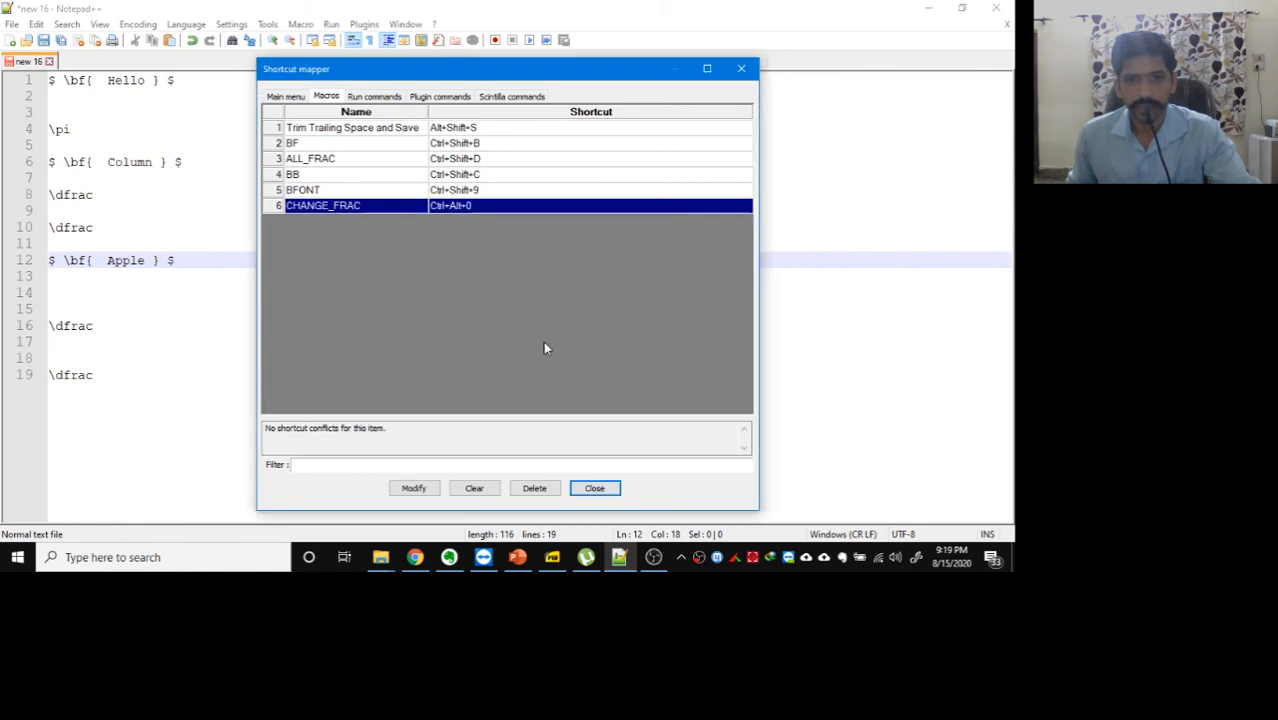
click(596, 488)
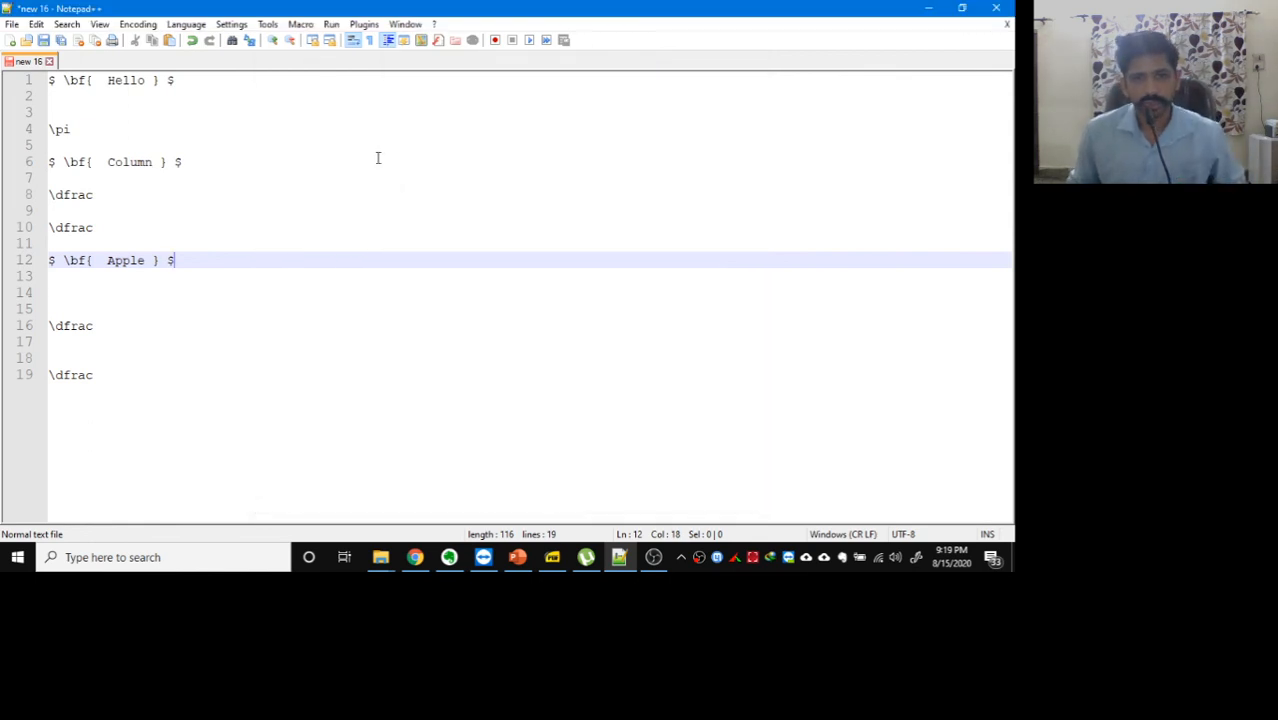